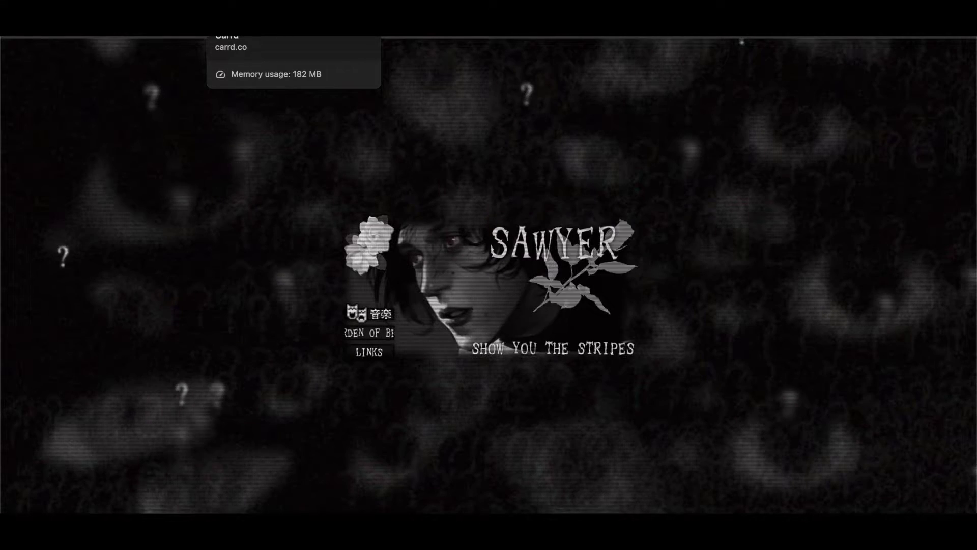
- Switch to the Carrd editor and set the site's background style to Image
click(240, 17)
click(947, 65)
click(877, 224)
click(84, 198)
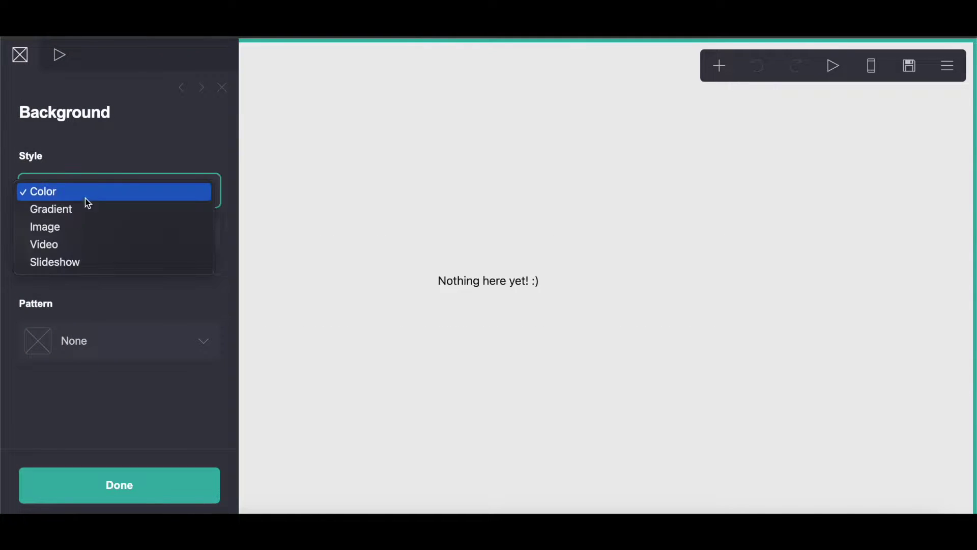
click(81, 225)
- Upload the Hello Kitty pattern 646cfd773d1fa80558331a56645f8d6d.jpeg from Downloads as the background image and accept it
click(161, 263)
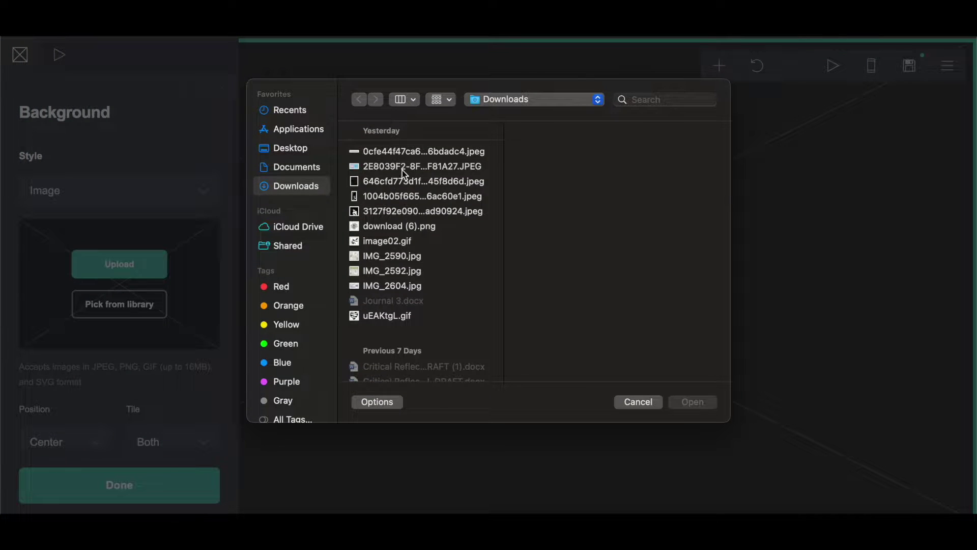
click(373, 184)
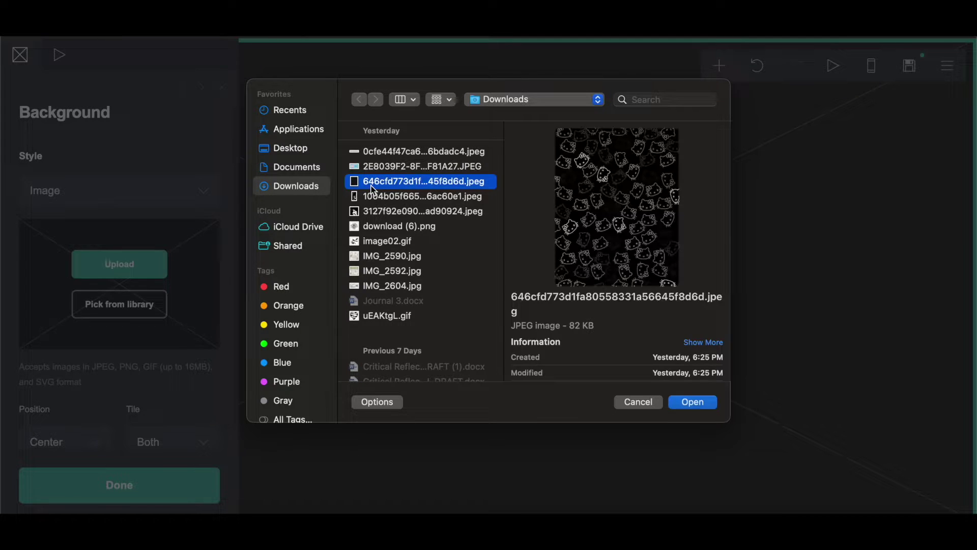
click(683, 401)
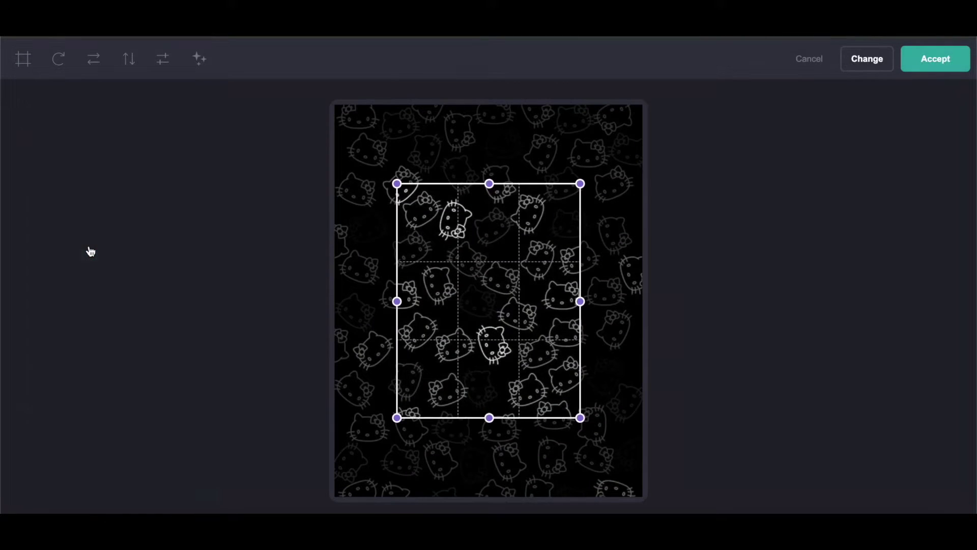
click(23, 65)
click(921, 64)
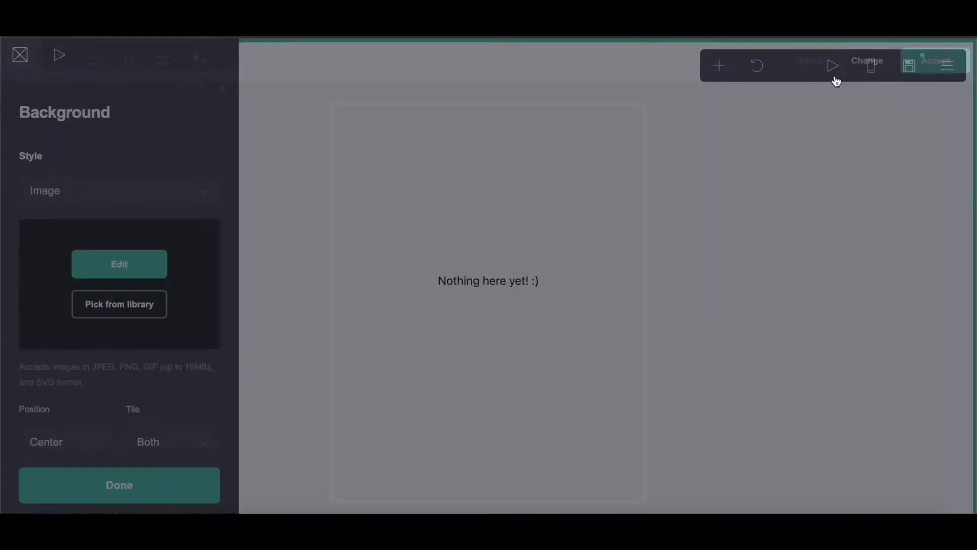
- Set the background image size to Default and delete the "Nothing here yet! :)" text element
scroll(183, 343, down, 5)
click(102, 257)
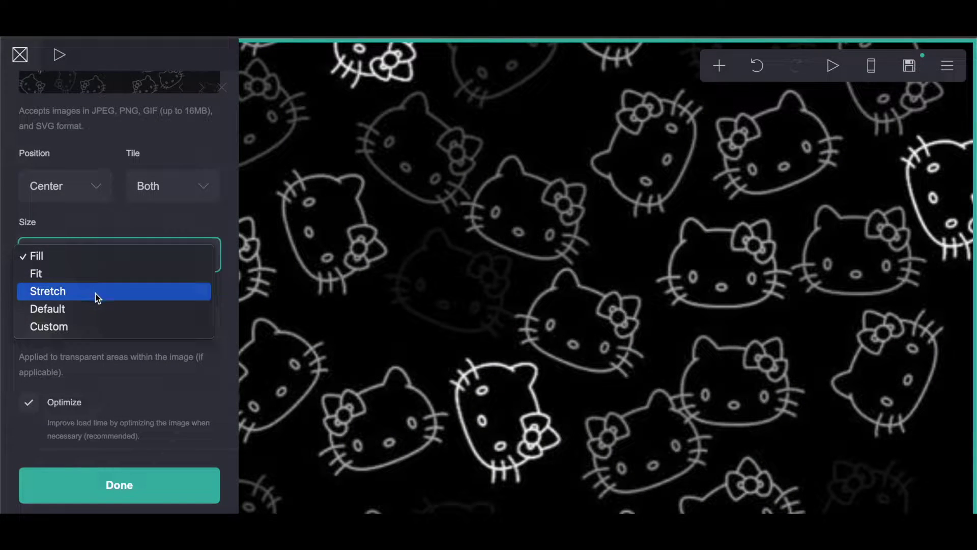
click(88, 309)
click(443, 287)
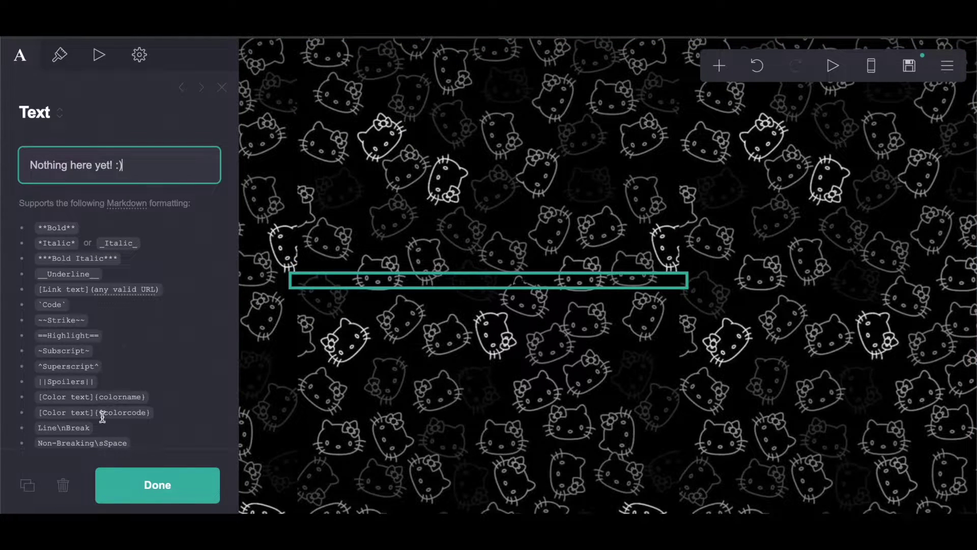
click(65, 484)
- Set the page's own on-load animation to Blur In
click(948, 65)
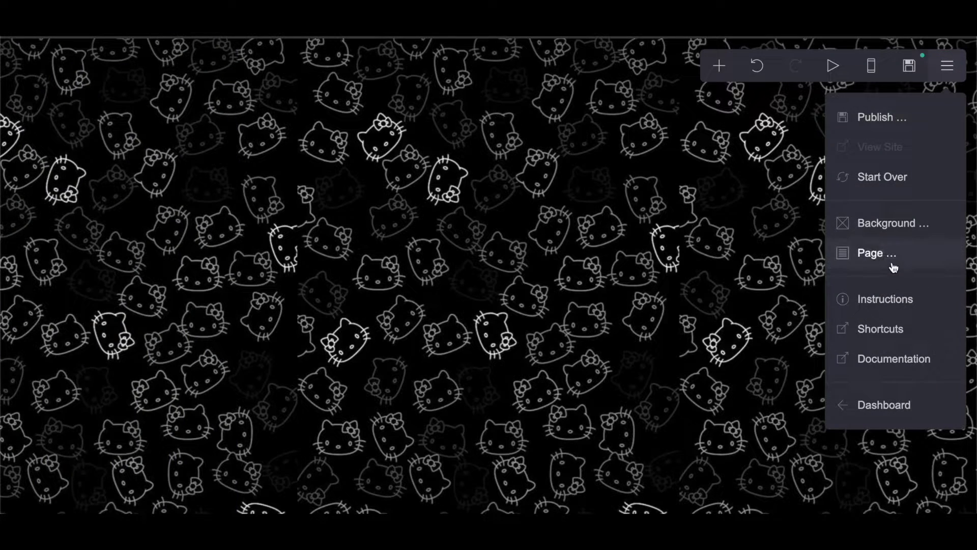
click(831, 257)
click(58, 59)
click(71, 246)
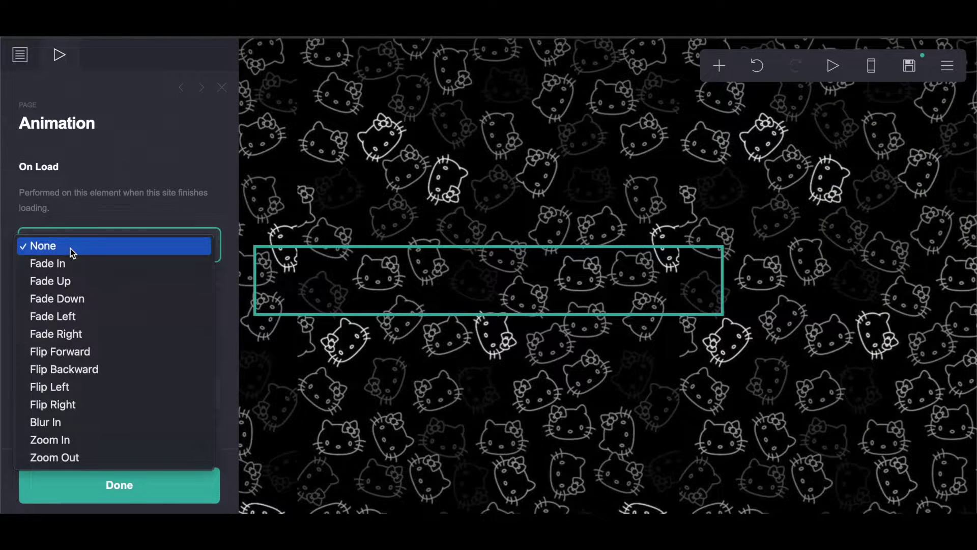
click(46, 422)
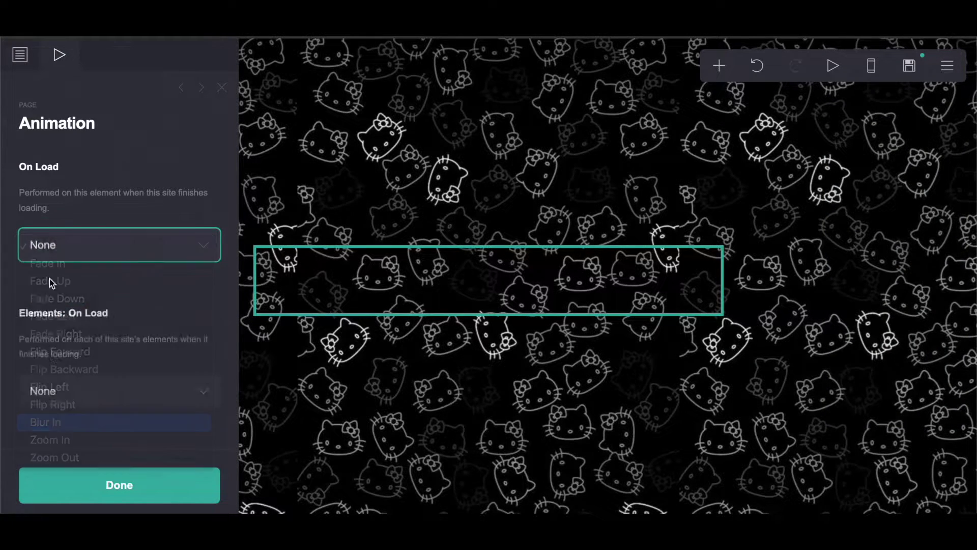
- Set the page width to 35 and the base size of all elements to 15
click(20, 54)
click(211, 338)
text(35)
key(Return)
scroll(119, 260, down, 4)
click(210, 317)
text(15)
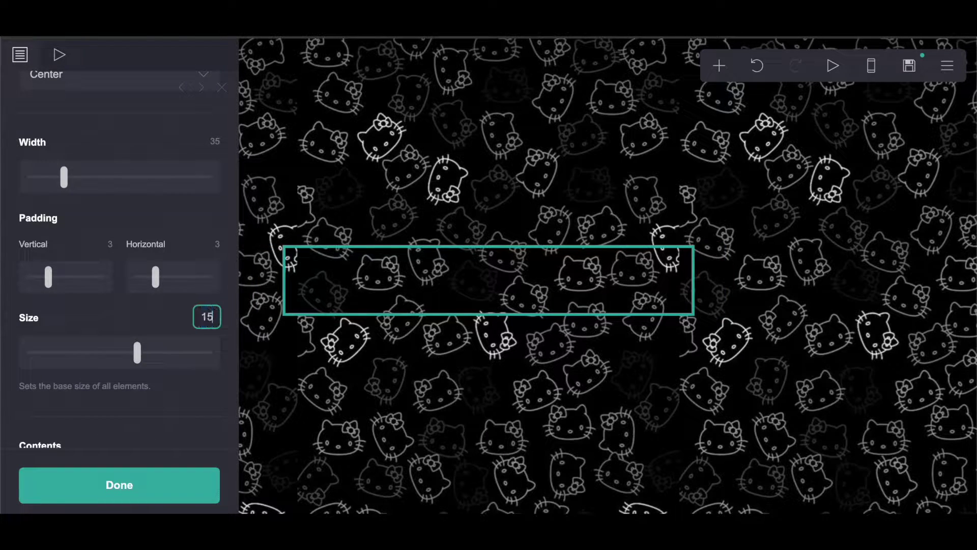
key(Return)
- Reduce the page's contents spacing to 0 and finish the page settings
scroll(100, 374, down, 4)
drag(52, 353, 3, 354)
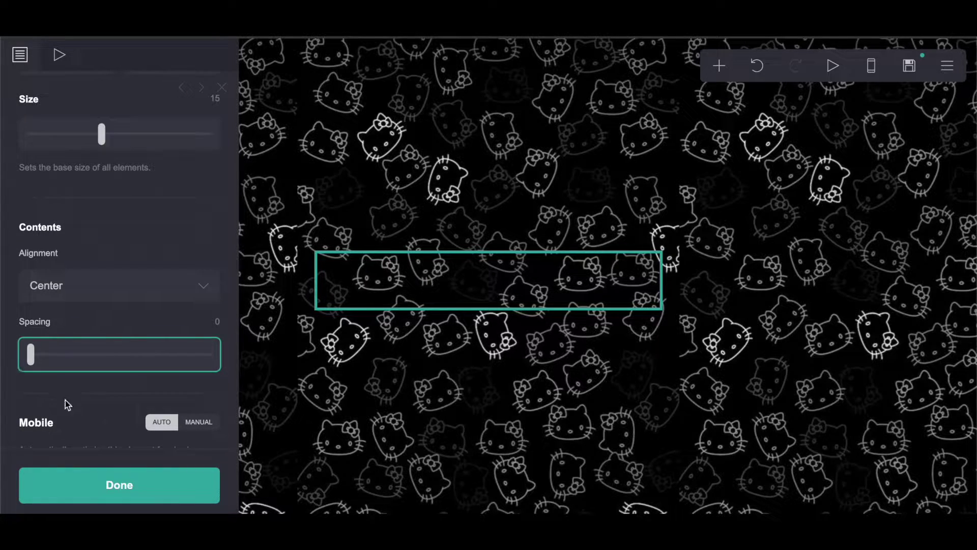
click(63, 483)
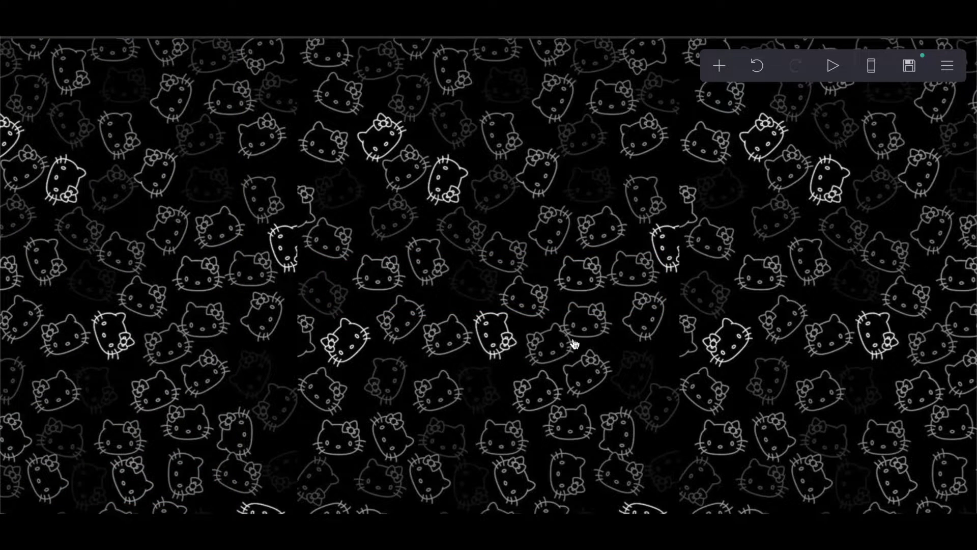
- Add a Control element to the page and make it a Footer Marker
click(719, 66)
click(657, 364)
scroll(100, 96, up, 10)
click(96, 187)
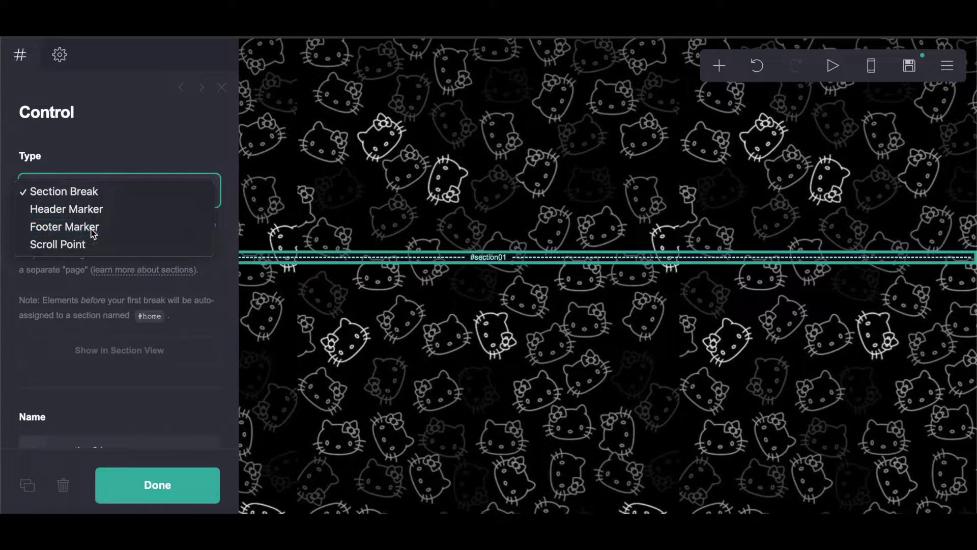
click(89, 226)
- Add a code embed below the footer marker and label it "bg"
click(719, 66)
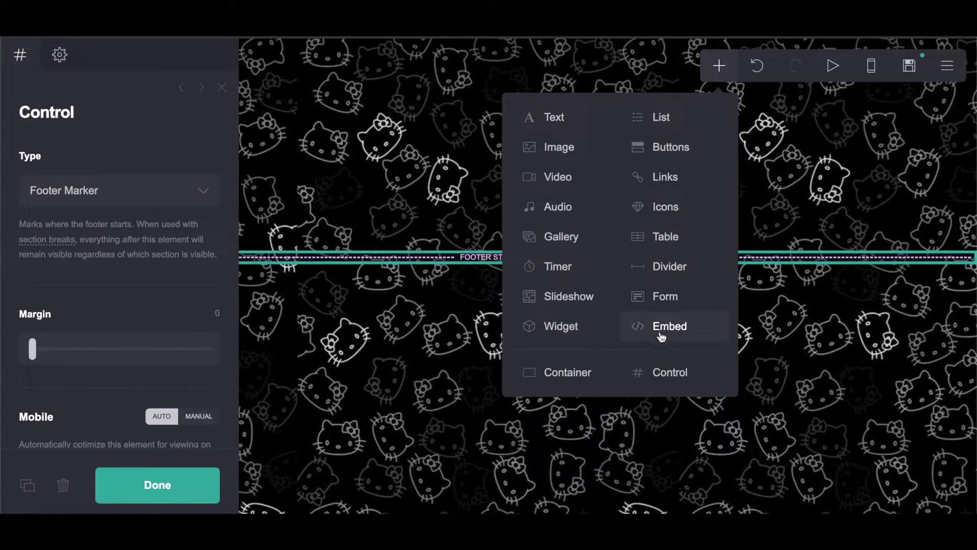
click(662, 331)
drag(27, 311, 116, 335)
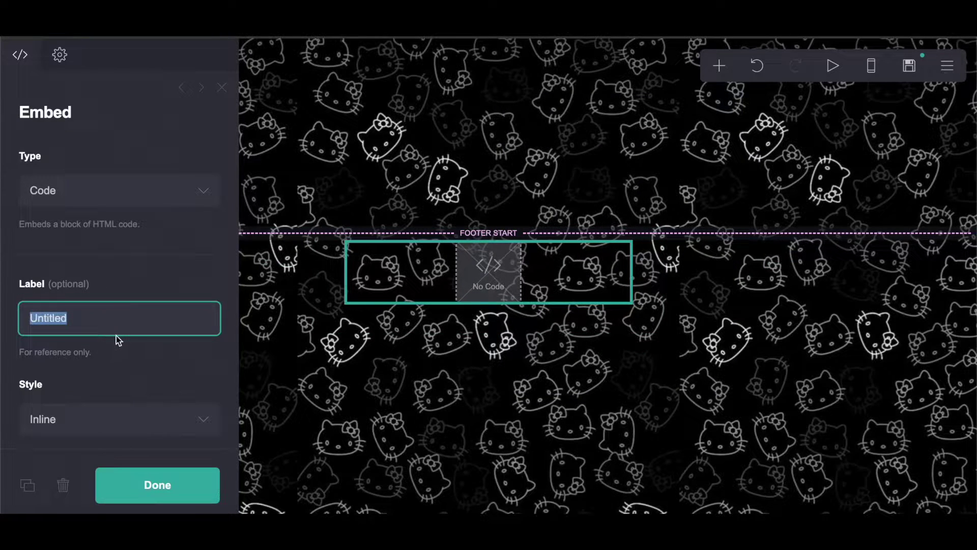
text(bg)
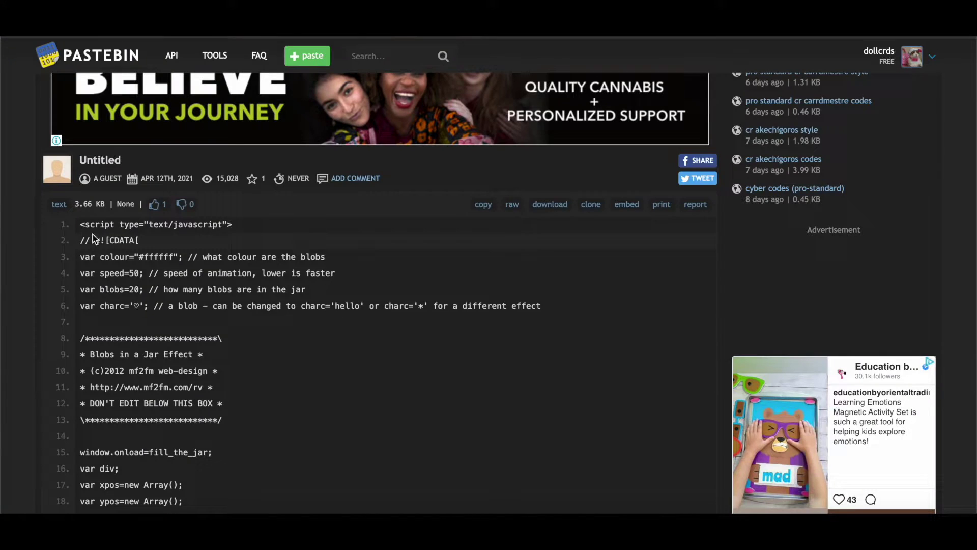
- Copy the entire Blobs in a Jar Effect script from the Pastebin page
drag(80, 226, 244, 443)
right_click(209, 343)
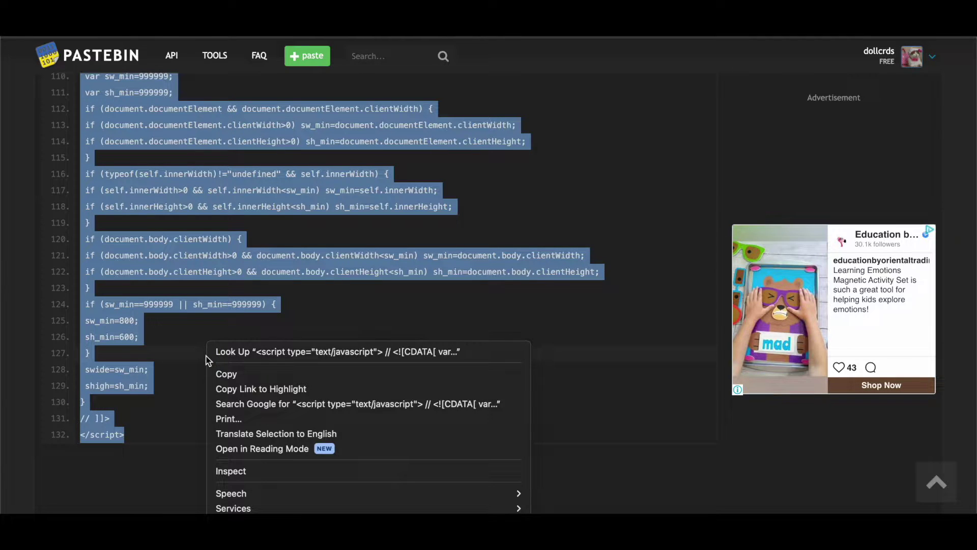
click(227, 375)
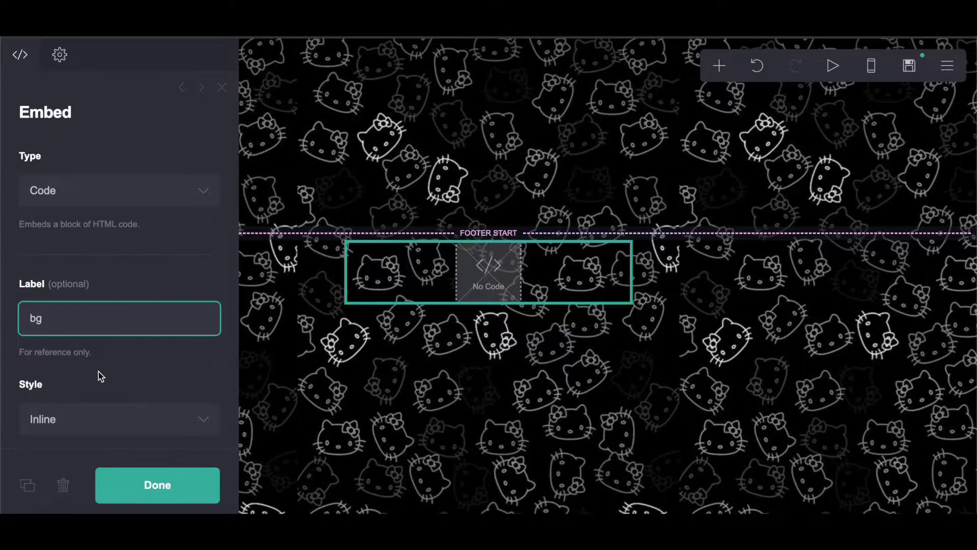
- Paste the copied blobs script into the code of the bg embed
scroll(99, 372, down, 4)
click(87, 357)
right_click(87, 357)
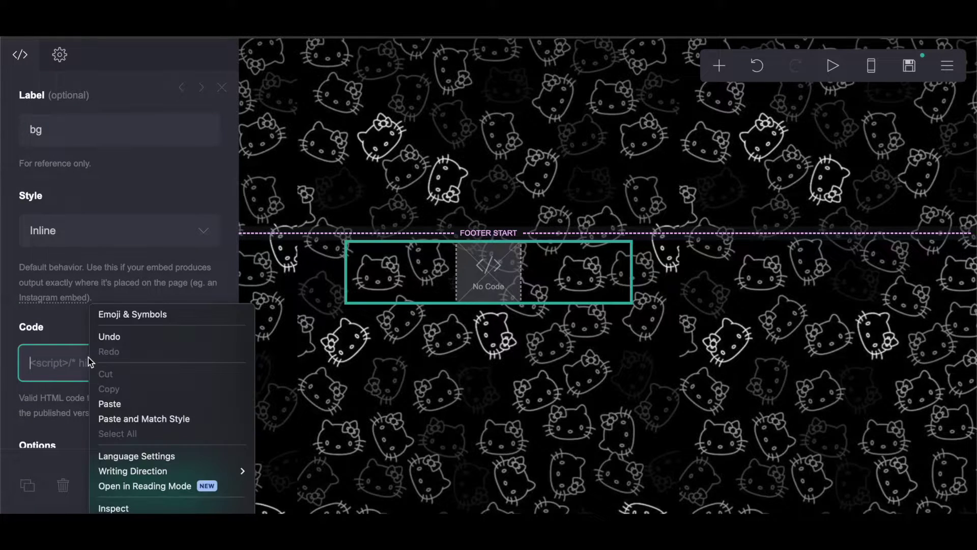
click(109, 403)
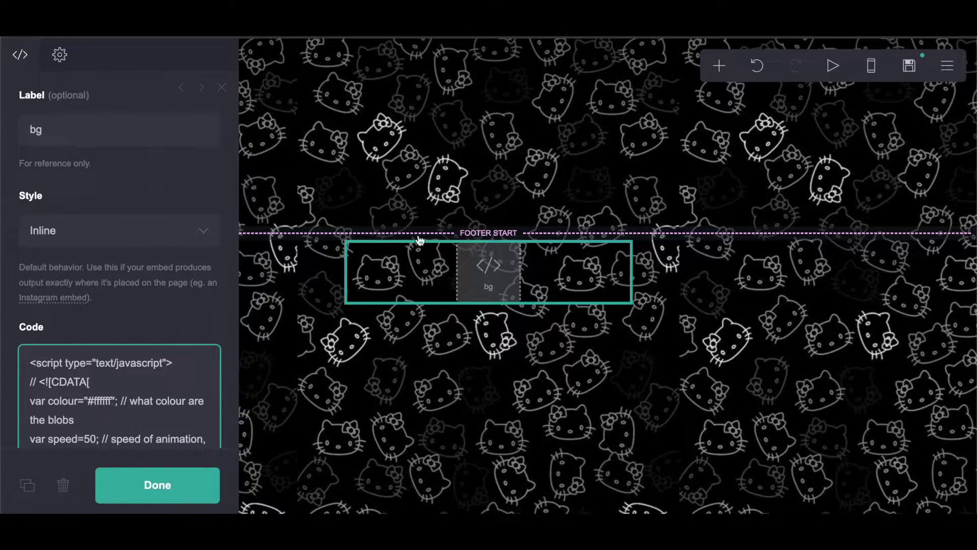
- Add a second code embed below bg and label it "click"
click(722, 79)
click(663, 326)
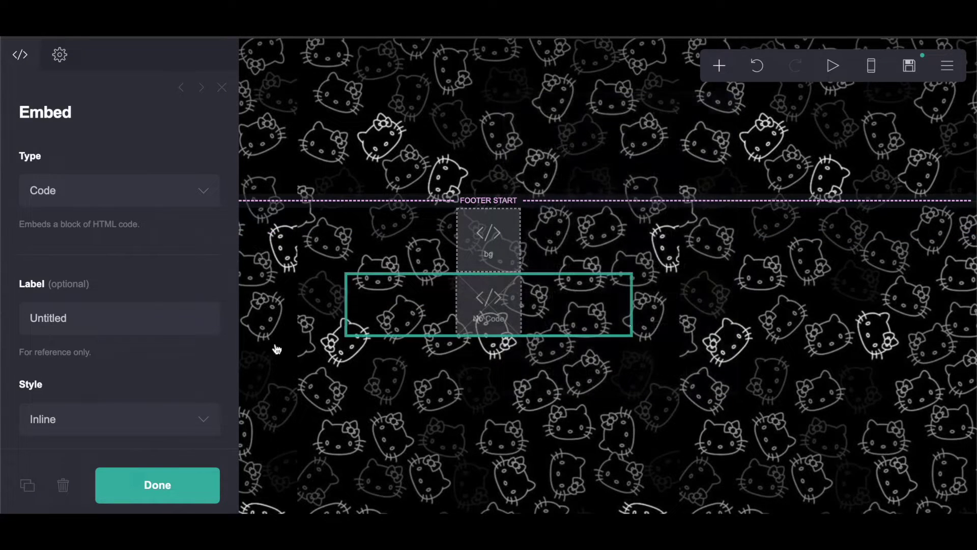
double_click(110, 322)
text(cl)
click(4, 311)
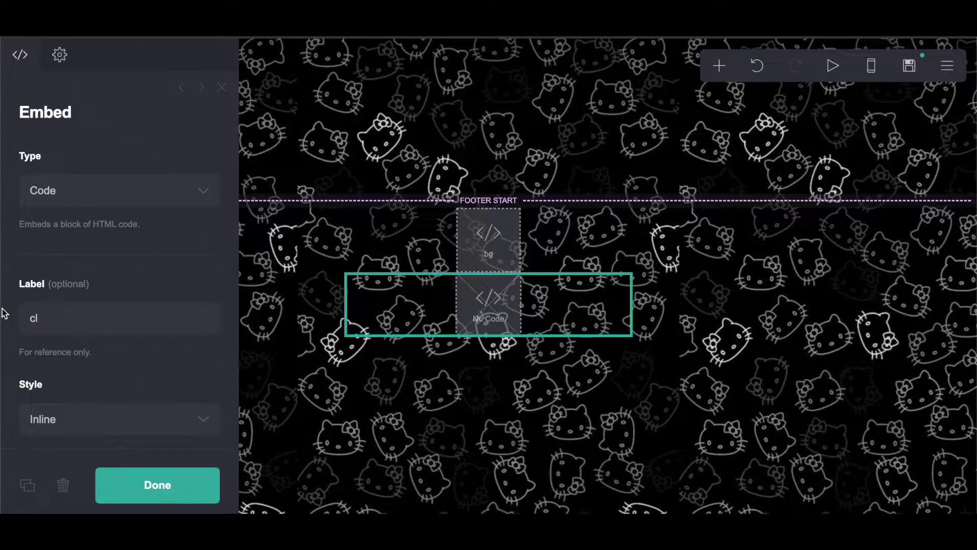
click(48, 322)
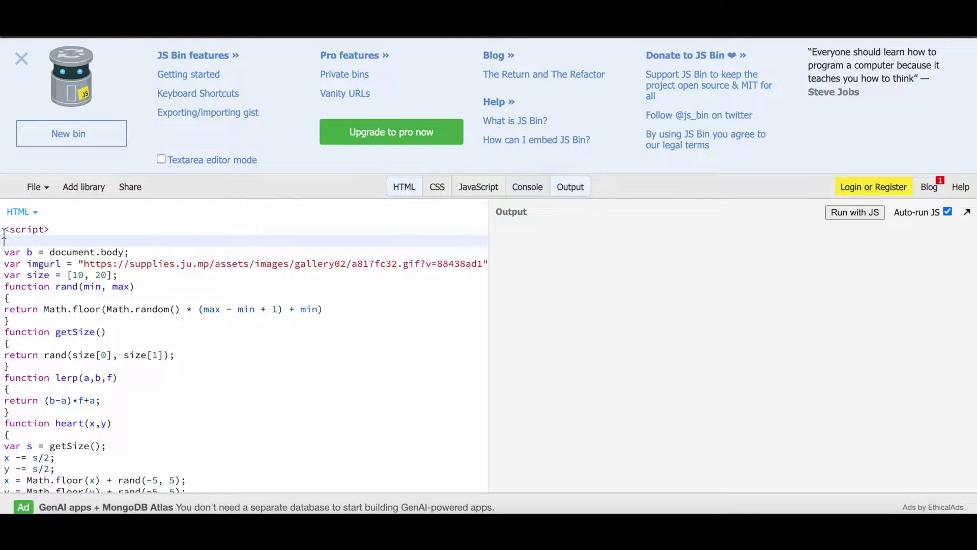
- Copy the entire click-effect script from the HTML code on the JS Bin page
drag(4, 234, 127, 504)
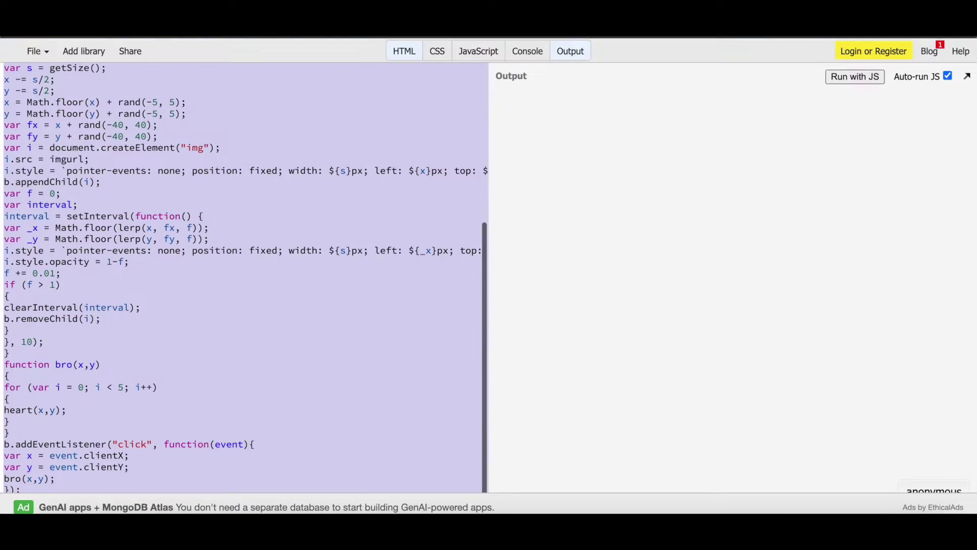
right_click(178, 373)
click(209, 299)
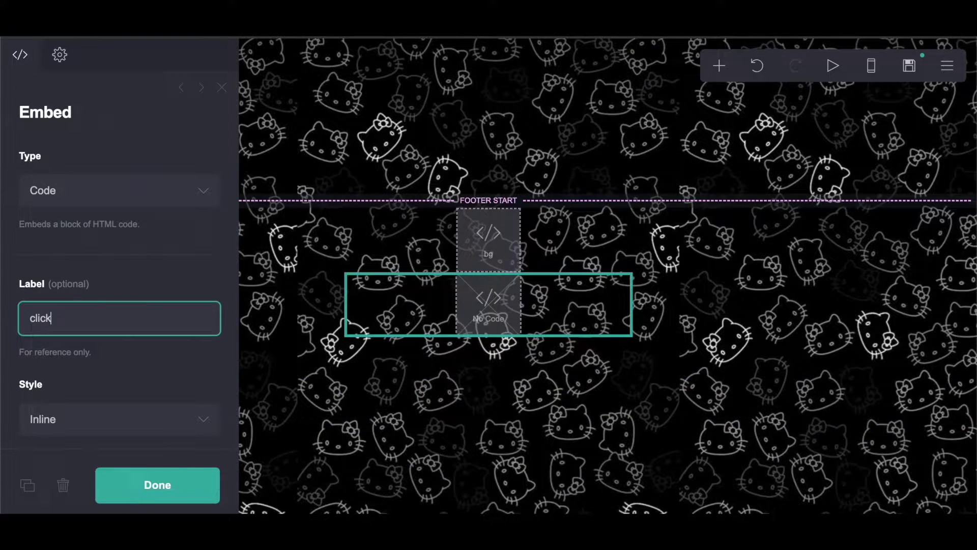
- Paste the copied click-effect script into the code of the click embed
scroll(110, 281, down, 5)
right_click(86, 324)
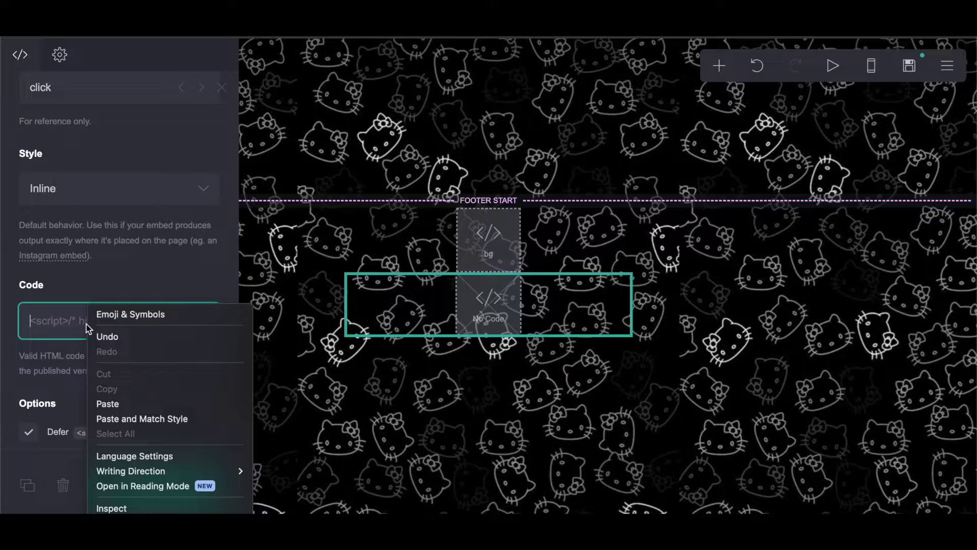
click(115, 403)
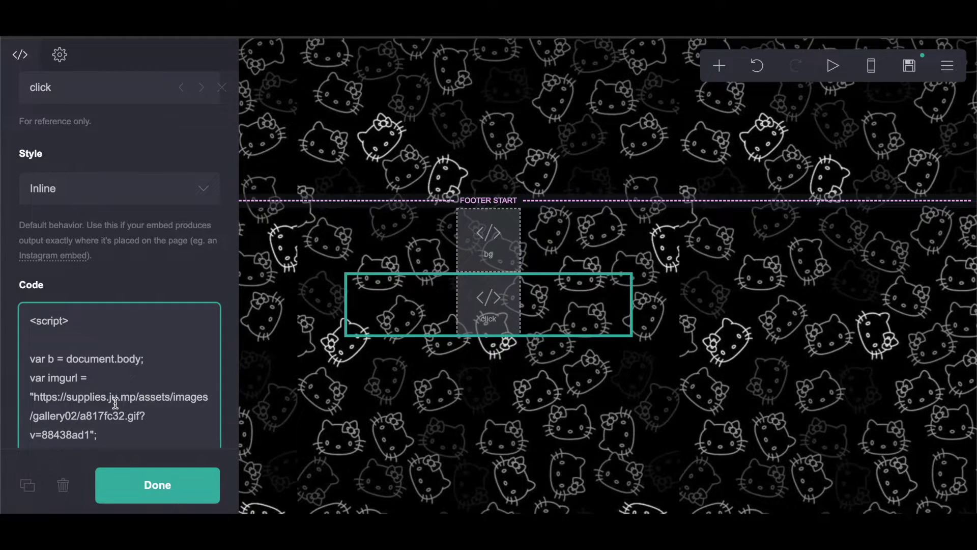
scroll(116, 403, down, 5)
scroll(115, 402, up, 10)
- Browse the sadthemes pixel graphics collection through its colour and character categories
scroll(114, 402, down, 5)
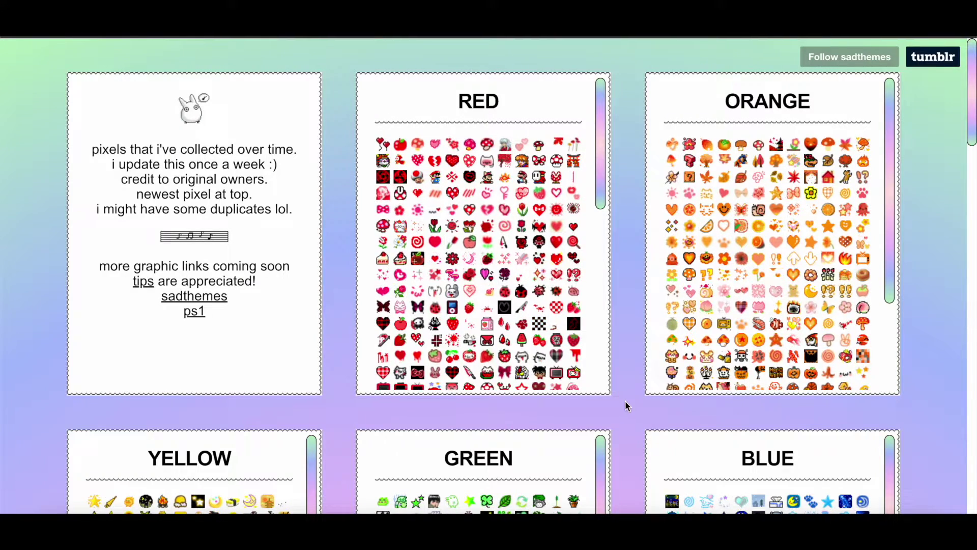
scroll(626, 401, down, 10)
scroll(625, 401, down, 20)
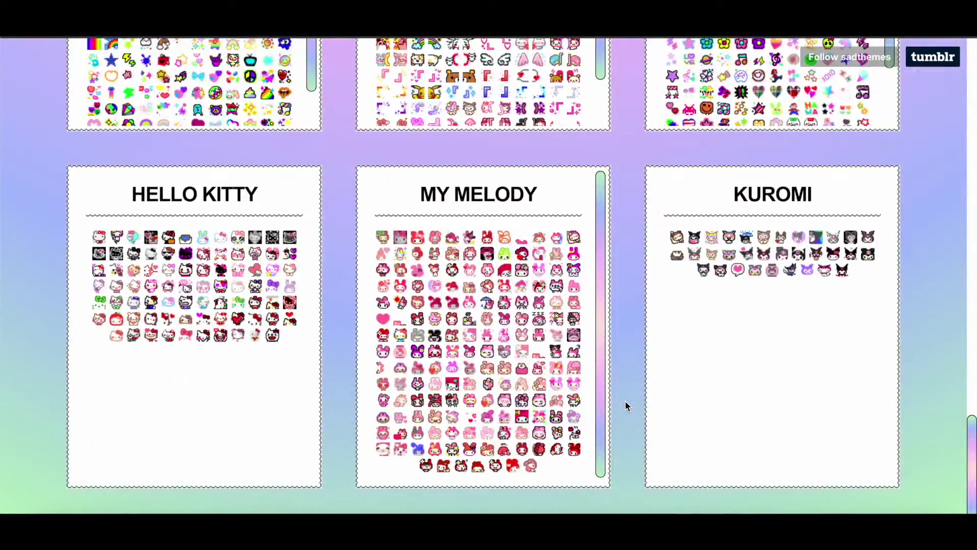
scroll(625, 401, up, 20)
scroll(626, 401, up, 8)
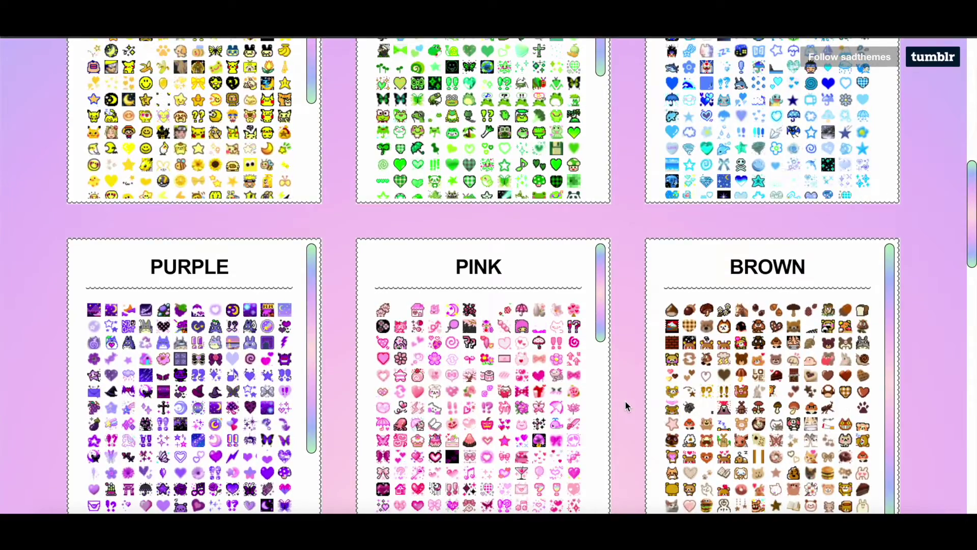
scroll(625, 401, up, 1)
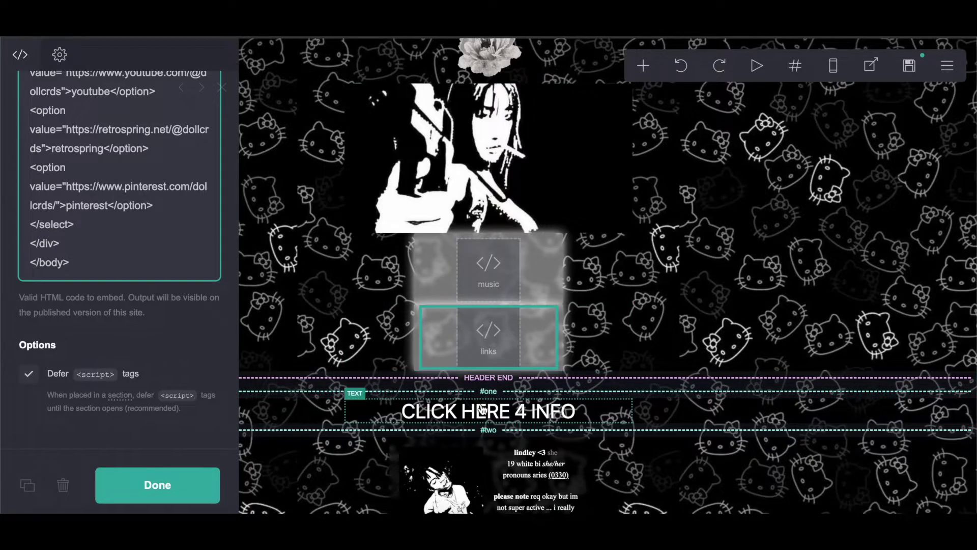
- Copy the Dropbox GIF link from the imgurl variable in the finished site's click embed code
scroll(483, 409, down, 4)
scroll(513, 309, up, 1)
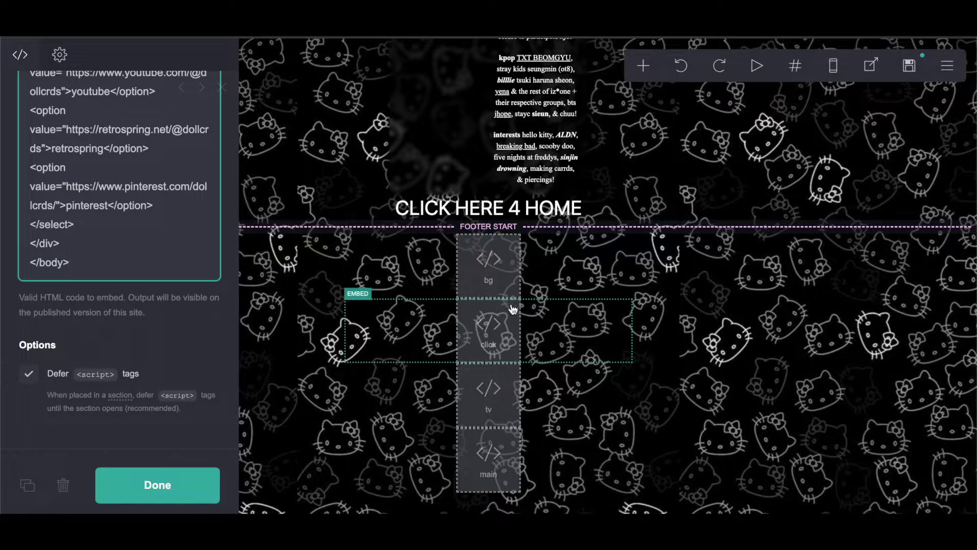
click(511, 357)
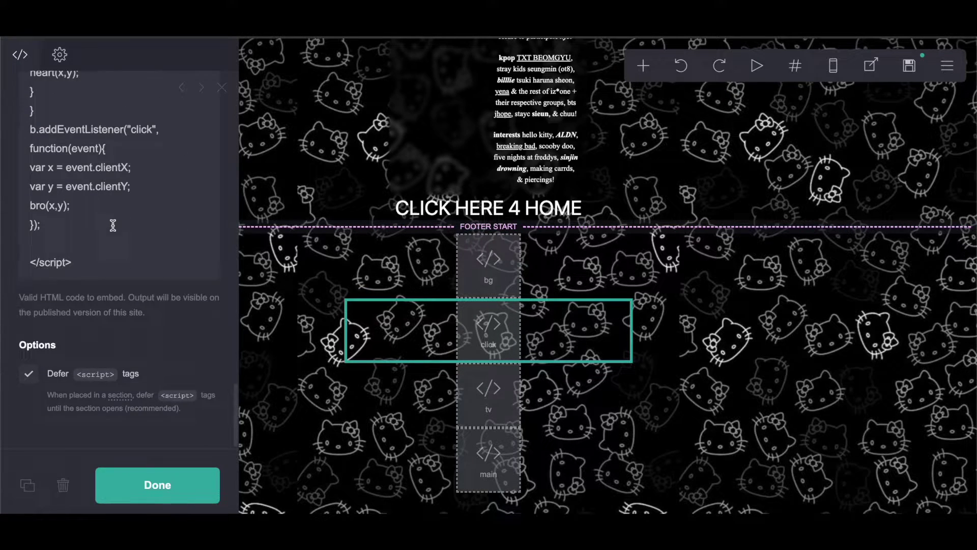
scroll(113, 225, up, 5)
scroll(113, 225, up, 15)
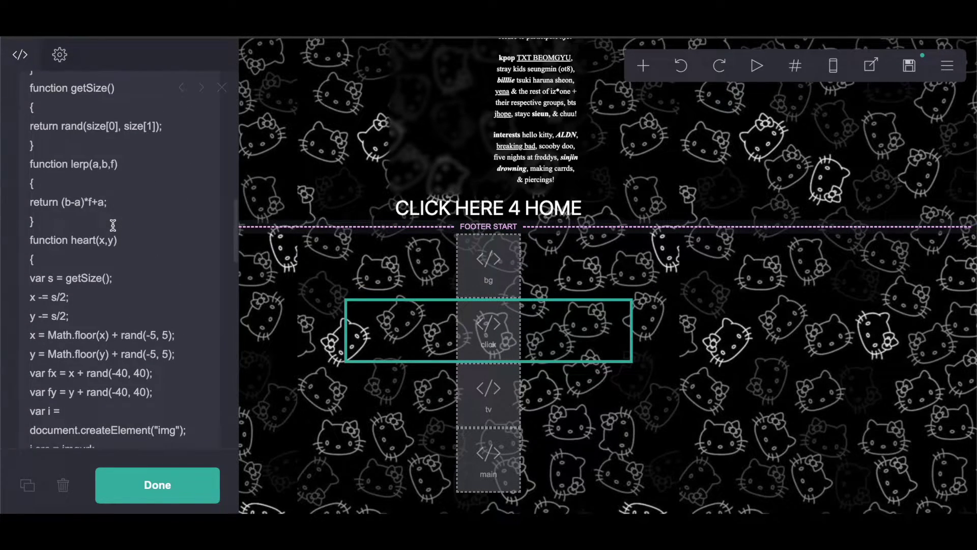
scroll(107, 239, down, 3)
drag(36, 285, 65, 345)
right_click(46, 308)
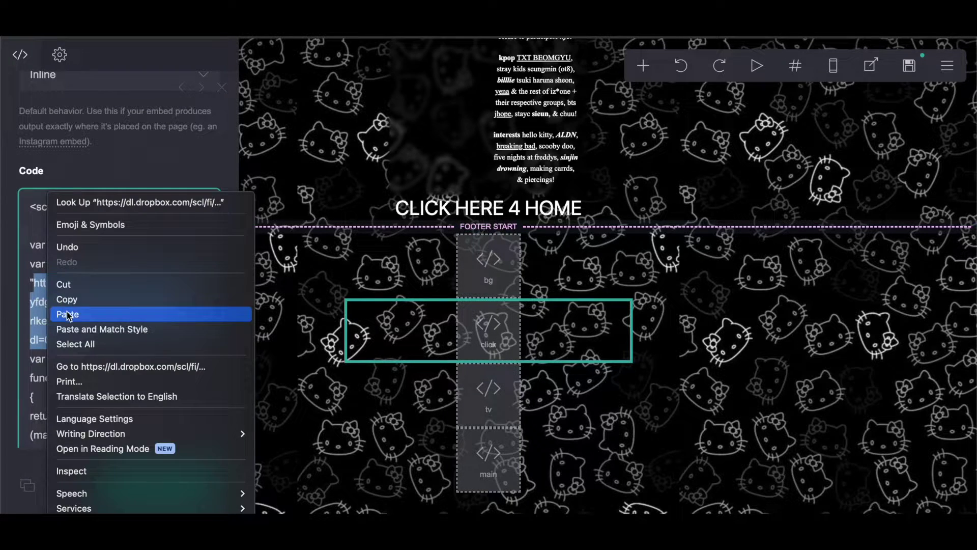
click(56, 312)
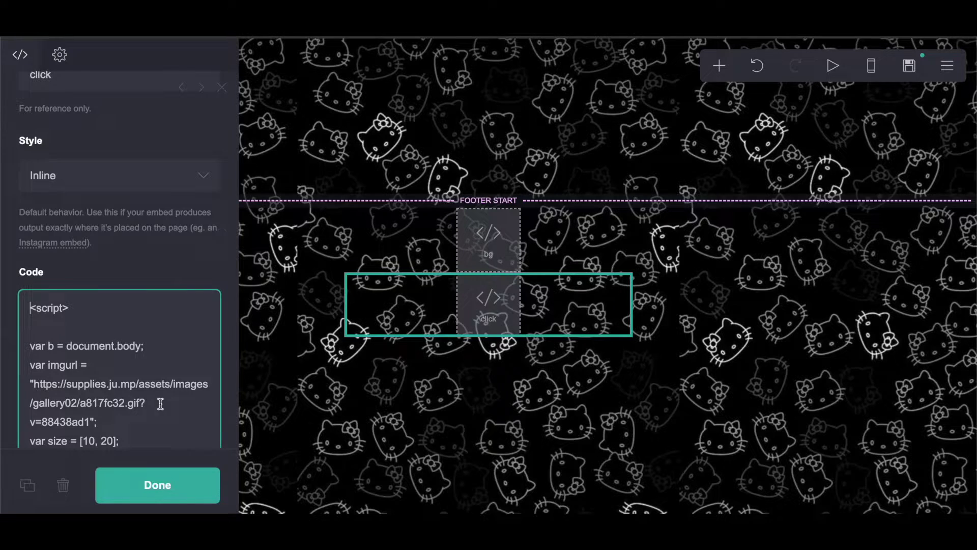
- Replace the supplies.ju.mp image address in the click embed's imgurl variable with the copied Dropbox GIF link
scroll(102, 297, down, 3)
drag(34, 219, 90, 261)
right_click(70, 233)
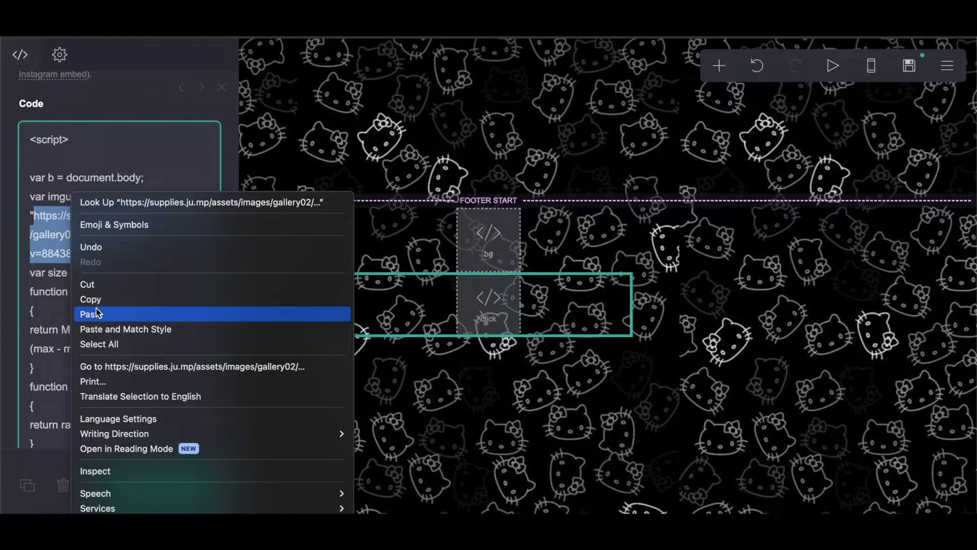
click(74, 312)
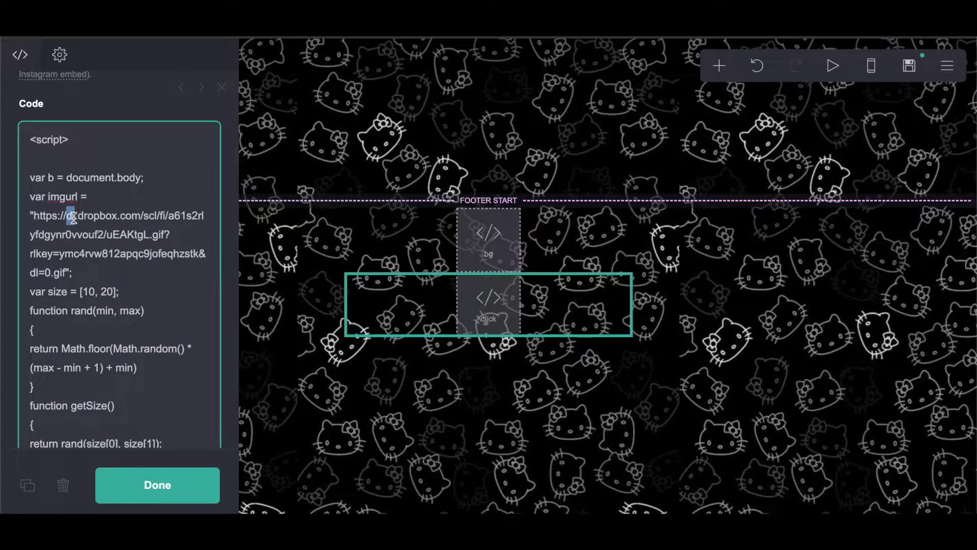
drag(50, 278, 63, 279)
- Replace the blob character in the charc variable of the bg embed's script
click(517, 263)
scroll(83, 388, down, 4)
scroll(83, 388, down, 4)
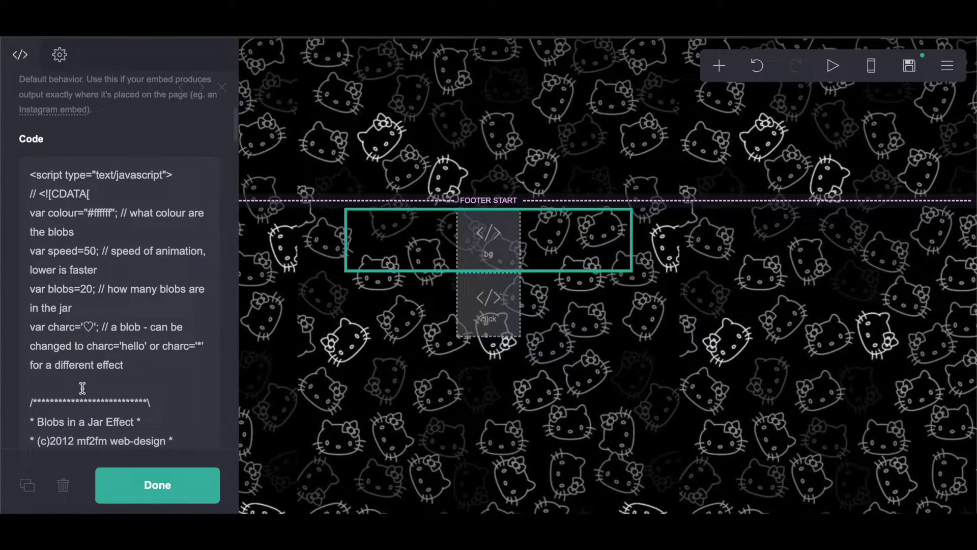
click(91, 333)
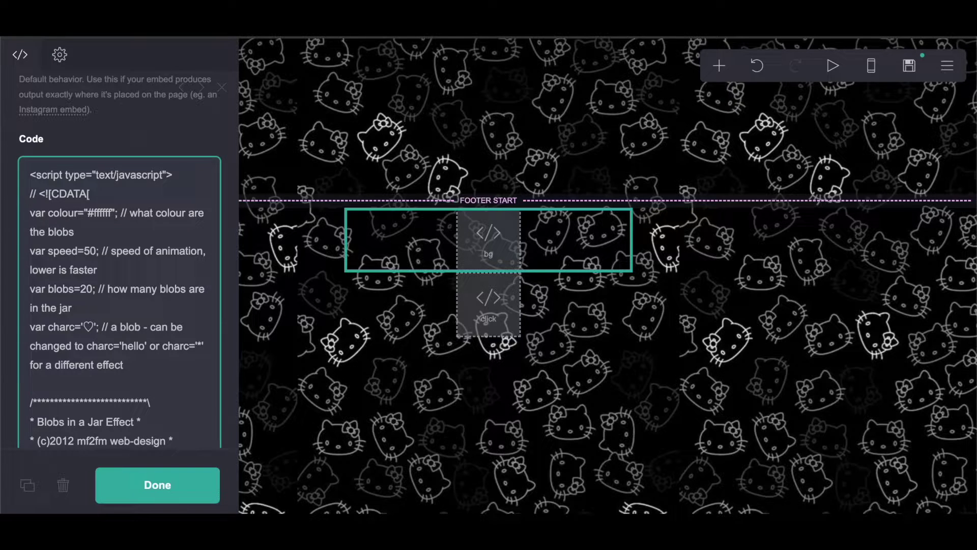
key(BackSpace)
key(BackSpace)
key(BackSpace)
text(?)
- Add a code embed below click and copy the entire .lines style code from its Pastebin page
click(720, 65)
click(672, 322)
drag(574, 299, 346, 339)
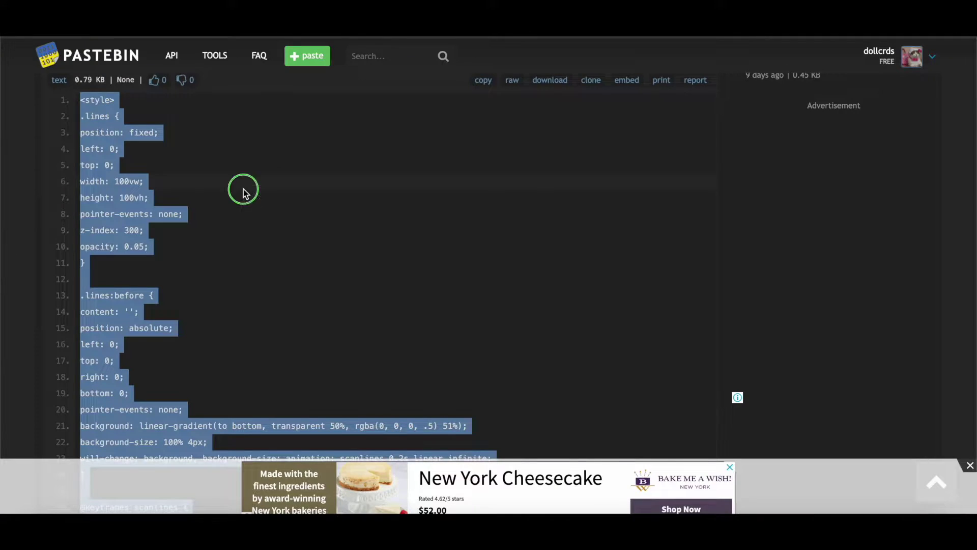
right_click(242, 192)
click(261, 218)
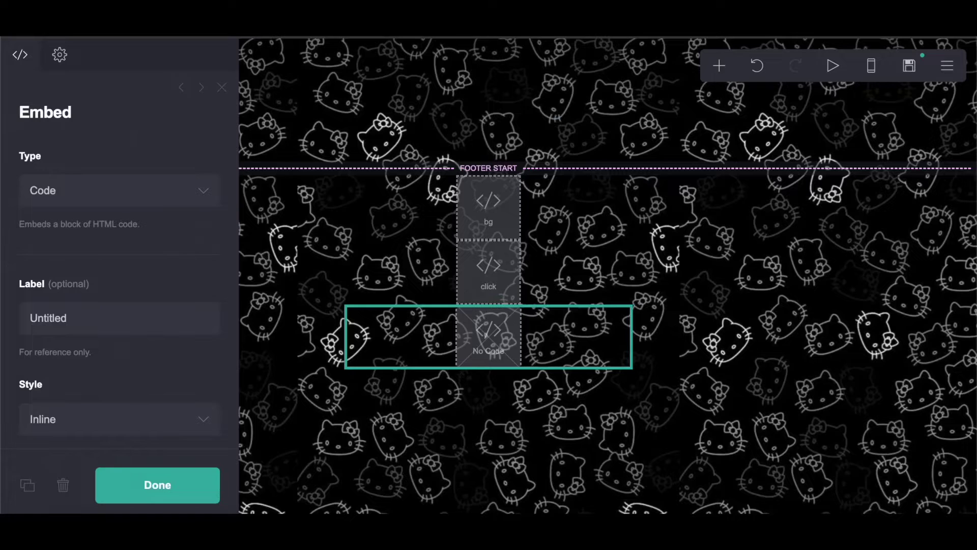
- Paste the copied .lines style code into the new embed and label it "tv"
scroll(118, 280, down, 5)
right_click(87, 273)
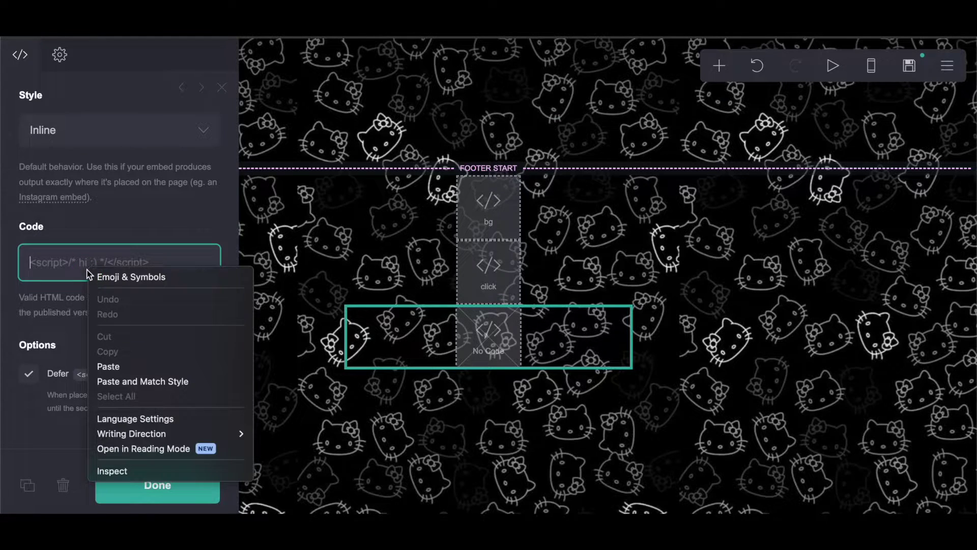
click(108, 366)
scroll(120, 372, up, 5)
click(19, 299)
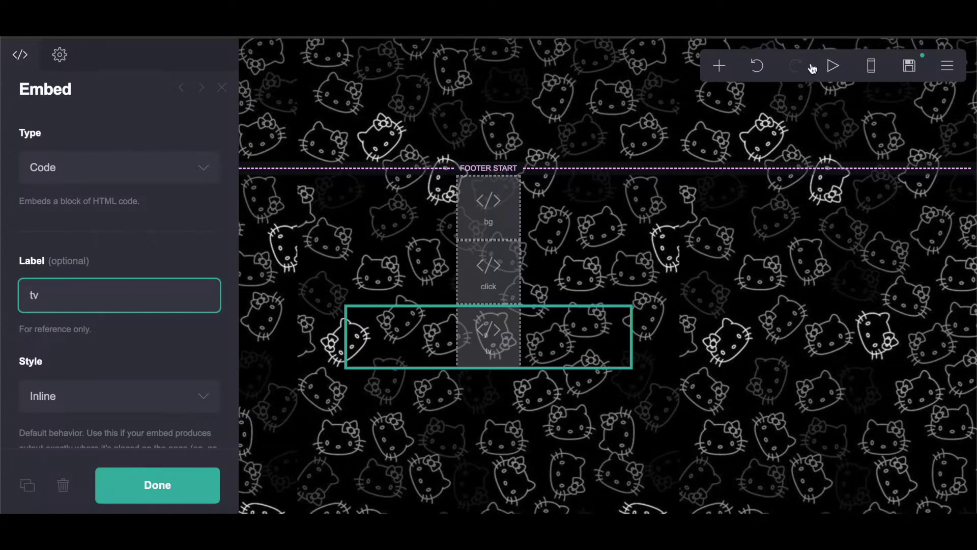
- Add a code embed below tv and copy the whole "kylo crd co main code" paste from Pastebin
click(719, 65)
click(680, 330)
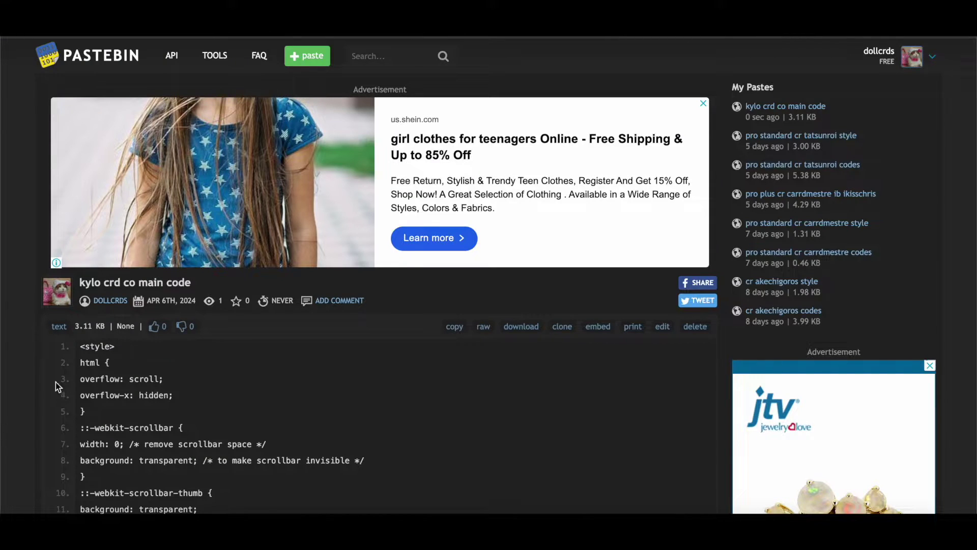
drag(87, 337, 148, 100)
scroll(153, 148, up, 3)
right_click(159, 146)
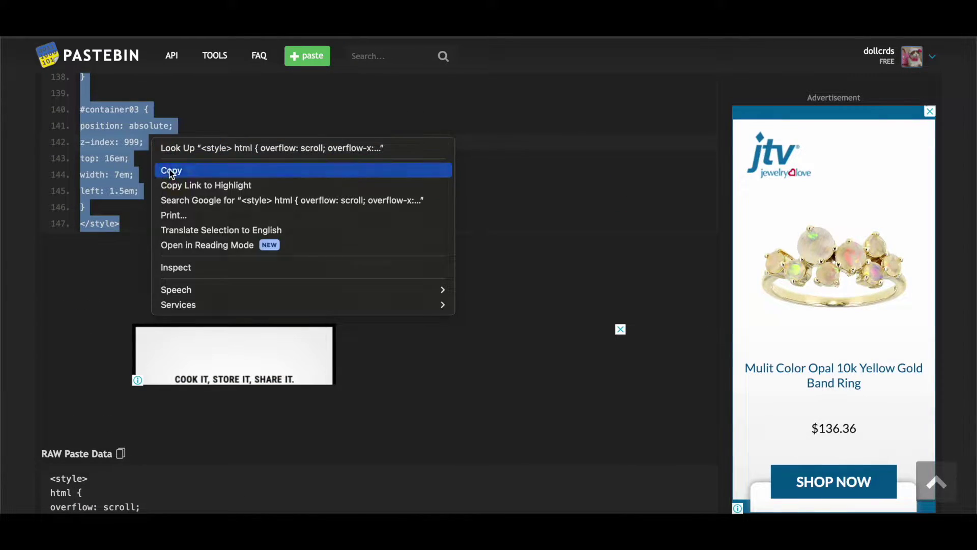
click(170, 168)
- Label the new embed "main" and paste the copied main style code into it
key(alt+Tab)
scroll(160, 371, down, 3)
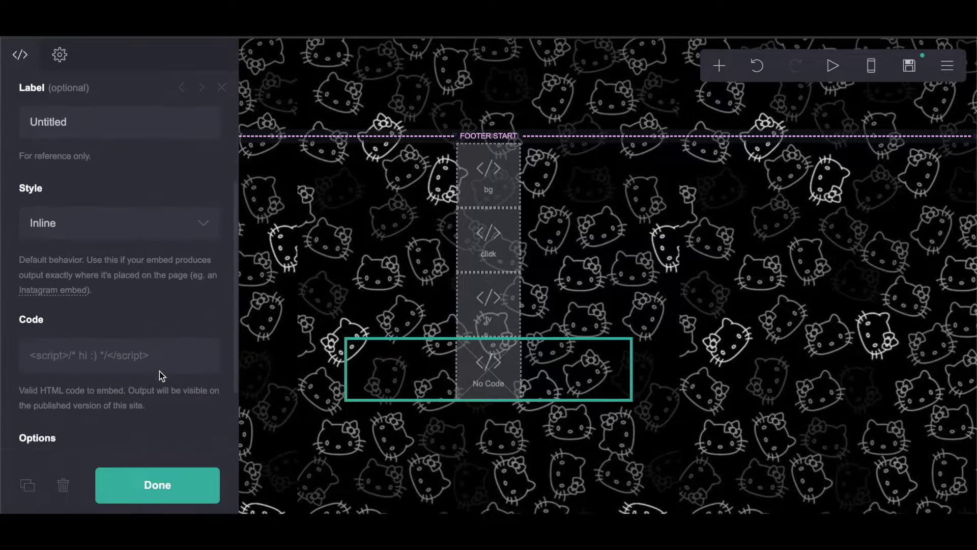
drag(76, 124, 1, 122)
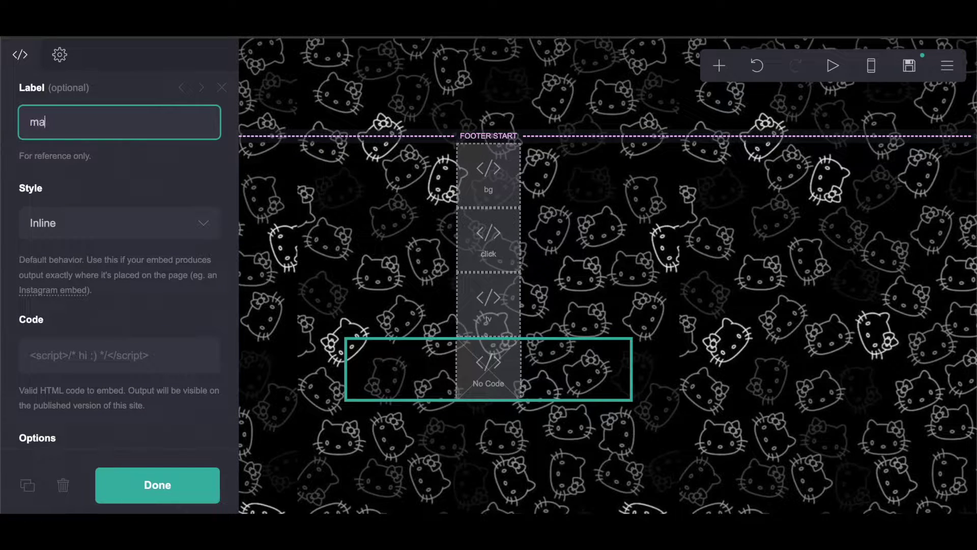
right_click(71, 352)
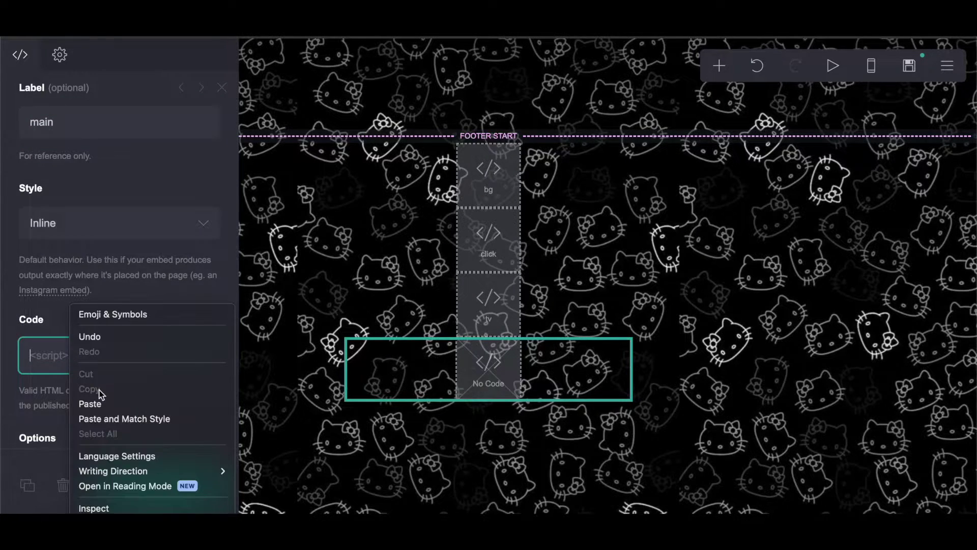
click(97, 404)
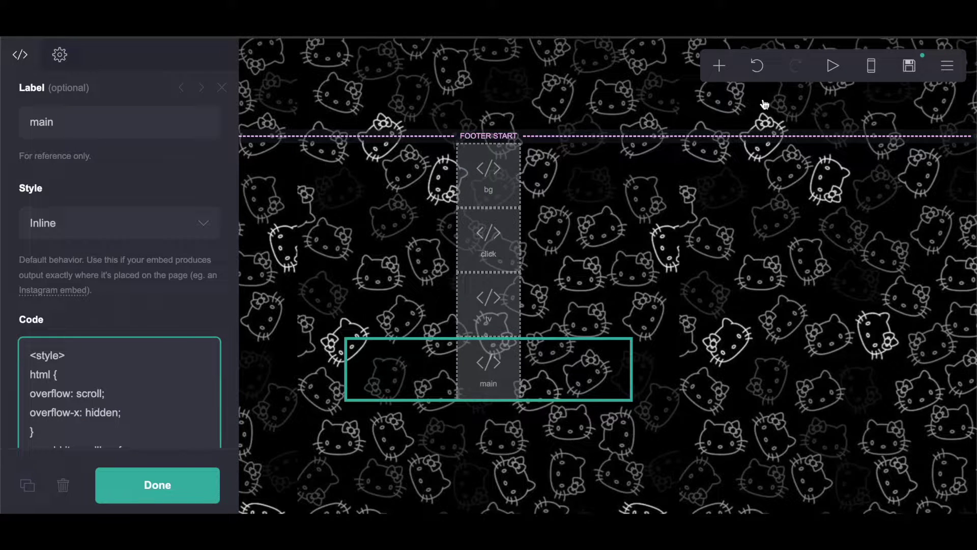
- Add a text element and move it above the footer start marker
click(719, 66)
click(594, 116)
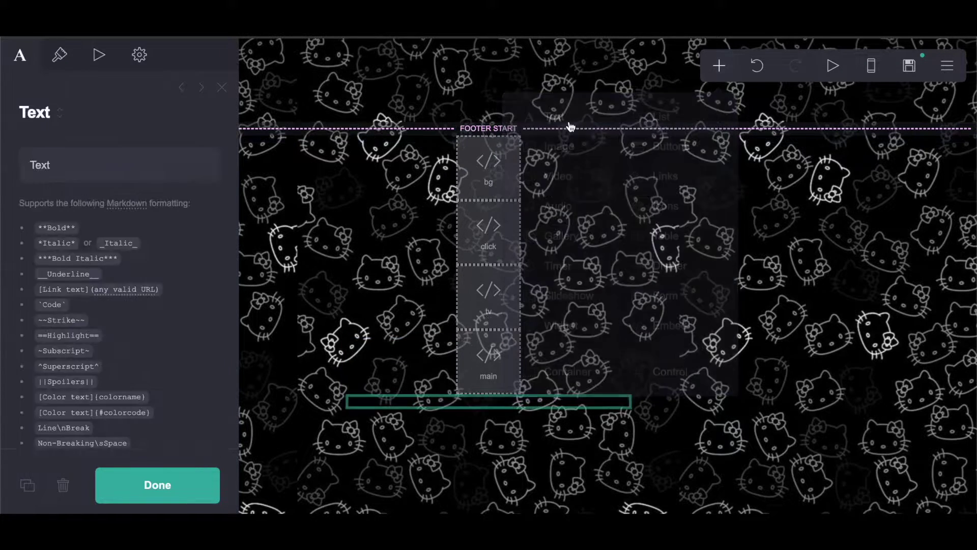
click(501, 403)
drag(501, 402, 614, 124)
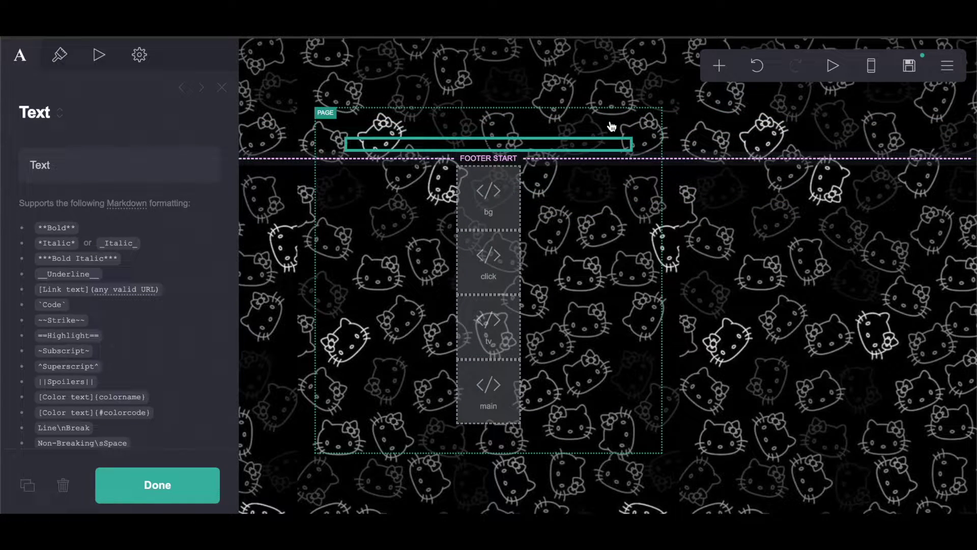
- Check the layout settings in the Google Doc, then give the name text colour #FFFFFF and line spacing 1.25
key(alt+Tab)
scroll(475, 262, down, 10)
scroll(474, 262, down, 5)
scroll(475, 262, up, 15)
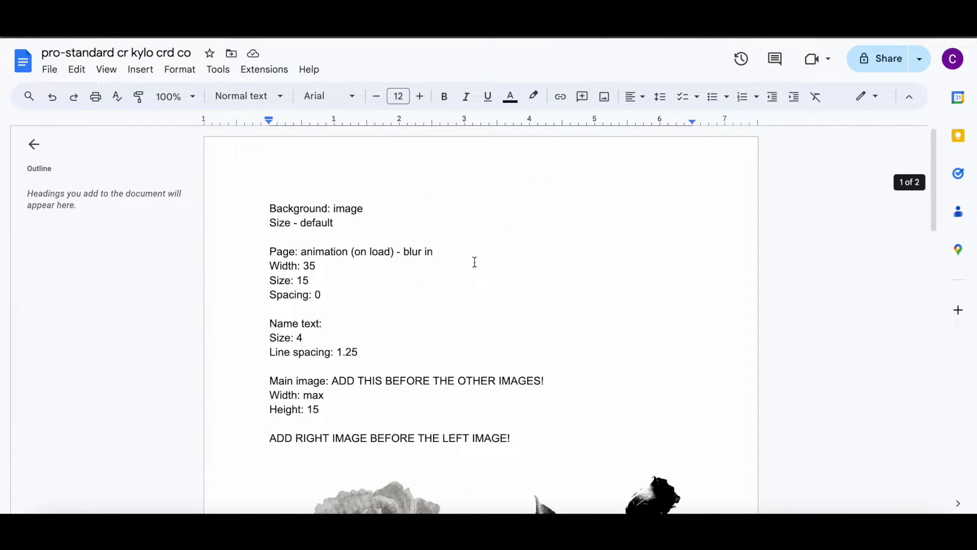
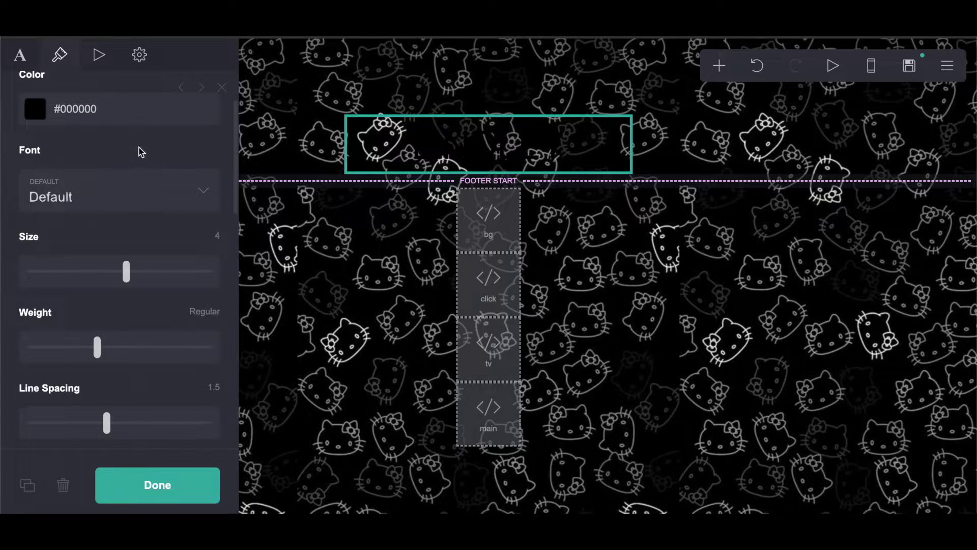
mouse_move(56, 145)
mouse_down()
mouse_move(30, 138)
mouse_move(51, 134)
mouse_up()
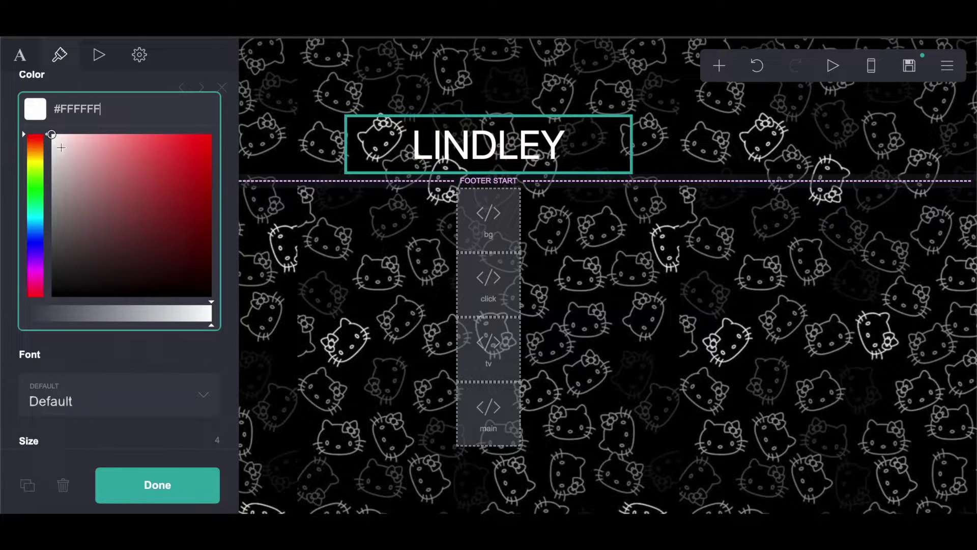
click(2, 157)
scroll(36, 253, down, 1)
click(210, 332)
text(1)
key(Return)
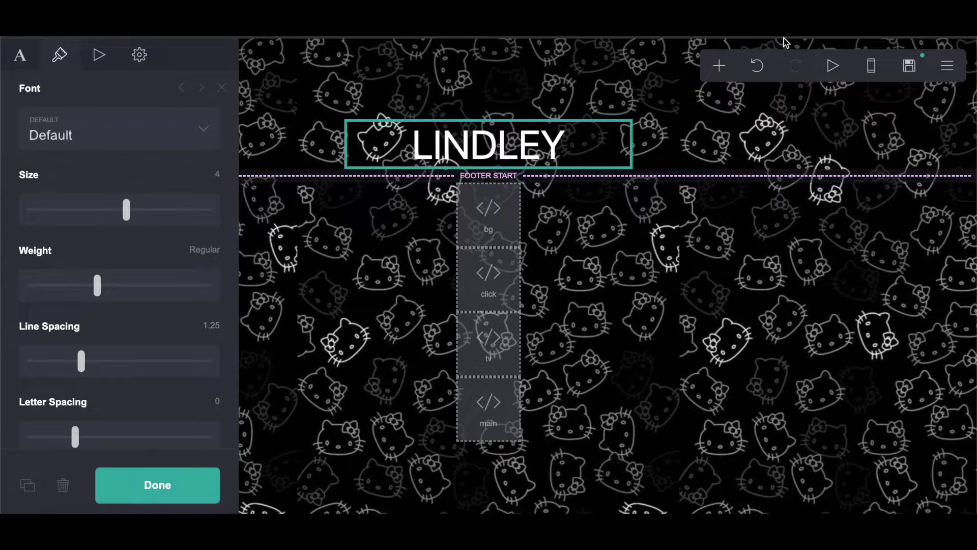
- Add an image element below the name text and upload the 1004b05f665...6ac60e1.jpeg file from Downloads
click(720, 66)
click(579, 156)
click(120, 212)
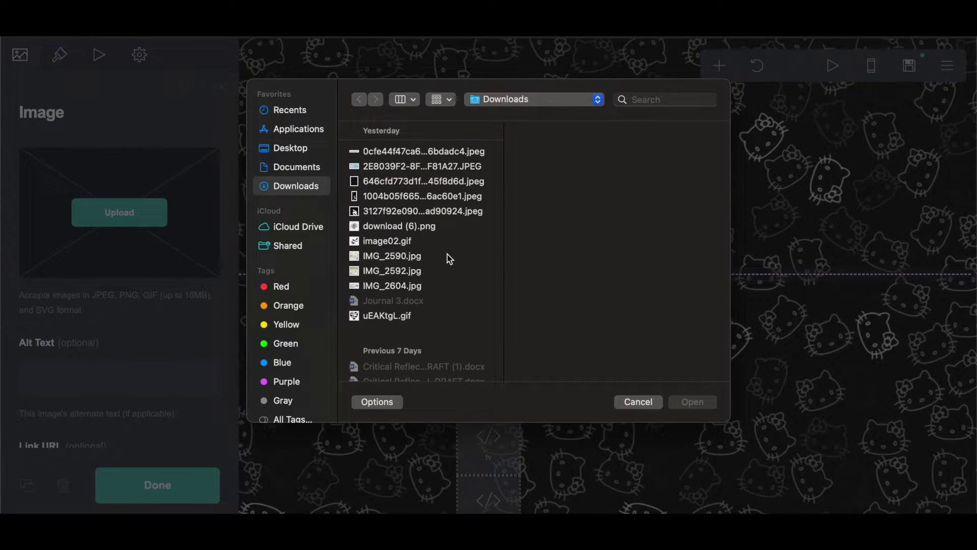
click(399, 198)
click(688, 402)
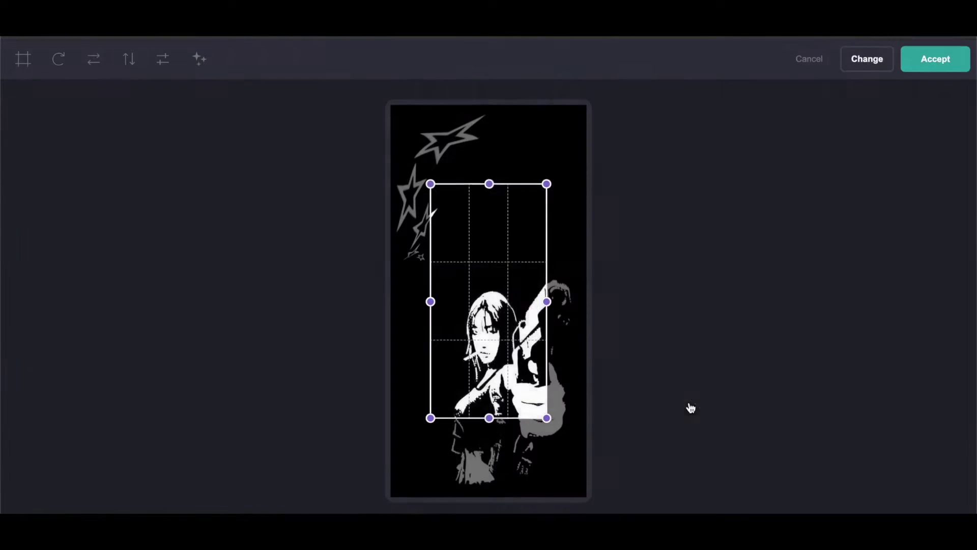
- Crop the uploaded picture to a full-width area around the figure's head and hands, and flip it horizontally
drag(548, 303, 586, 301)
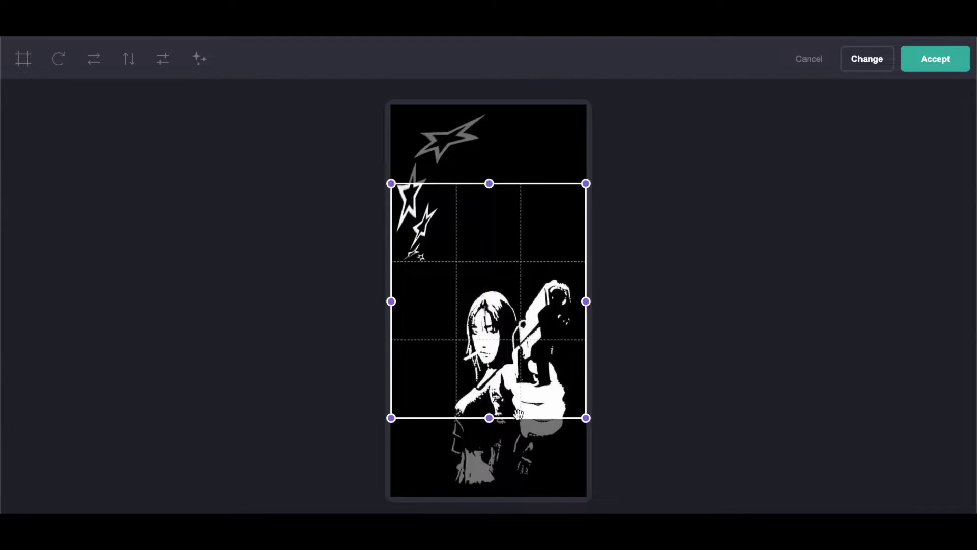
drag(489, 416, 489, 496)
drag(496, 201, 543, 283)
drag(501, 490, 508, 422)
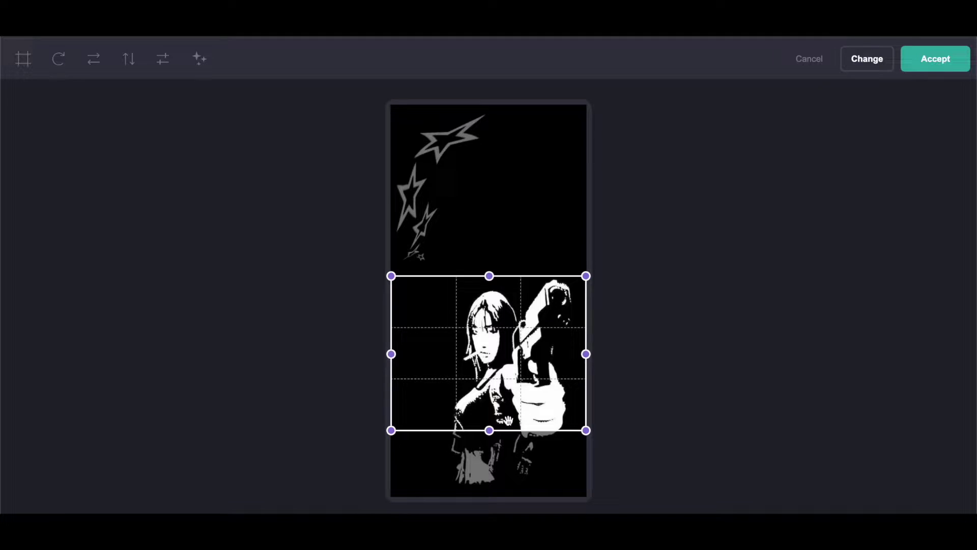
click(85, 68)
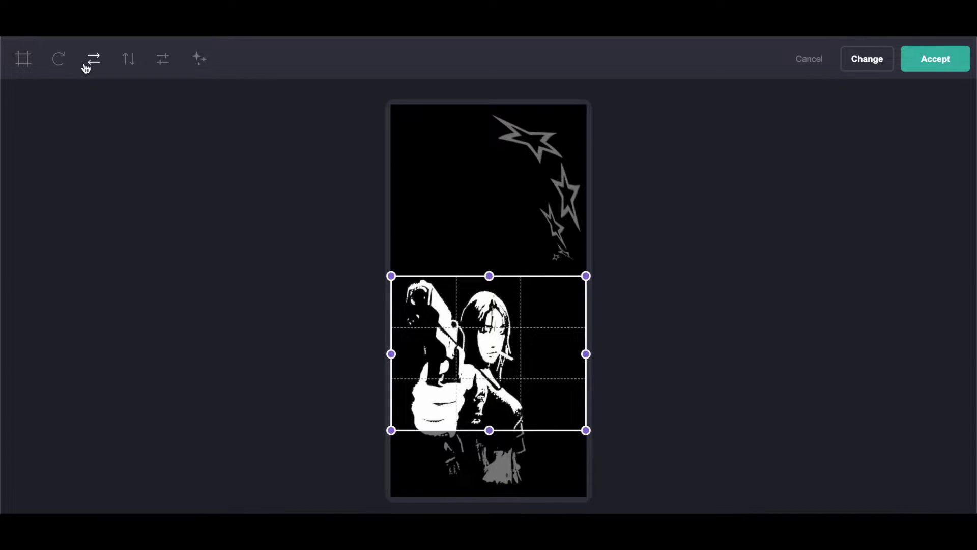
click(935, 61)
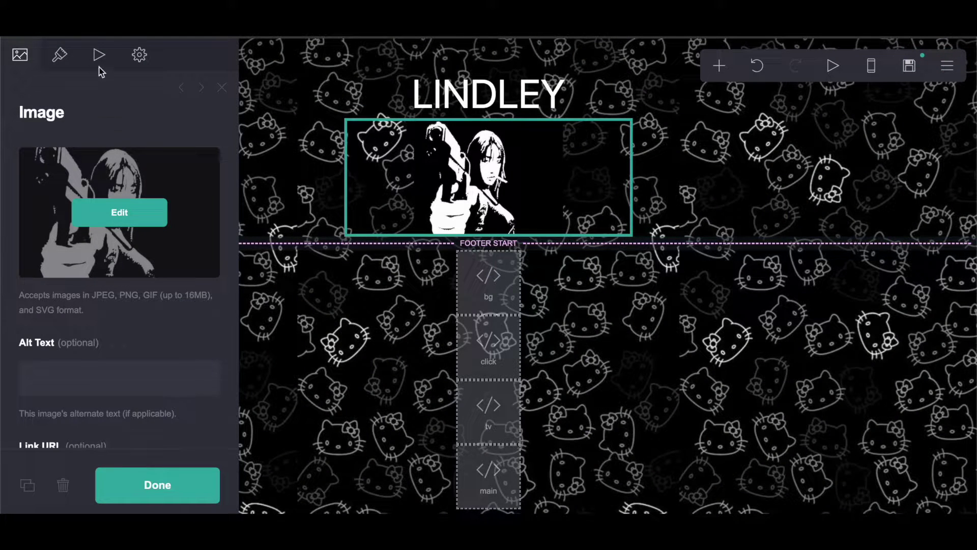
- Set the main image's height to 15 and its width to Max
click(61, 56)
click(201, 239)
text(15)
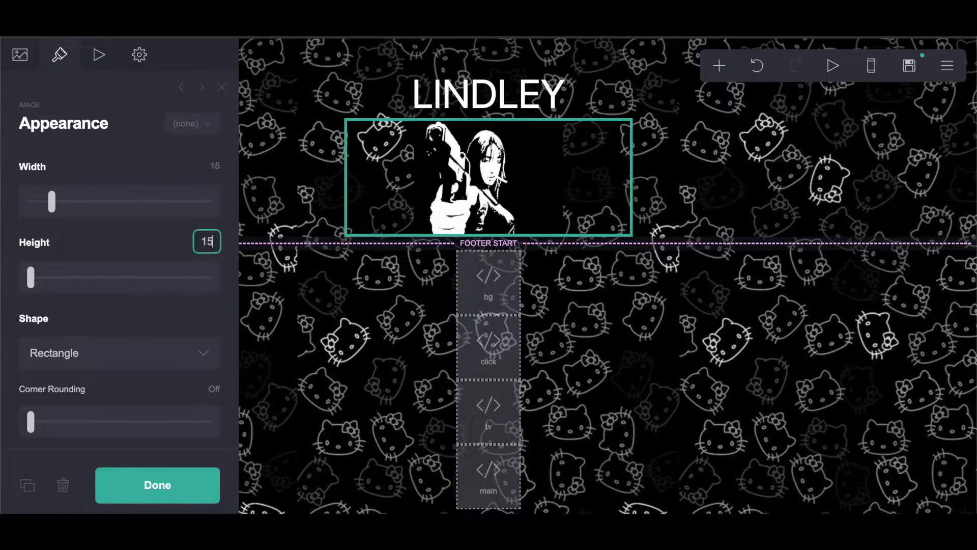
key(Return)
drag(52, 202, 191, 213)
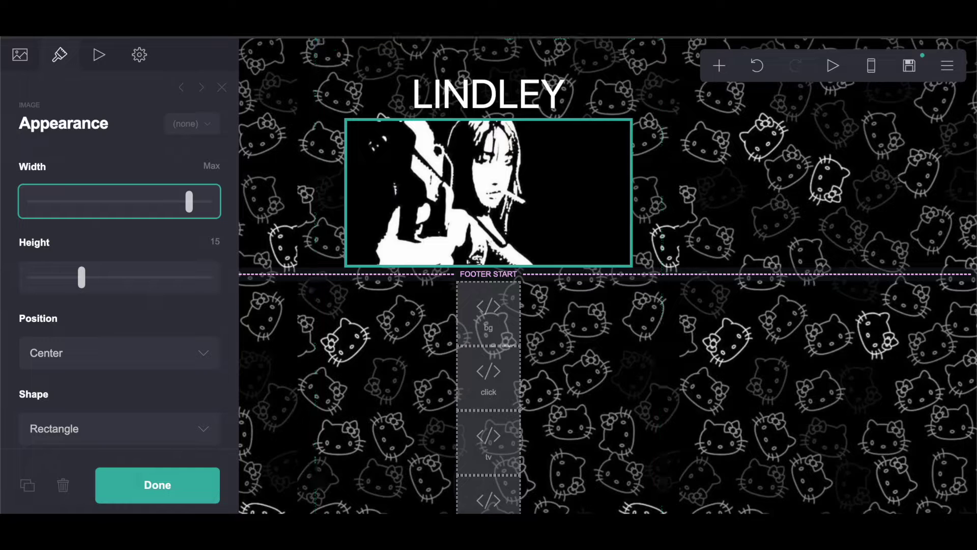
- Add a second image element and place it between the name text and the main image
click(725, 63)
click(554, 144)
drag(498, 249, 563, 124)
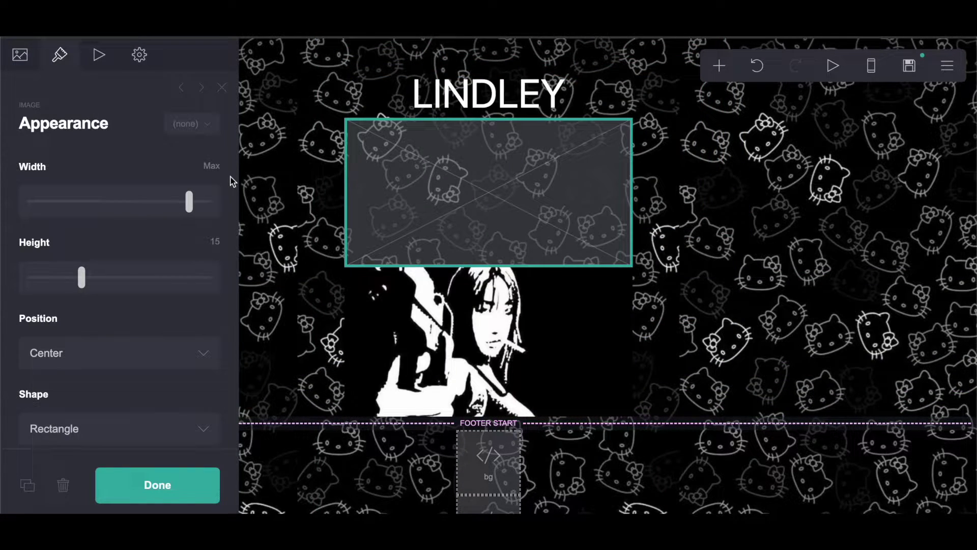
- Set the empty image element's width to 15 and its height to 12
click(212, 165)
text(15)
key(Return)
click(219, 239)
text(12)
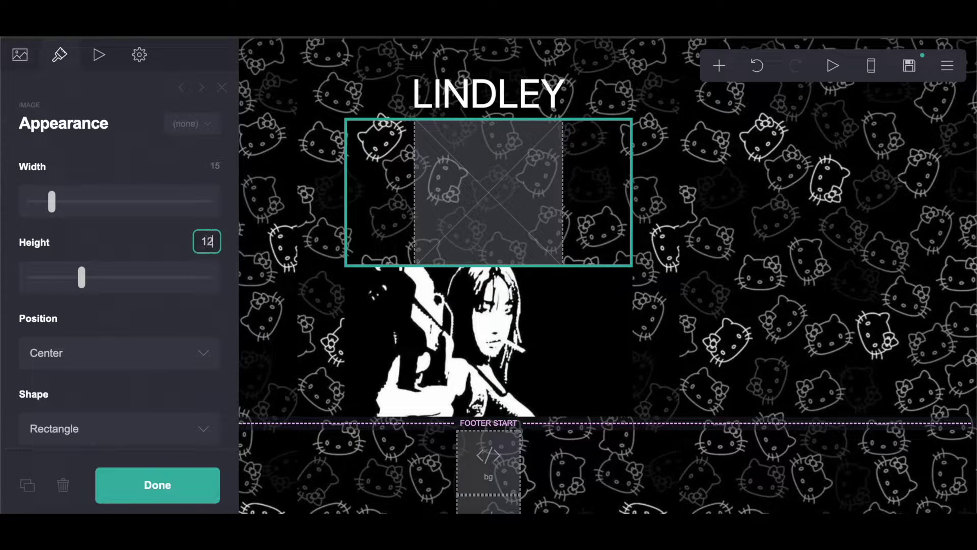
key(Return)
- Upload image02.gif from Downloads into the empty image element below the name text
click(26, 61)
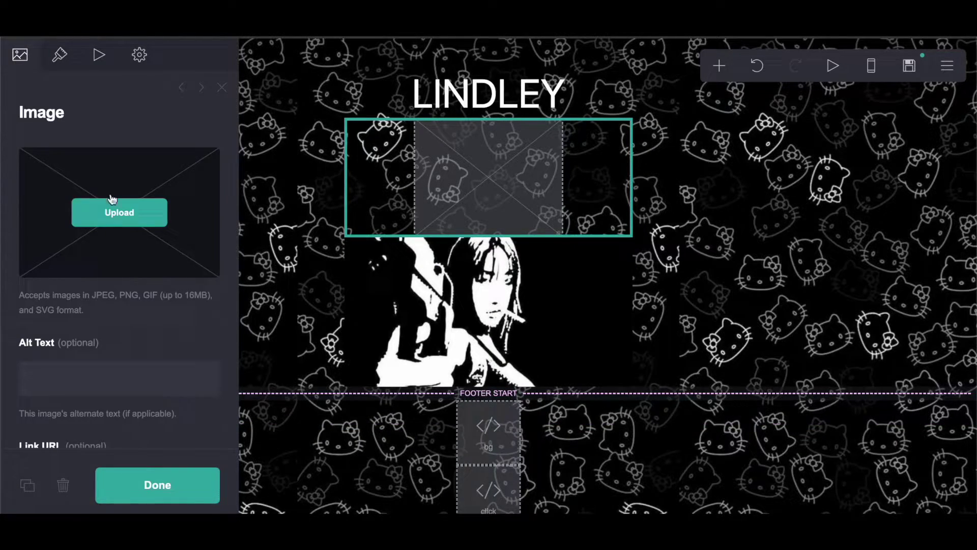
click(113, 212)
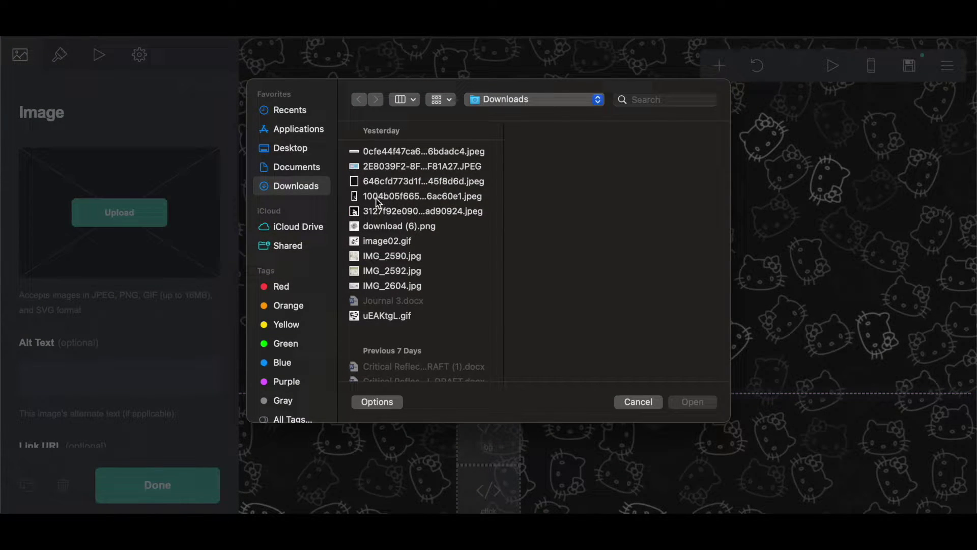
click(379, 244)
click(684, 403)
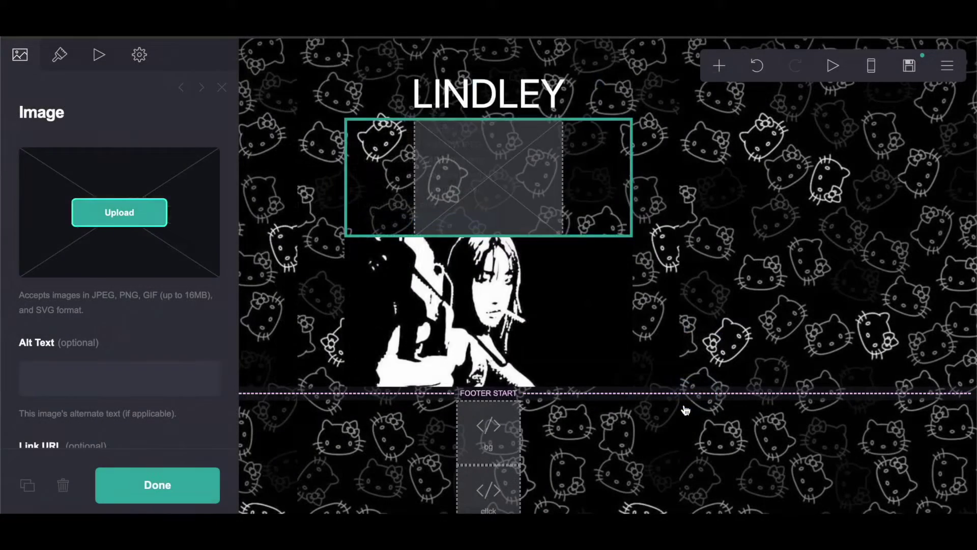
- Set the branch image's height to Auto and its width to 12
click(60, 55)
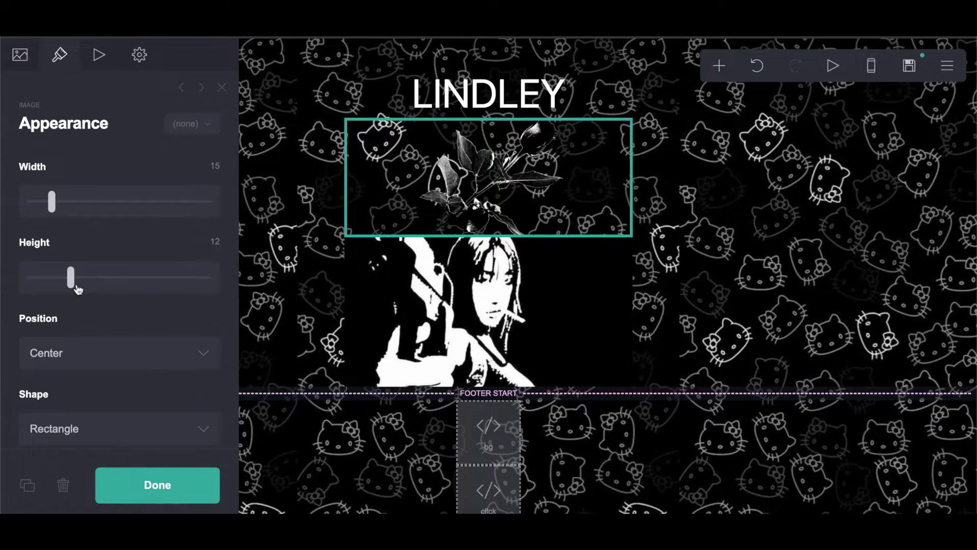
drag(72, 279, 15, 288)
click(214, 165)
text(12)
key(Return)
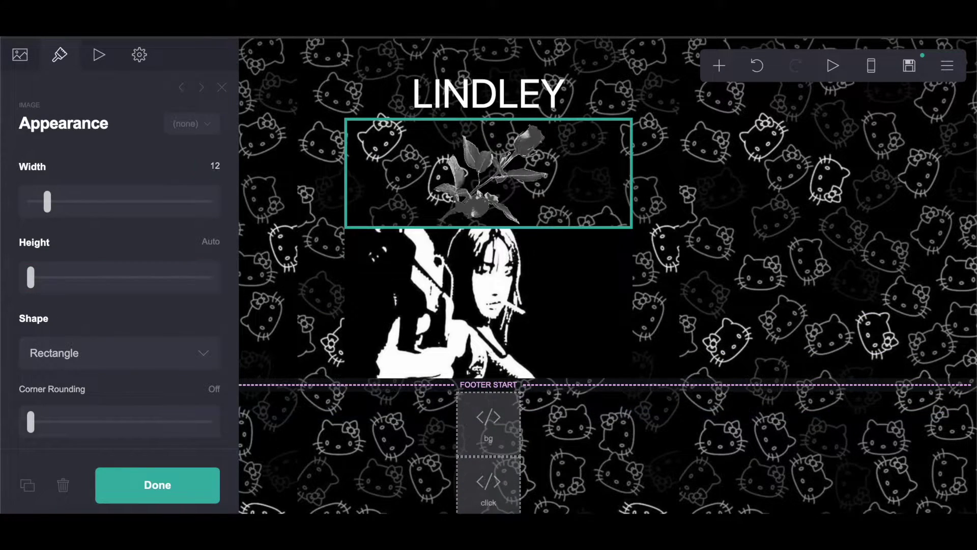
- Add another image element between the branch image and the main image, and set its width to 7
click(719, 65)
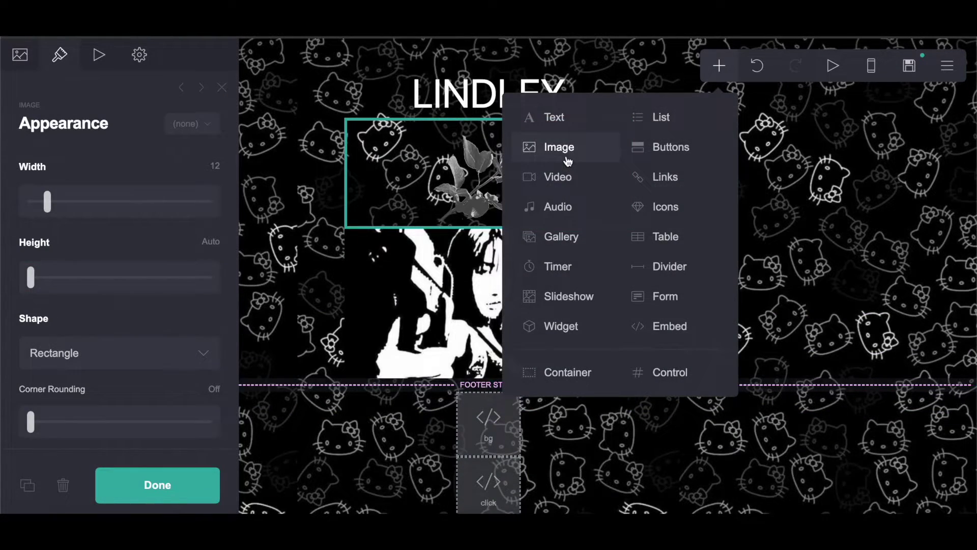
click(567, 156)
click(139, 55)
click(60, 55)
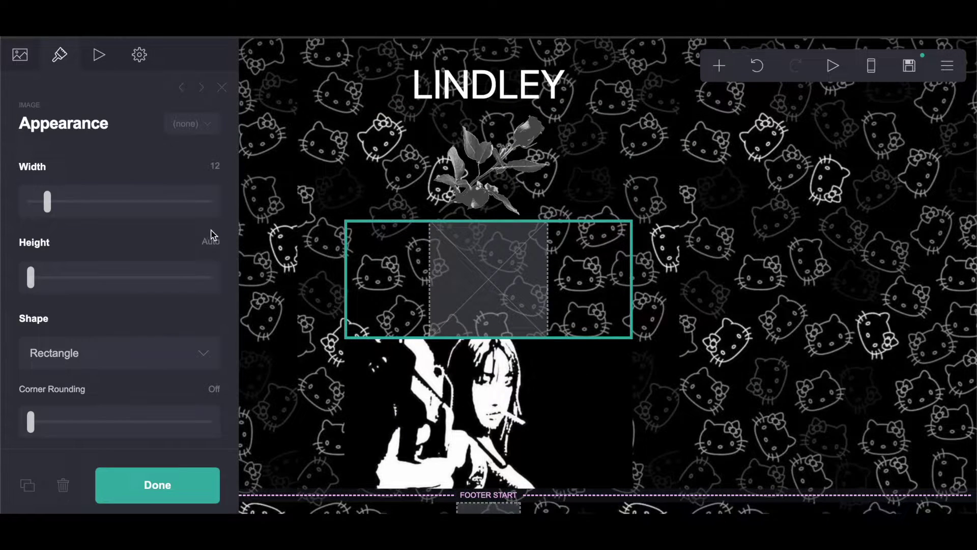
click(211, 241)
click(214, 166)
text(7)
key(Return)
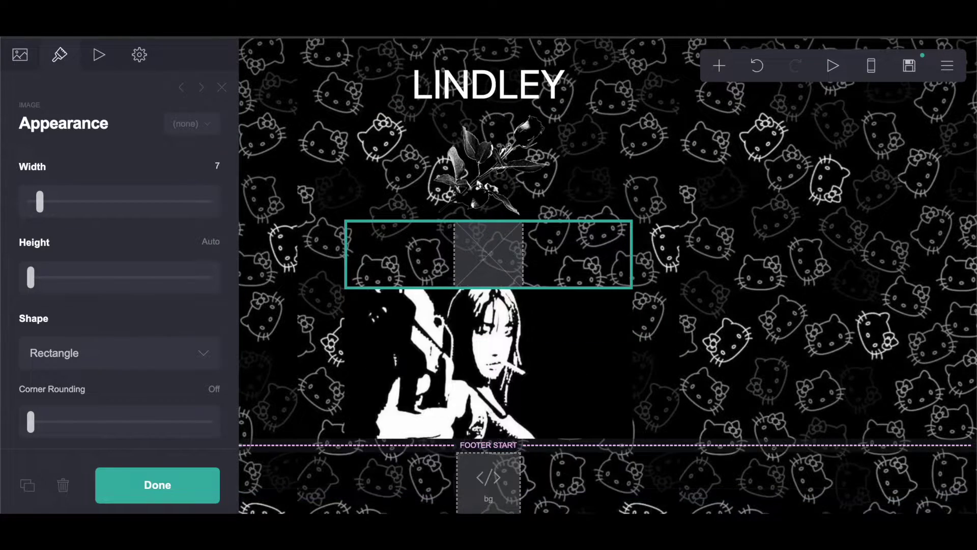
- Upload download (6).png from Downloads into the new image element and accept it without edits
click(20, 54)
click(144, 224)
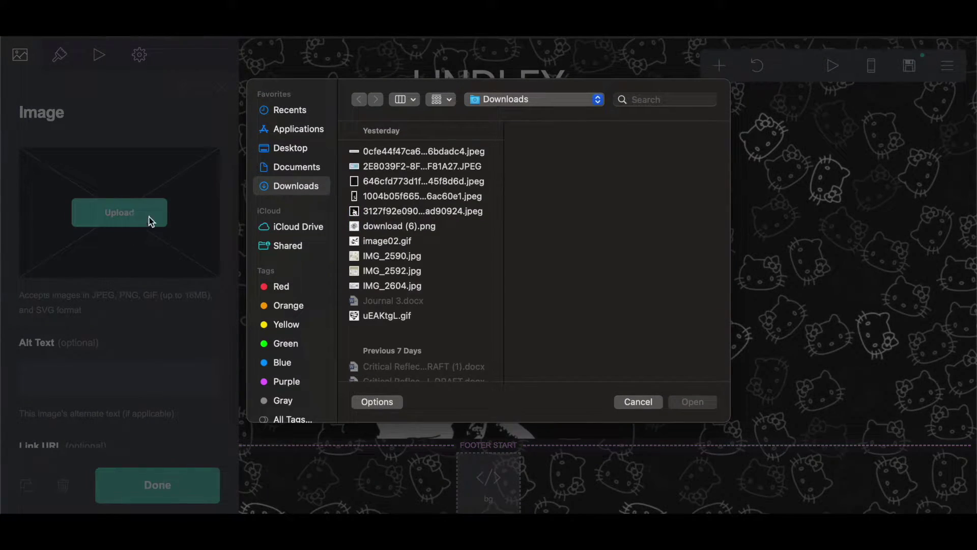
click(419, 227)
click(691, 409)
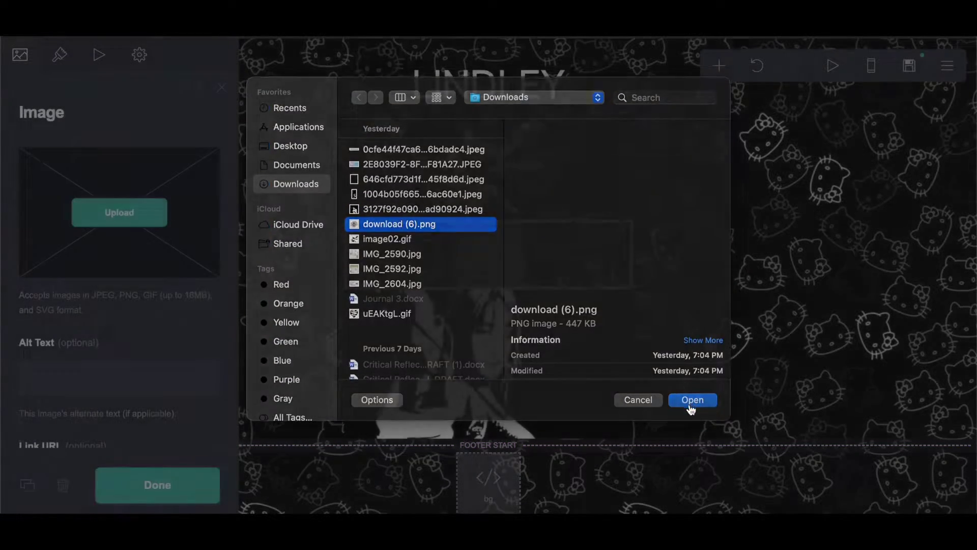
click(23, 59)
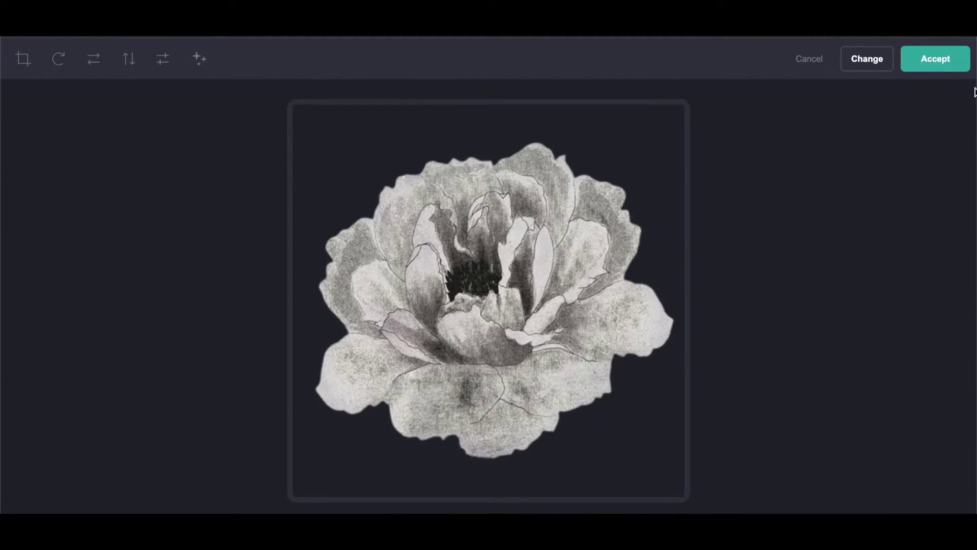
click(935, 58)
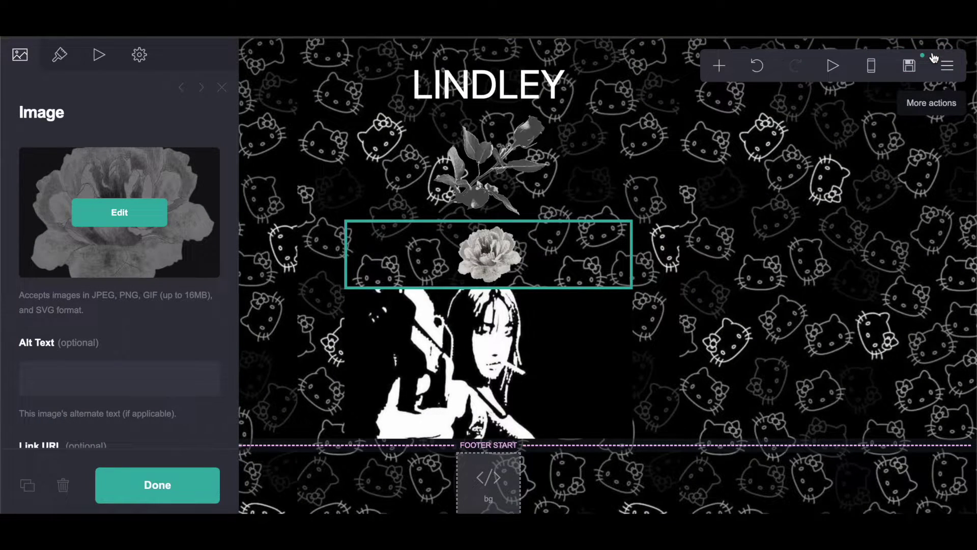
- Add a text element and move it below the main image
click(719, 65)
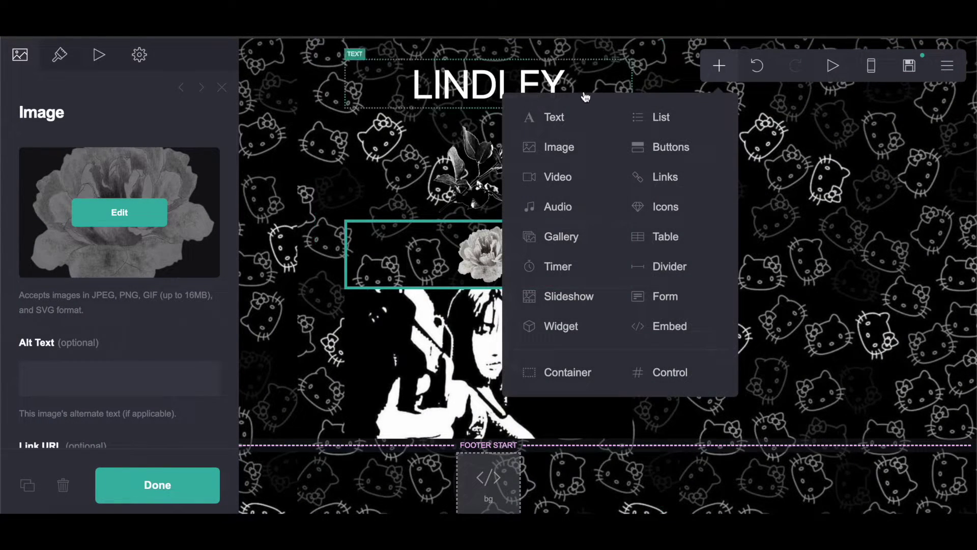
click(577, 114)
drag(520, 251, 520, 401)
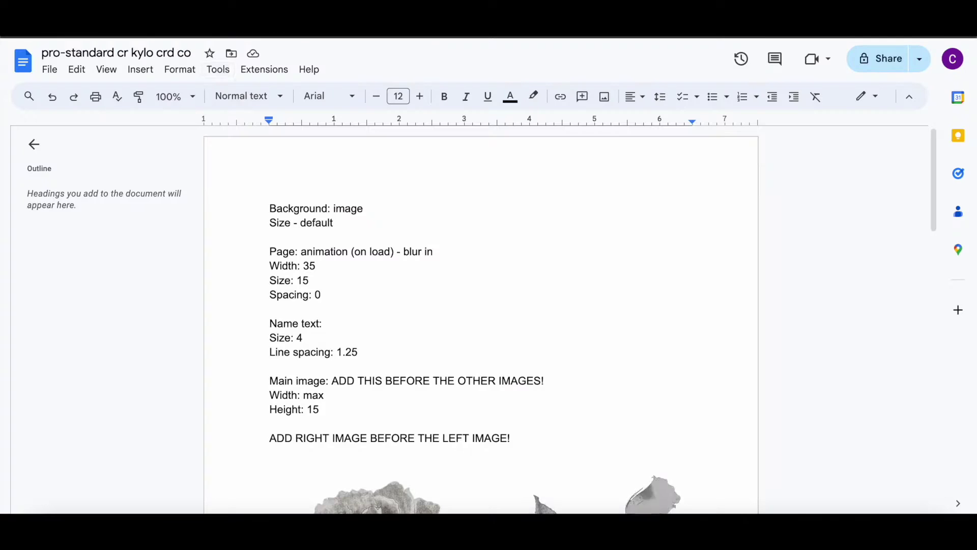
- In the Google Docs notes, find and copy the line [CLICK HERE 4 INFO](#two)
scroll(421, 299, down, 10)
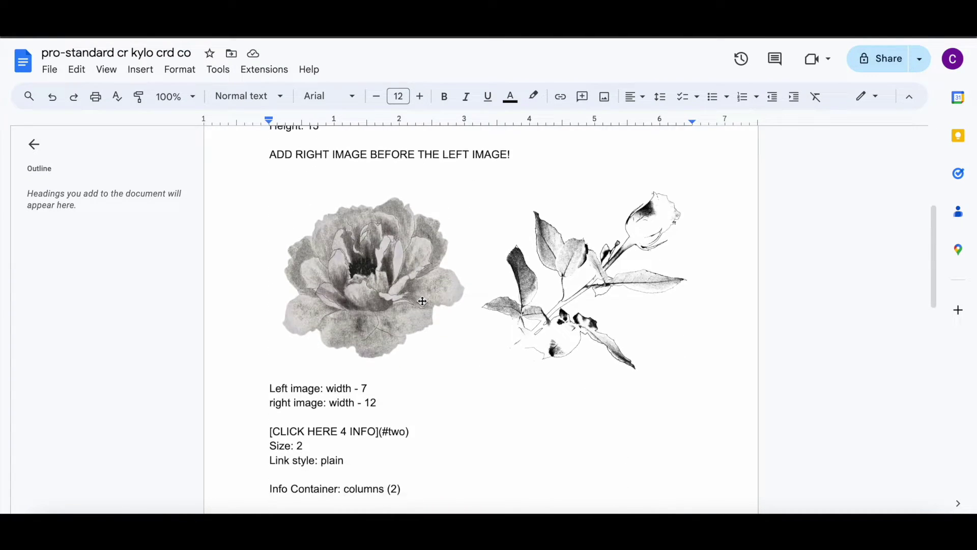
drag(262, 214, 465, 210)
right_click(492, 209)
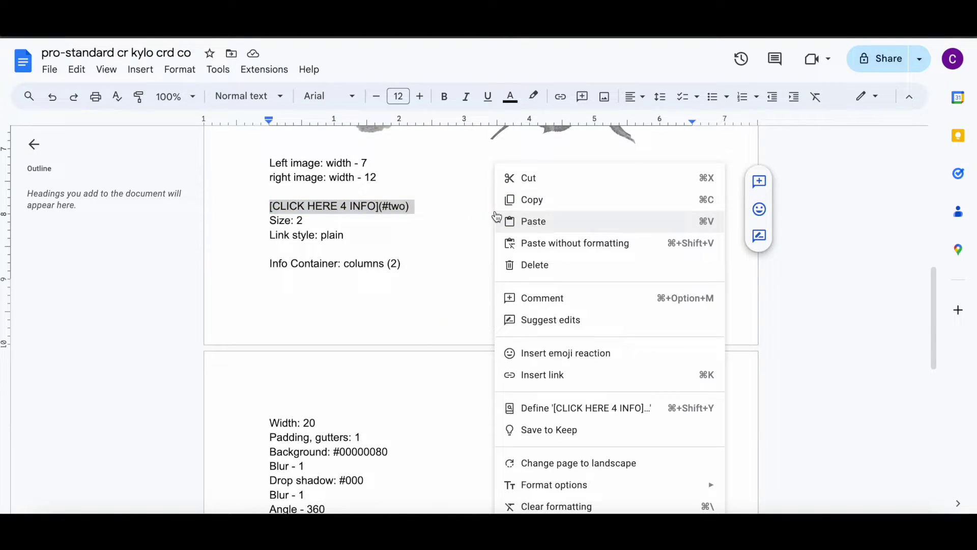
click(551, 199)
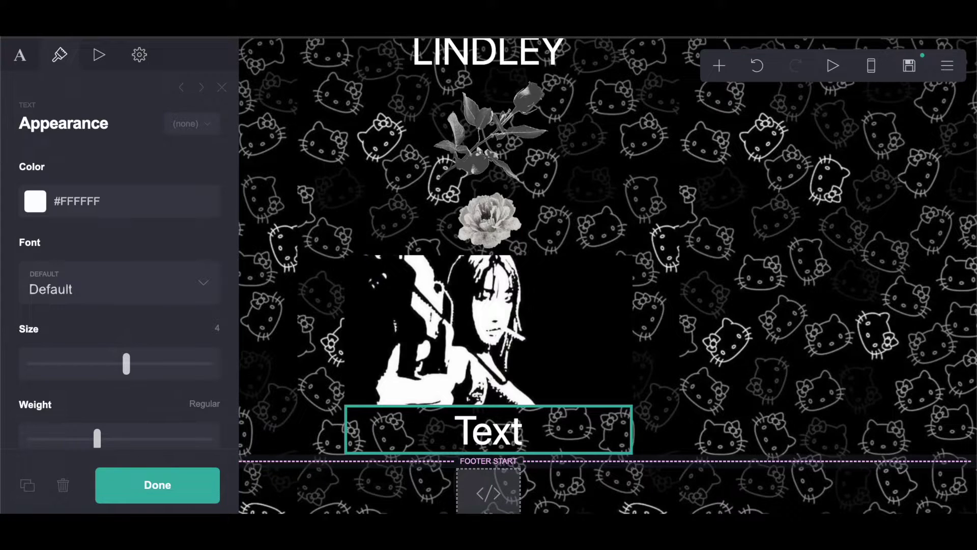
- Back in Carrd, replace the new text element's placeholder with the copied [CLICK HERE 4 INFO](#two)
click(15, 61)
drag(99, 168, 10, 168)
right_click(84, 169)
click(109, 289)
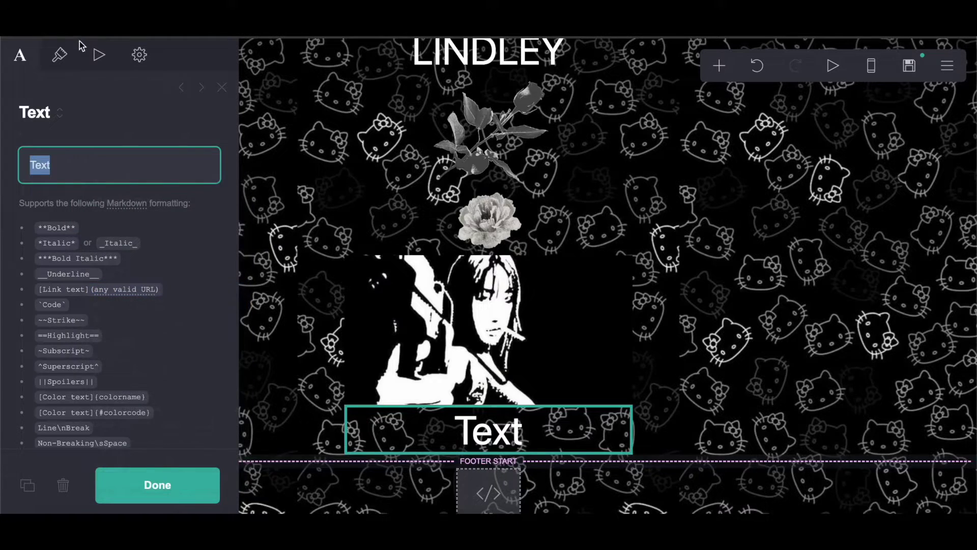
- Set the link text's size to 2 and its link style to Plain
click(60, 54)
click(218, 396)
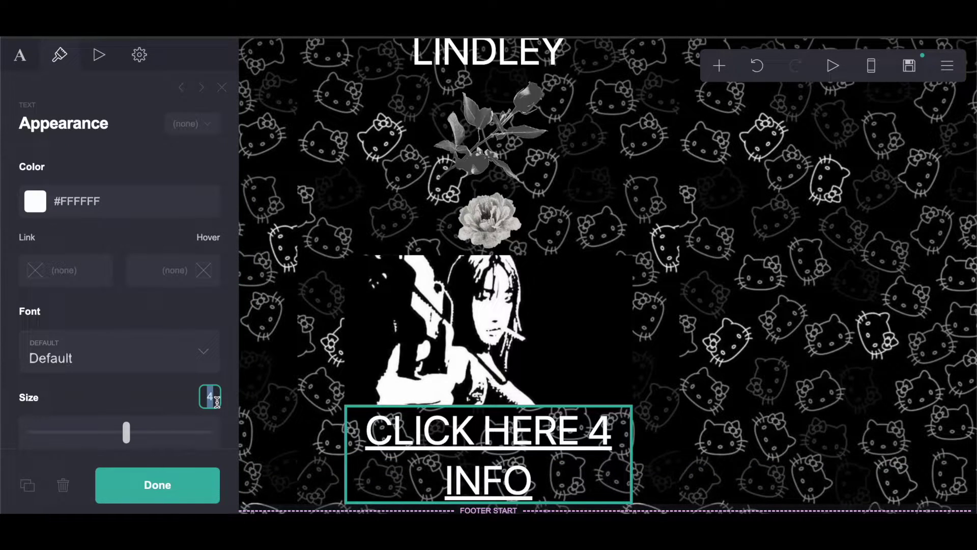
text(2)
scroll(120, 377, down, 10)
scroll(75, 251, up, 4)
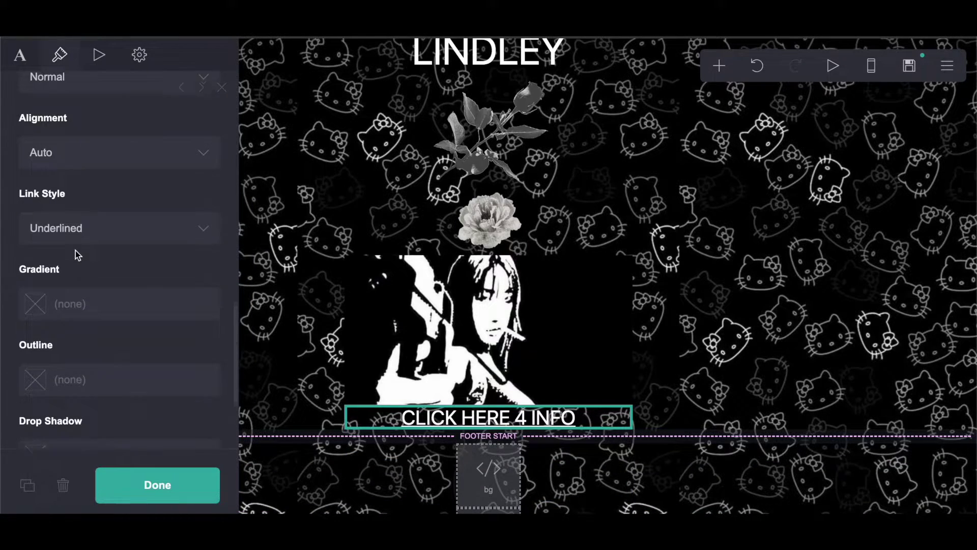
scroll(76, 136, up, 2)
scroll(77, 153, down, 1)
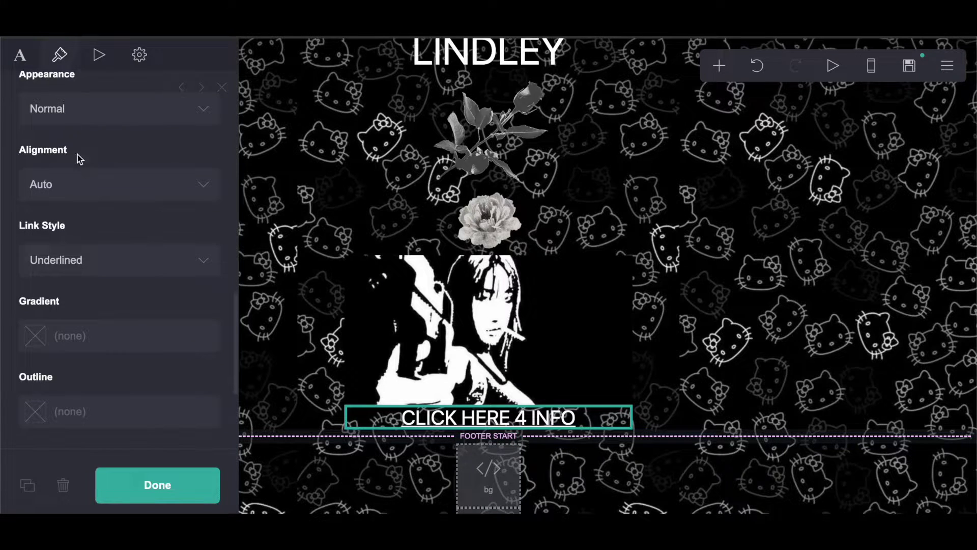
click(72, 270)
click(72, 280)
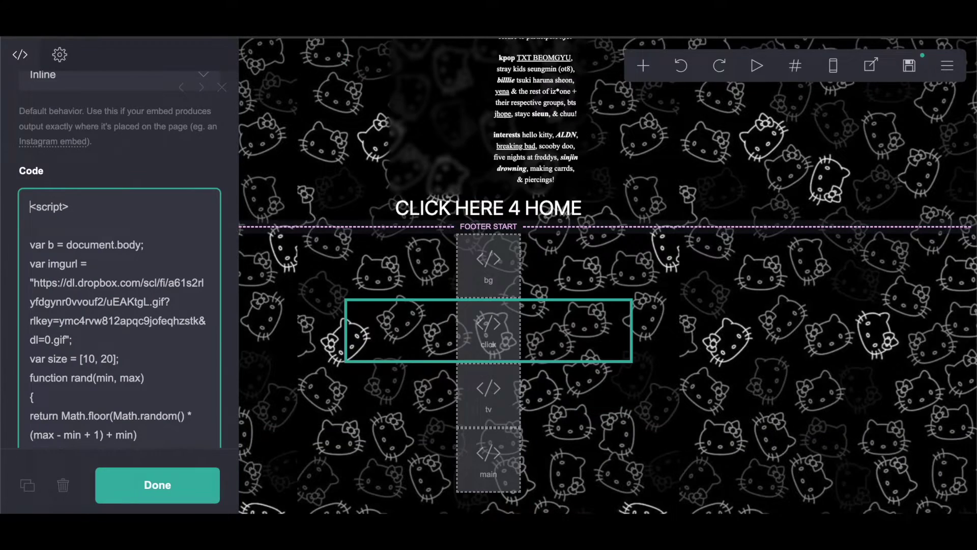
- Add a control element between the main image and the link text, and make it a header marker
scroll(400, 219, up, 10)
scroll(400, 220, down, 5)
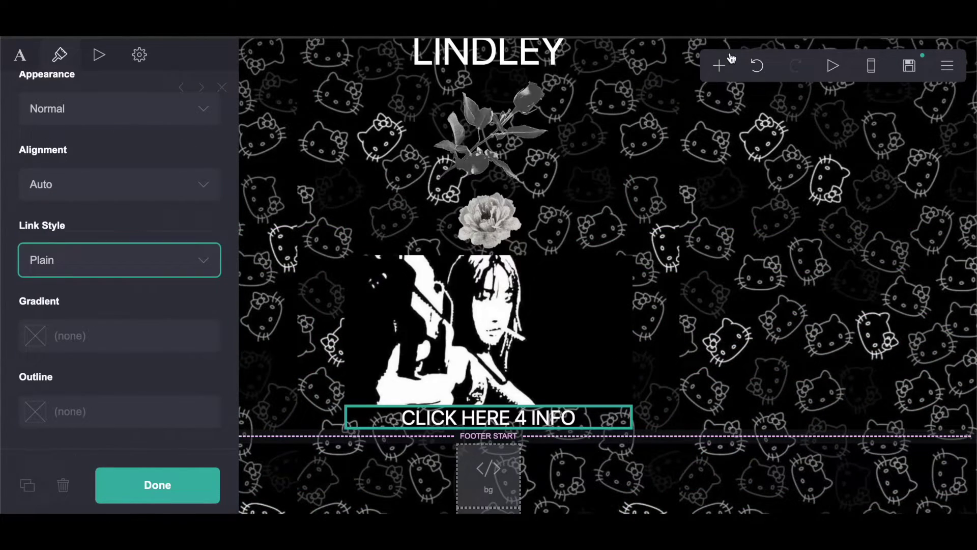
click(720, 65)
click(649, 381)
drag(546, 283, 545, 256)
click(149, 191)
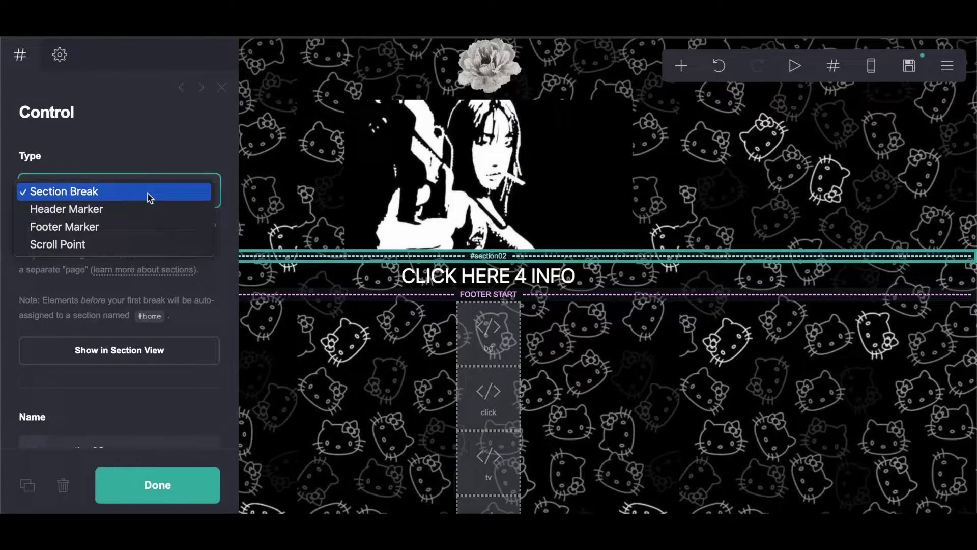
click(127, 208)
- Duplicate the header marker, change the copy to a section break, and name it one
click(74, 201)
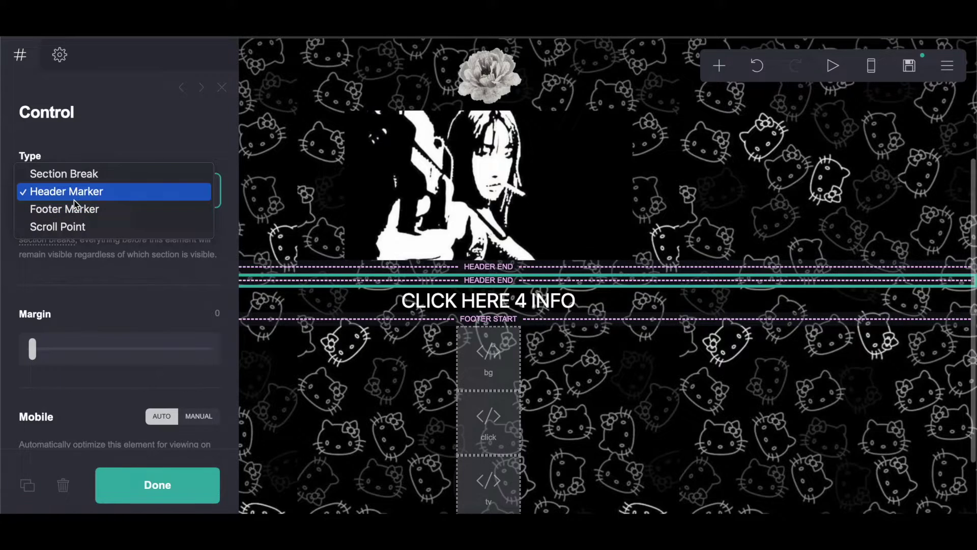
click(72, 174)
scroll(118, 407, down, 2)
double_click(122, 376)
text(one)
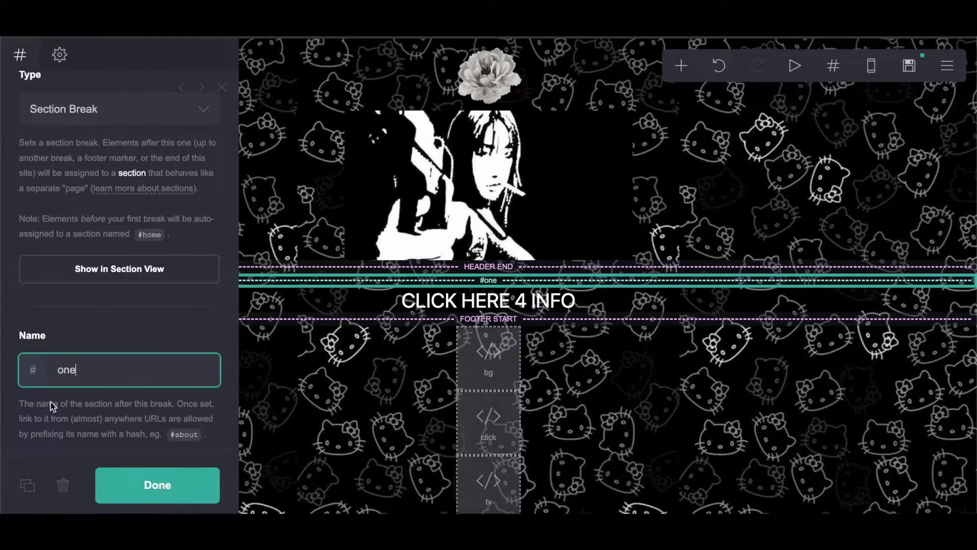
- Duplicate section break #one, name the copy two, and place the link text between the two breaks
click(27, 485)
double_click(76, 374)
text(two)
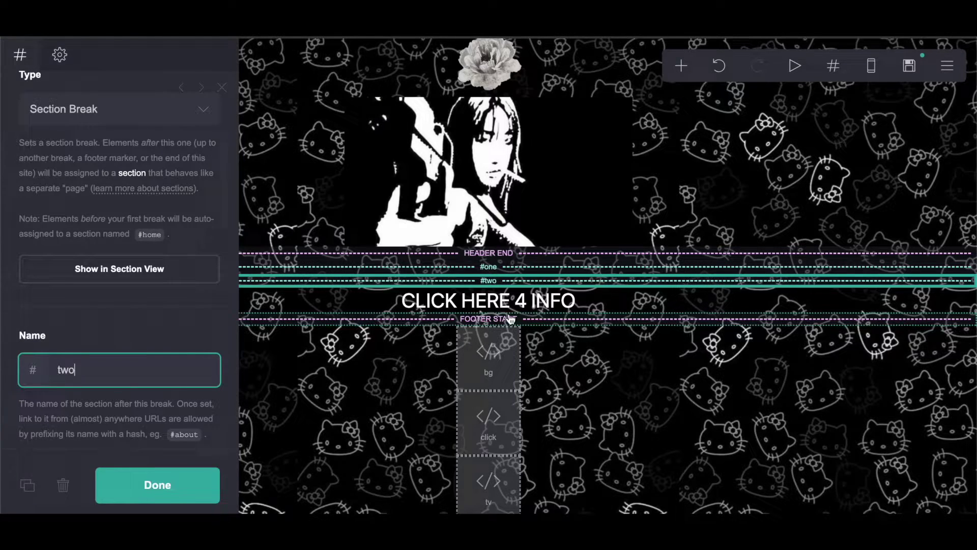
drag(551, 301, 552, 248)
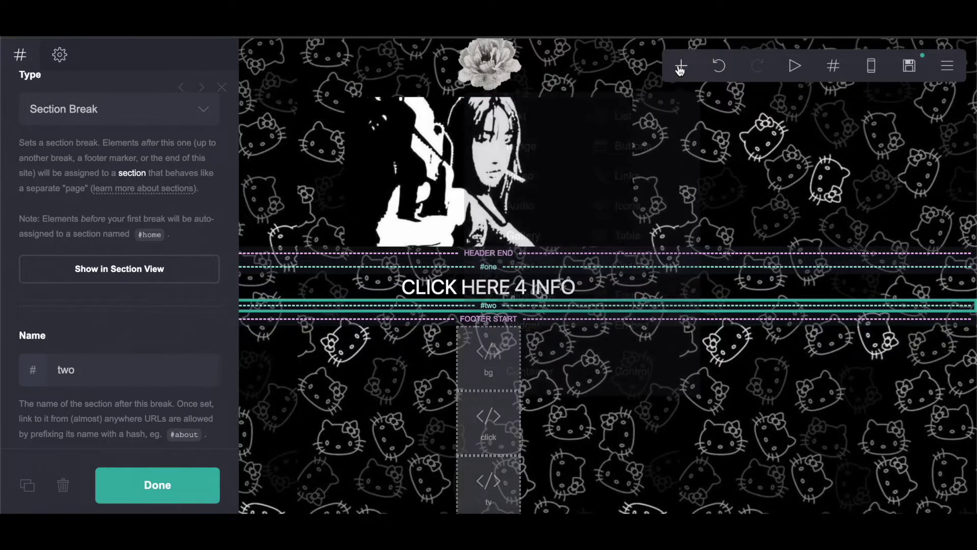
- Add a two-column container below section break #two and set its width to 20
click(681, 66)
click(529, 367)
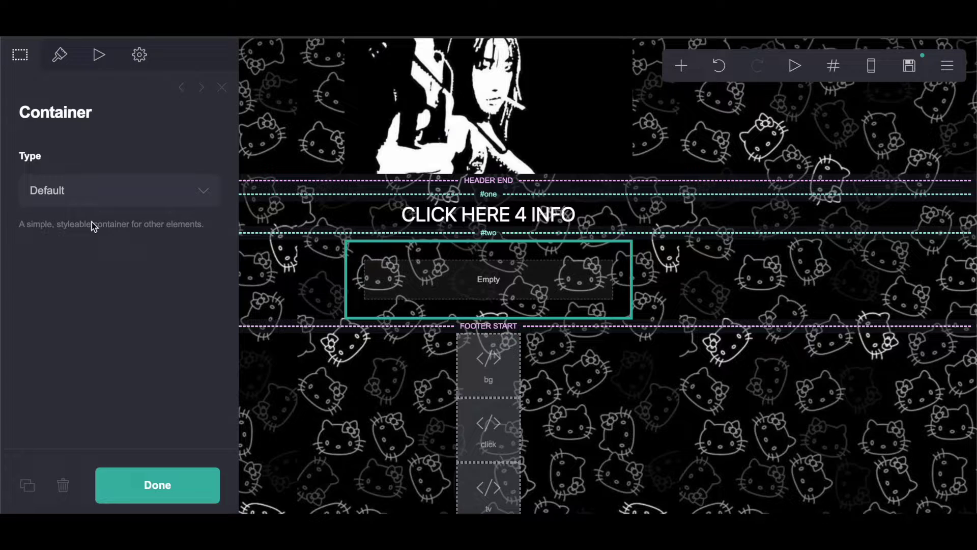
click(87, 191)
click(83, 209)
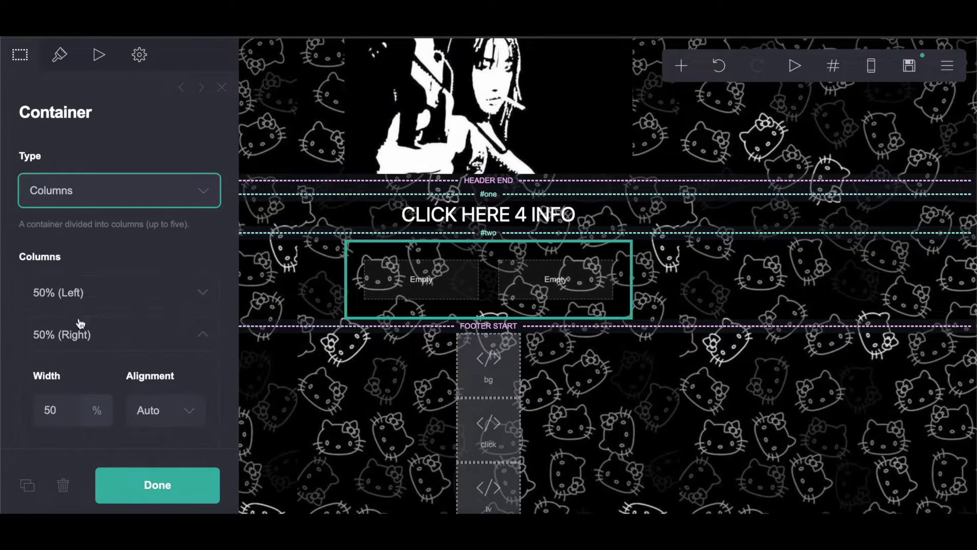
click(60, 55)
click(209, 164)
text(20)
key(Return)
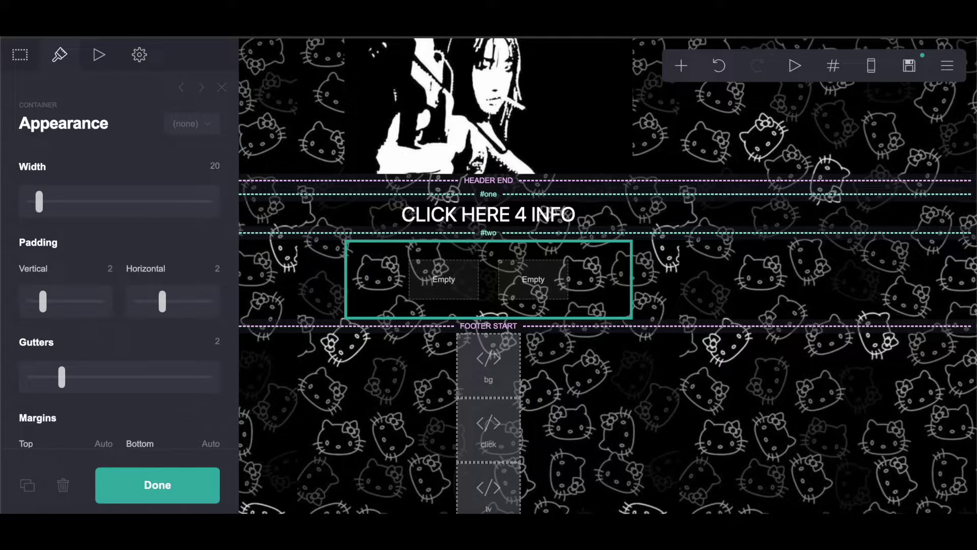
- Switch to the Google Docs notes, copy the container background colour #00000080, and return to Carrd
key(alt+Tab)
scroll(336, 340, down, 2)
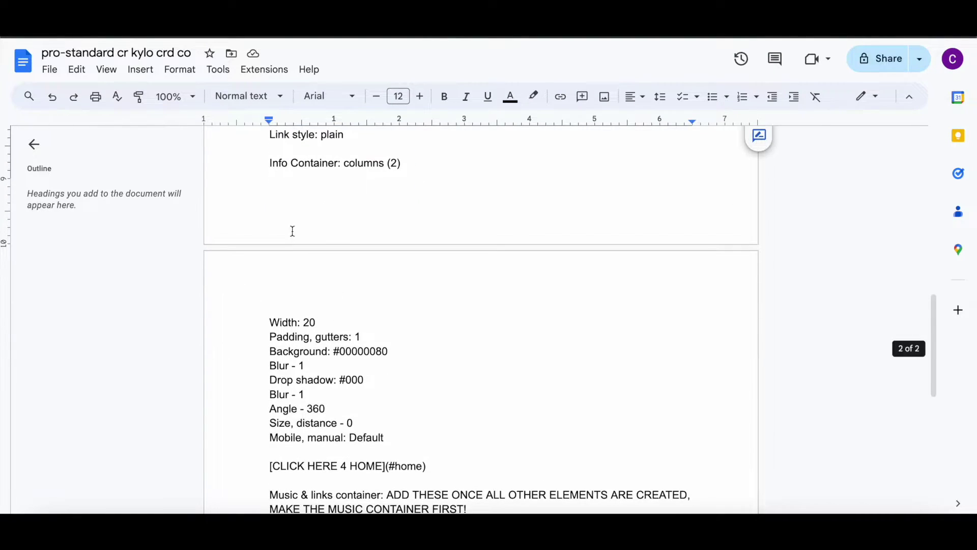
drag(333, 352, 415, 352)
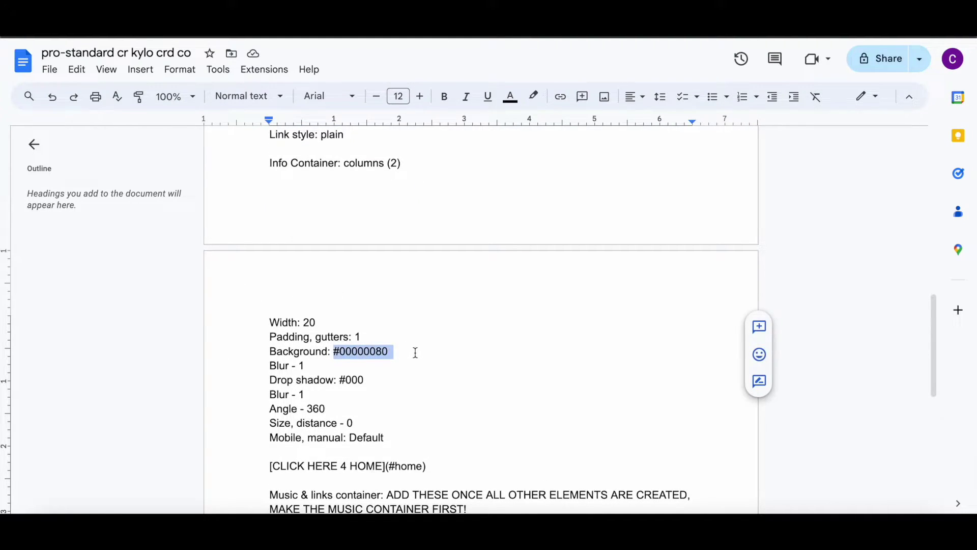
right_click(414, 352)
click(478, 201)
key(alt+Tab)
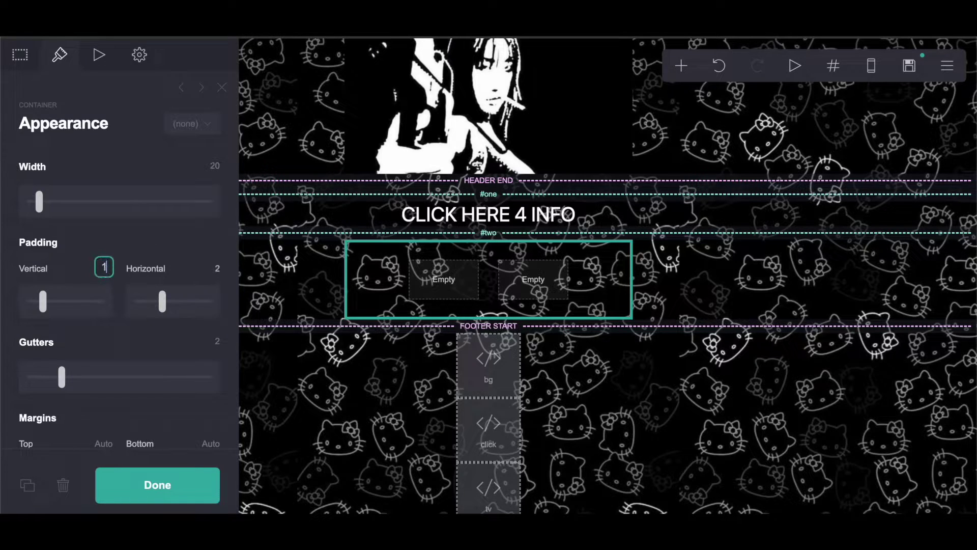
- Set the two-column container's vertical and horizontal padding and its gutters to 1
click(218, 267)
text(1)
click(218, 348)
text(1)
key(Return)
- Give the container a colour background of #00000080 with a background blur of 1
scroll(177, 245, down, 10)
click(119, 285)
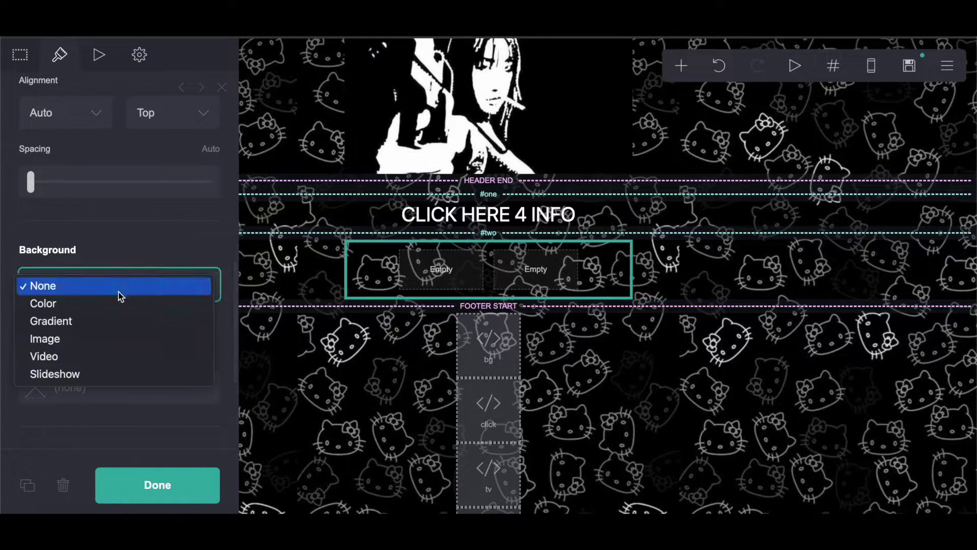
click(116, 308)
click(124, 327)
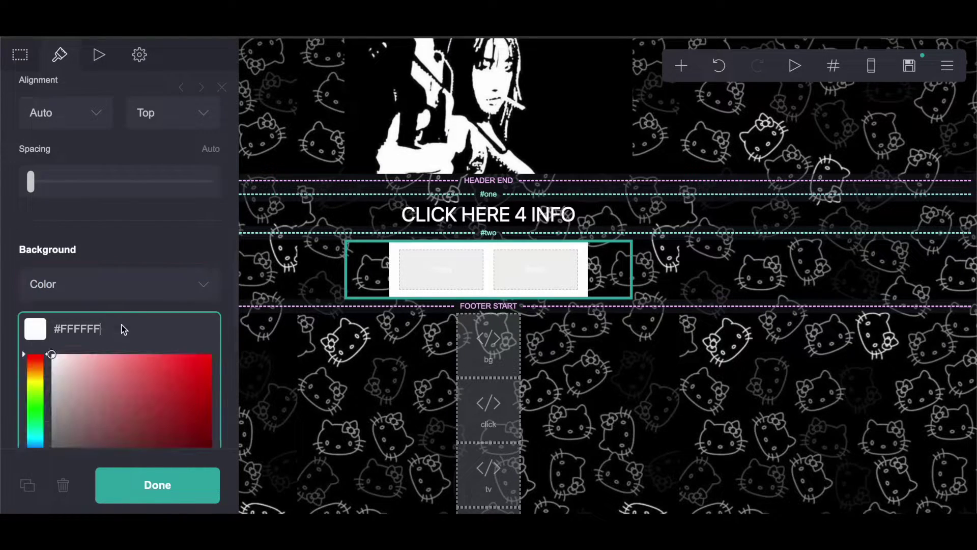
right_click(124, 327)
click(218, 314)
text(0)
click(108, 247)
scroll(109, 247, down, 3)
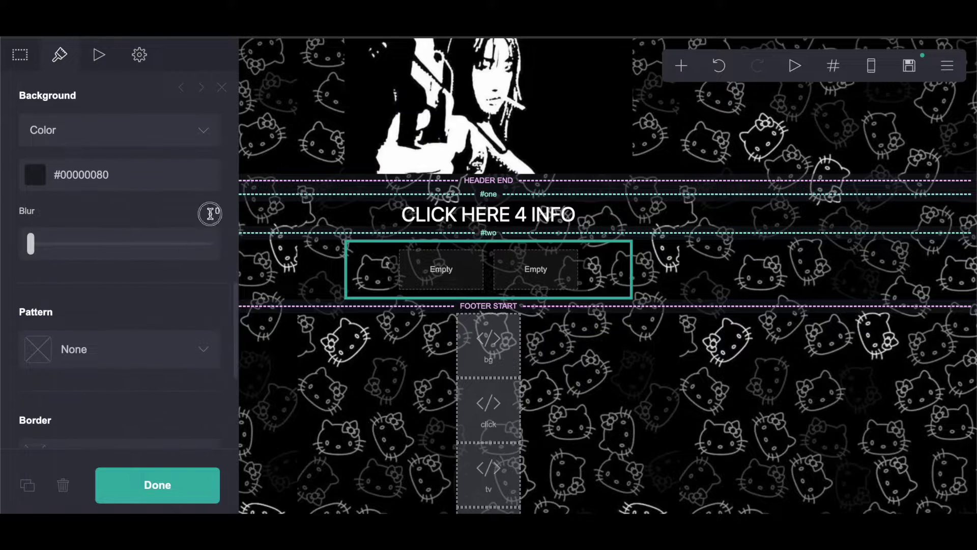
scroll(159, 216, down, 5)
- Add a #000000 drop shadow to the container with angle 360°, blur 1, size 0 and distance 0
click(98, 303)
scroll(105, 307, down, 3)
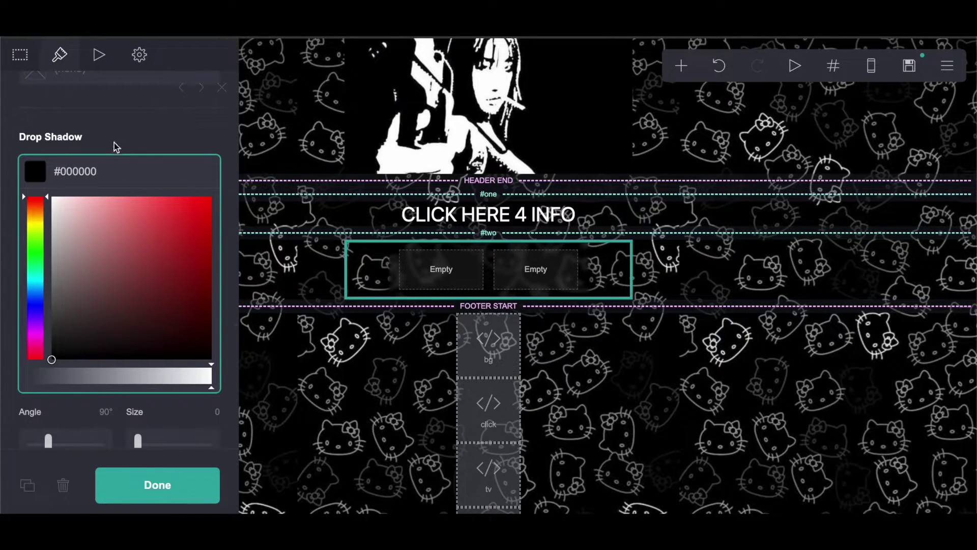
scroll(115, 147, down, 3)
drag(66, 283, 131, 283)
click(214, 270)
text(1)
key(Return)
click(28, 301)
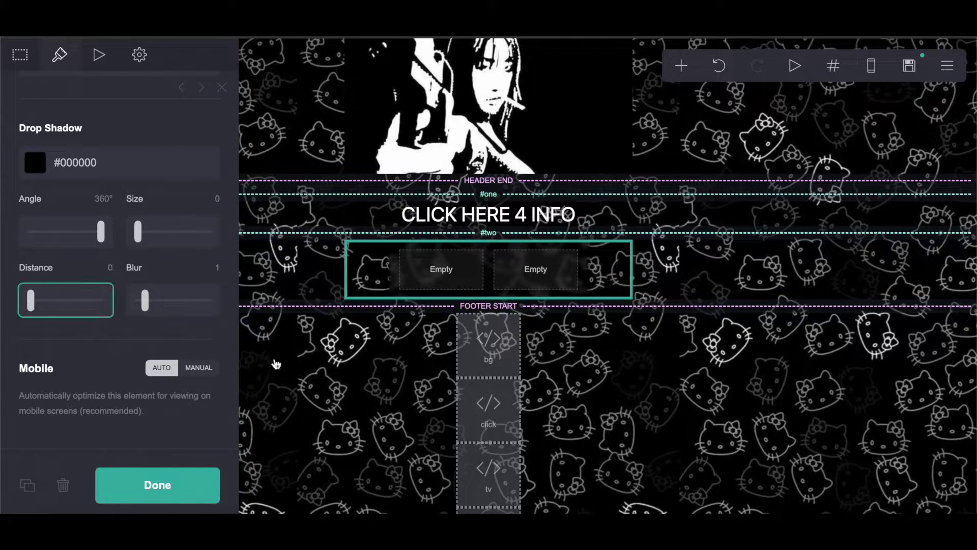
- Switch the container's mobile appearance to manual and choose the Default layout
click(199, 367)
scroll(104, 303, down, 5)
click(68, 273)
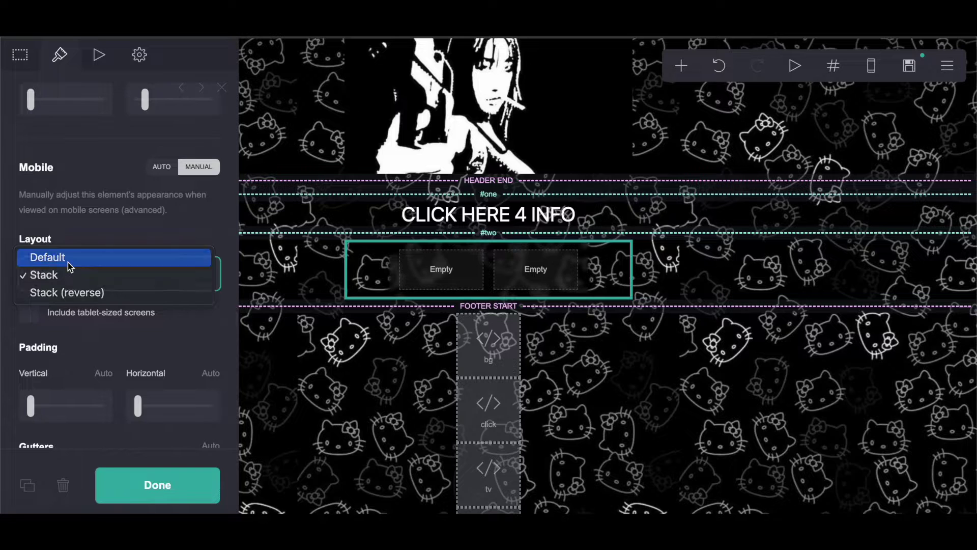
click(68, 258)
key(alt+Tab)
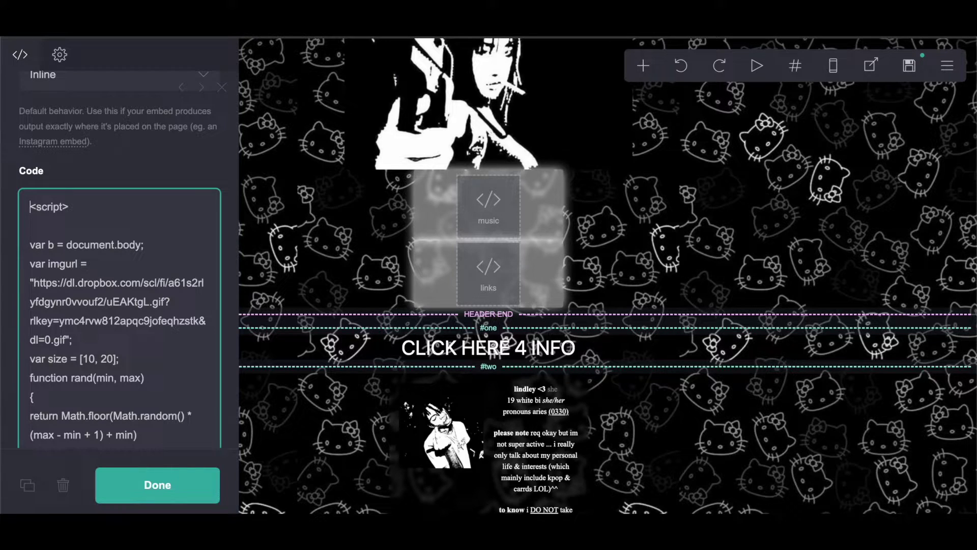
key(alt+Tab)
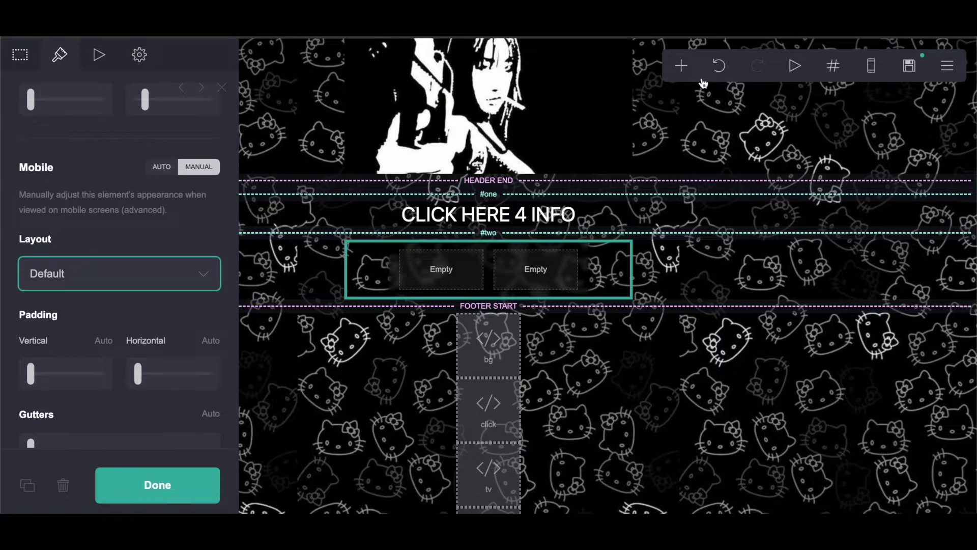
- Add an image element in the container's first column and set its width to 15
click(682, 65)
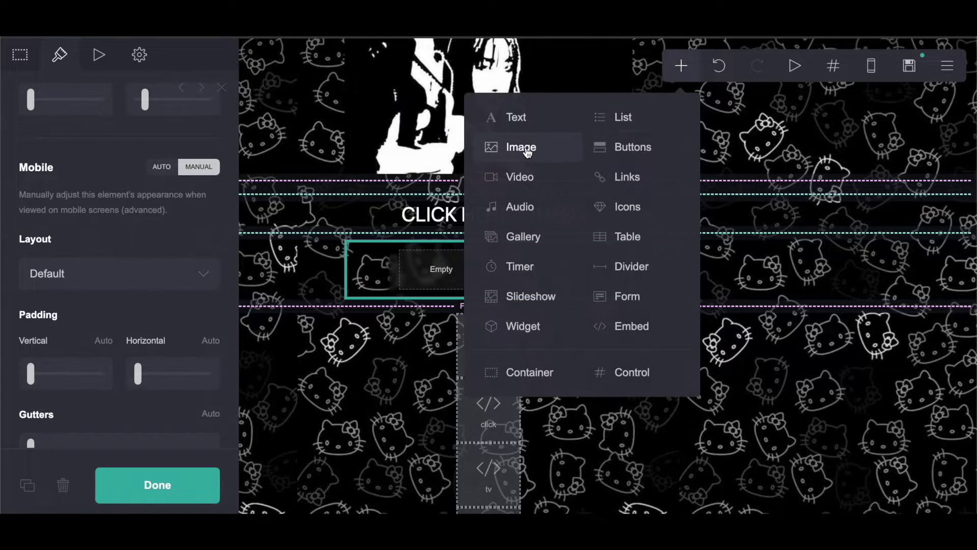
click(512, 147)
click(59, 55)
click(202, 161)
text(15)
click(20, 54)
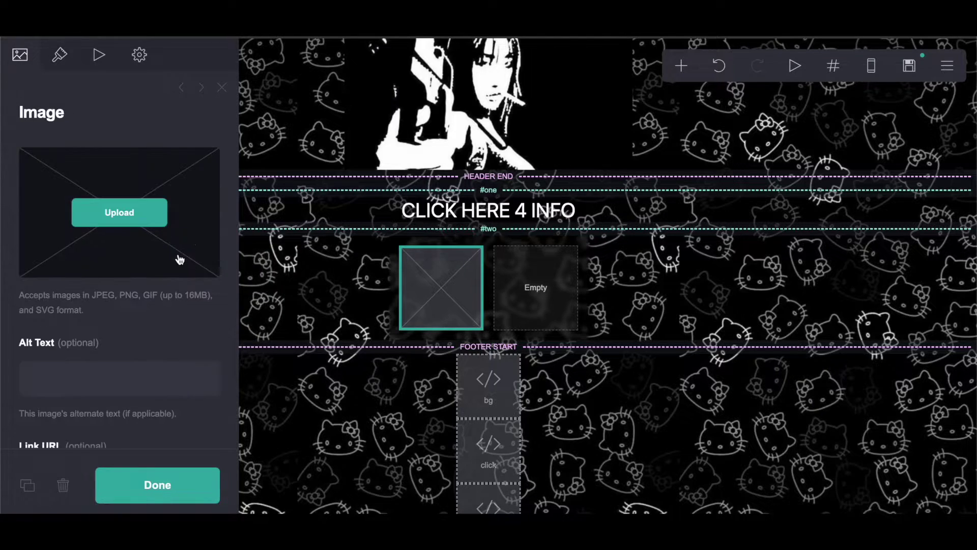
- Upload 3127f92e090...ad90924.jpeg from Downloads into the image element, uncropped
click(179, 257)
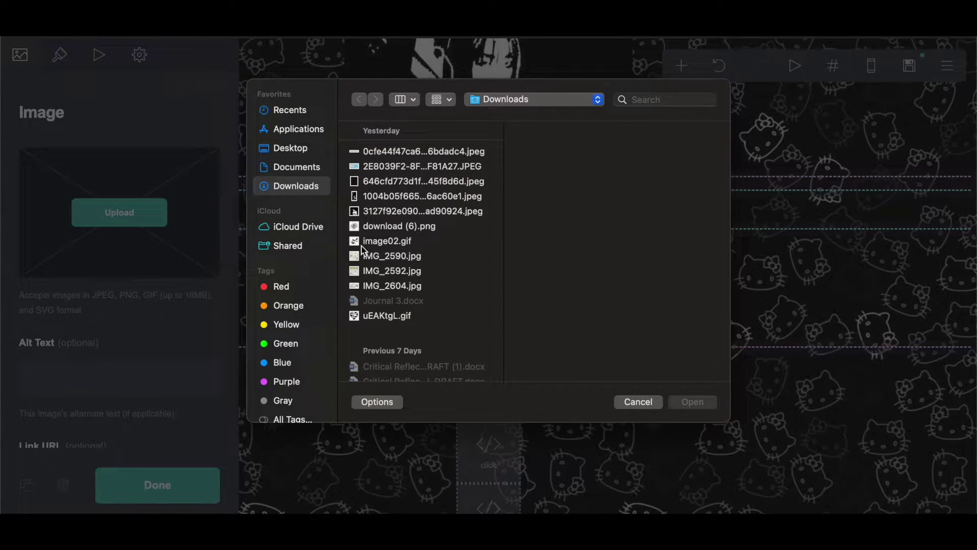
click(375, 206)
click(694, 403)
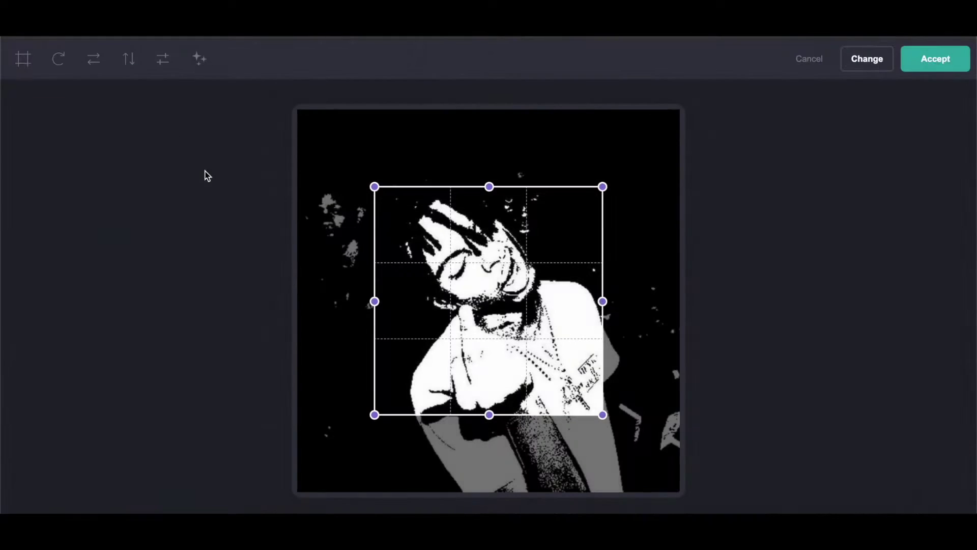
click(26, 73)
click(937, 71)
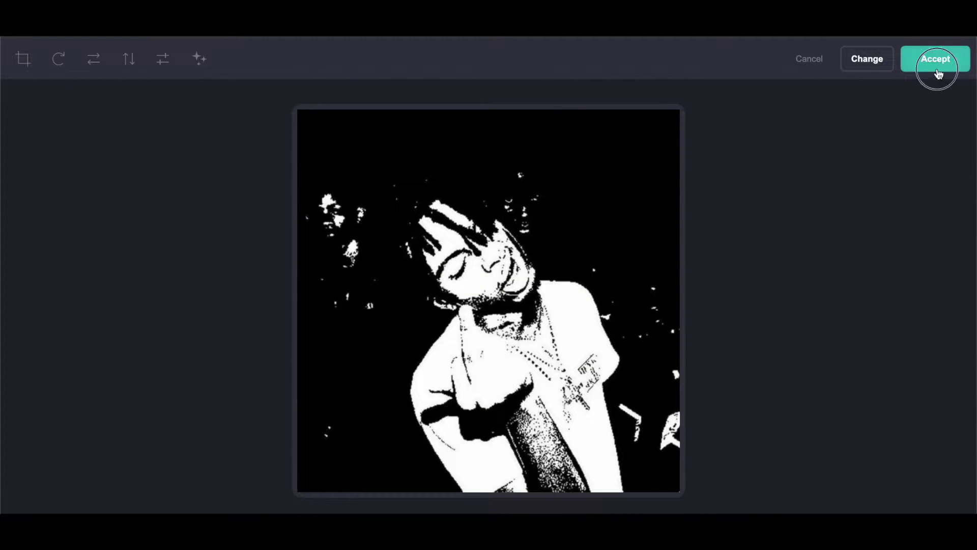
- Add a text element and place it in the container's second column
click(683, 68)
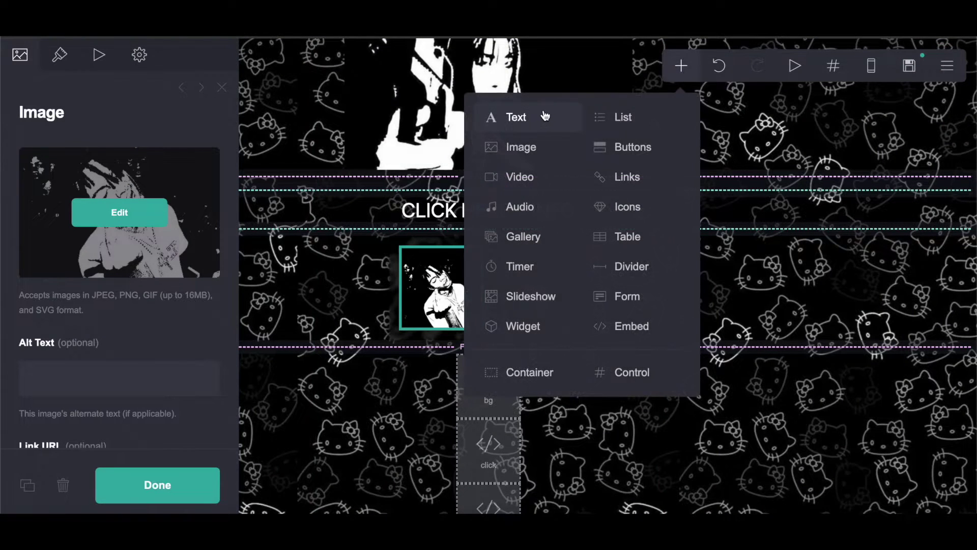
click(524, 116)
drag(440, 280, 531, 275)
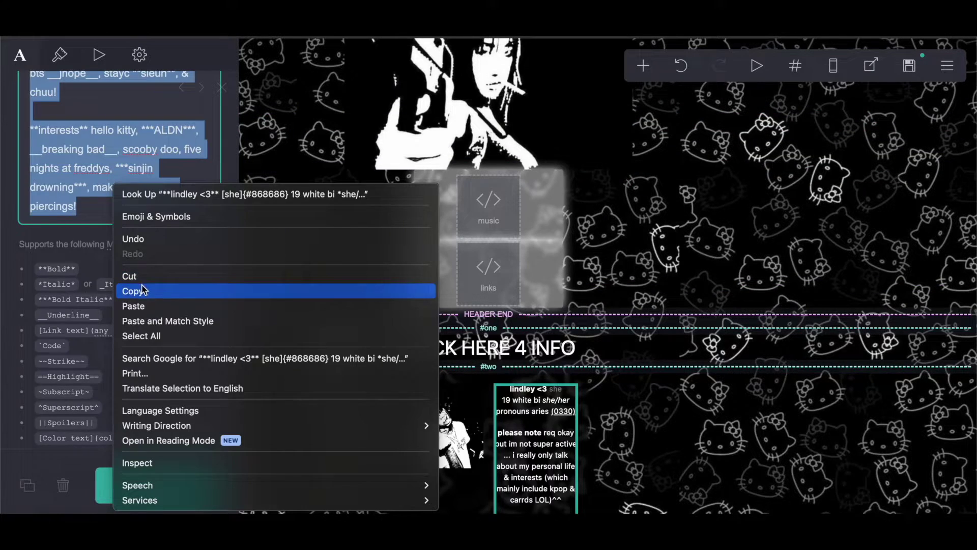
- Copy the info text from the finished Carrd site and paste it over the new text element's placeholder
click(132, 288)
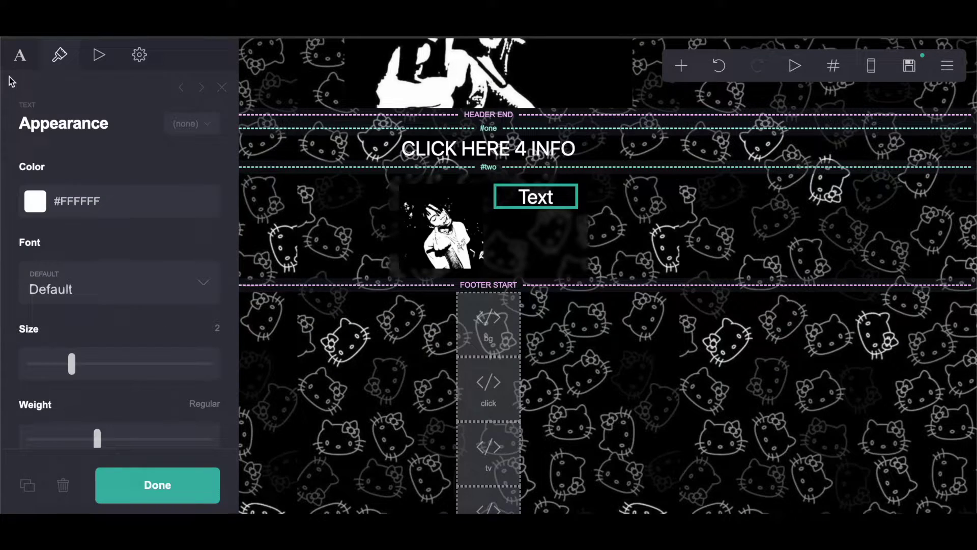
click(20, 56)
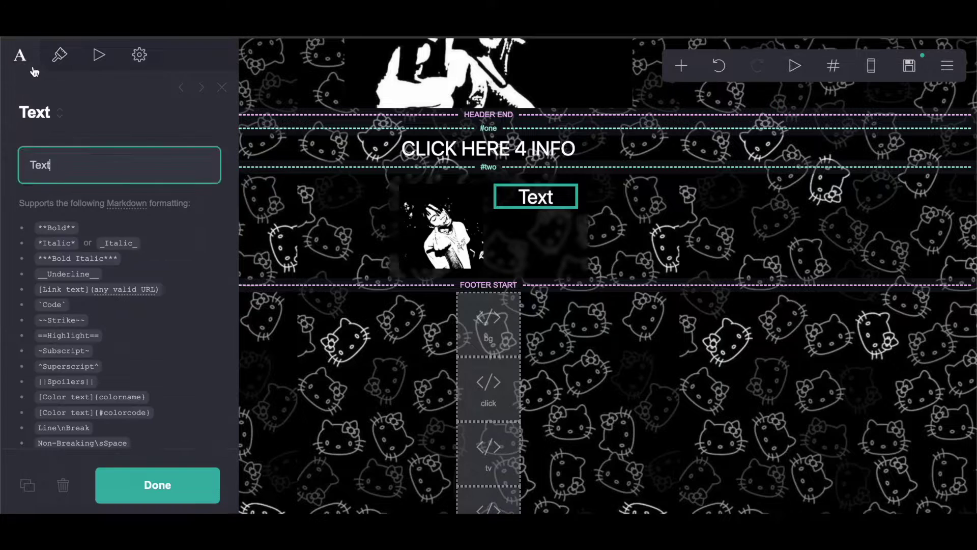
double_click(55, 173)
right_click(55, 172)
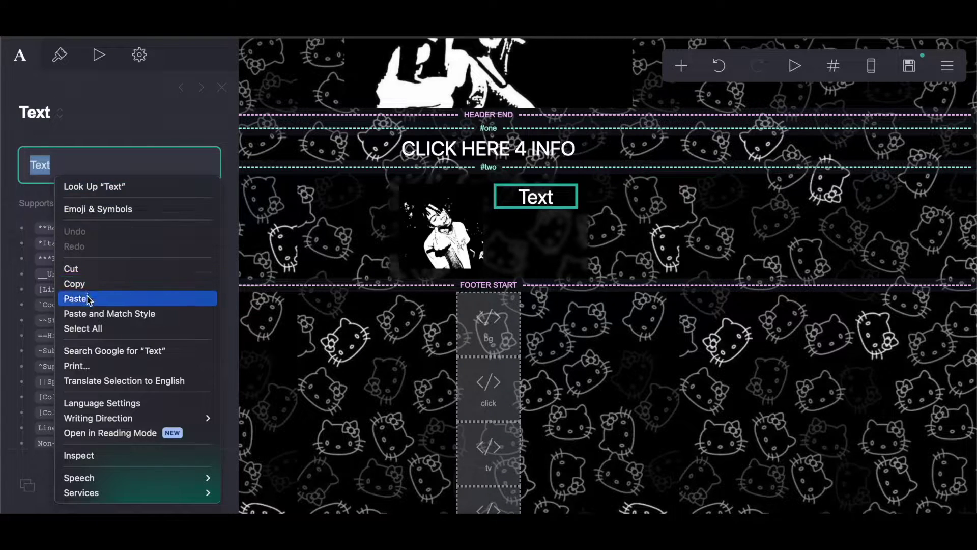
click(84, 298)
- Set the info text's size to 0.75 and its line spacing to 1.5
click(139, 56)
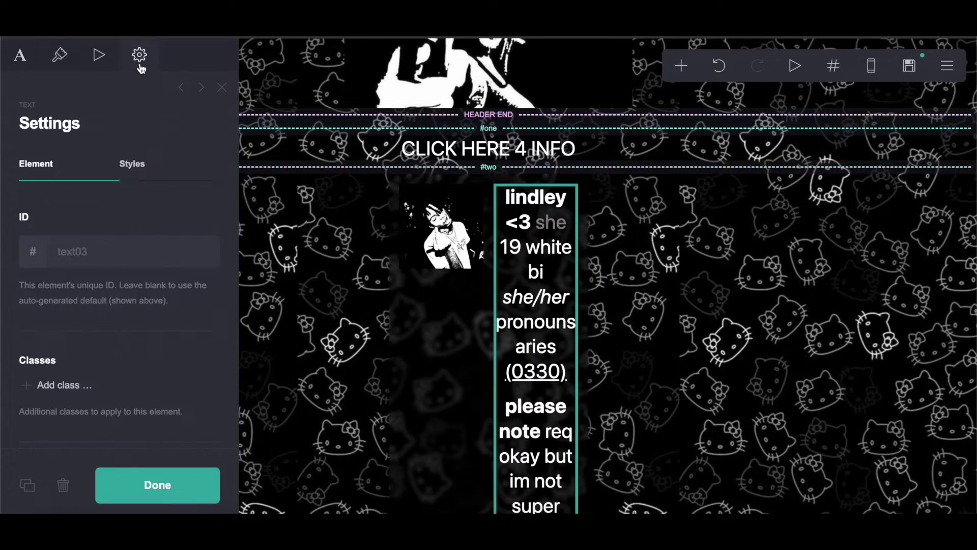
click(62, 62)
scroll(176, 373, down, 4)
click(211, 254)
key(Return)
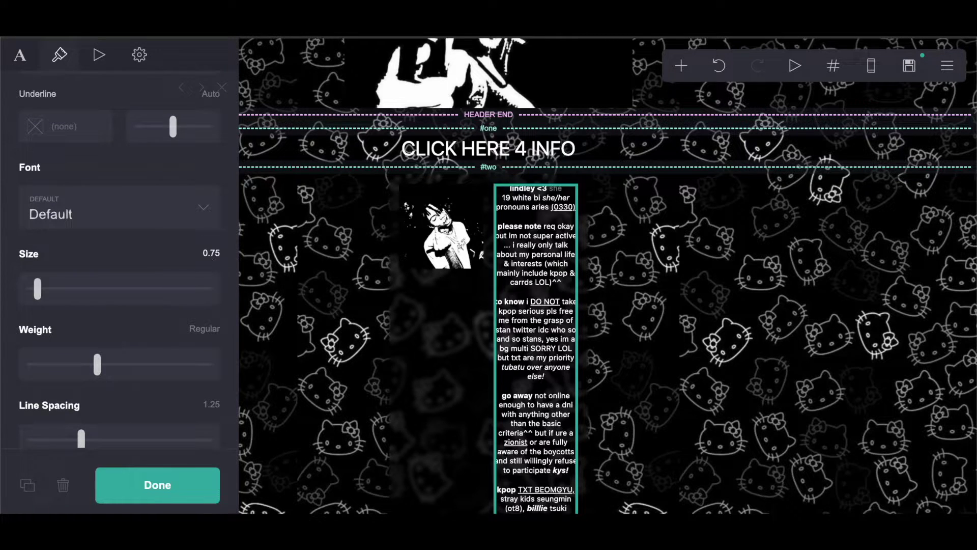
click(208, 406)
text(1.5)
key(Return)
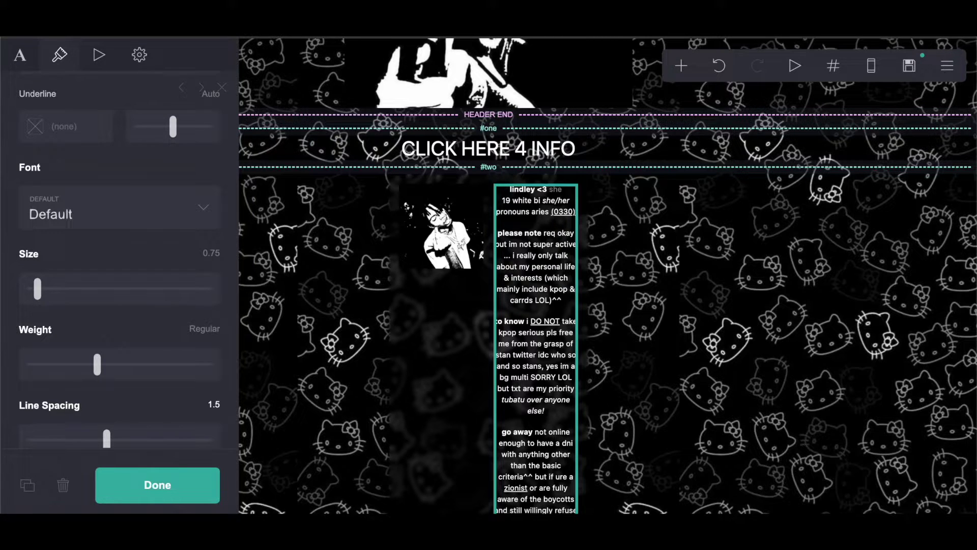
- Add another text element and place it below the info container, above the footer start
scroll(570, 293, down, 5)
scroll(492, 236, up, 4)
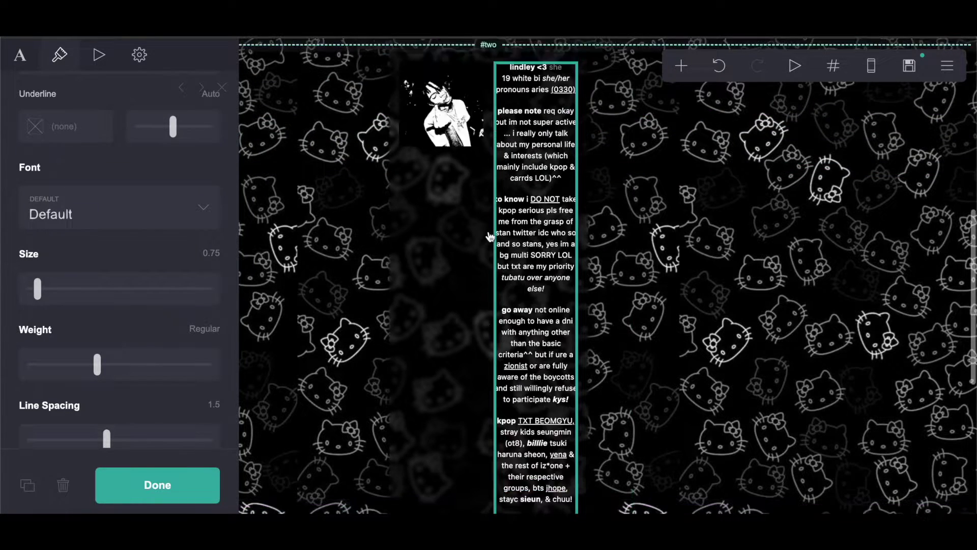
click(480, 137)
click(682, 66)
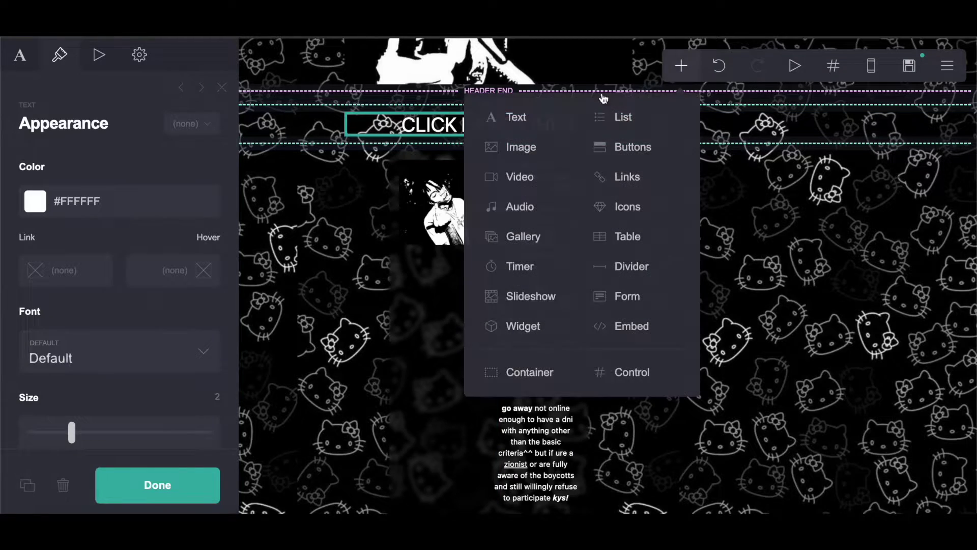
click(526, 115)
drag(543, 281, 532, 224)
click(139, 55)
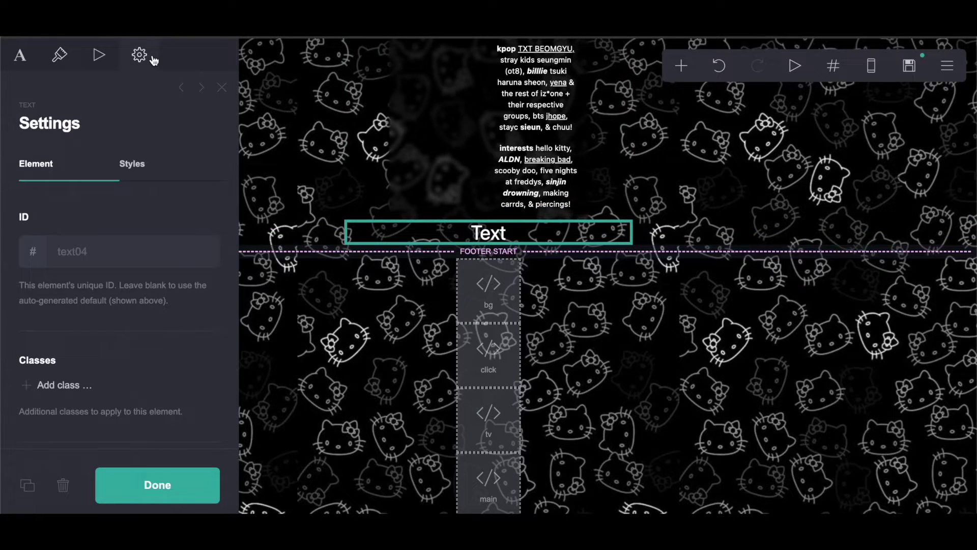
click(58, 60)
- Copy [CLICK HERE 4 HOME](#home) from the Google Docs notes and paste it over the new text element's placeholder in Carrd
click(20, 55)
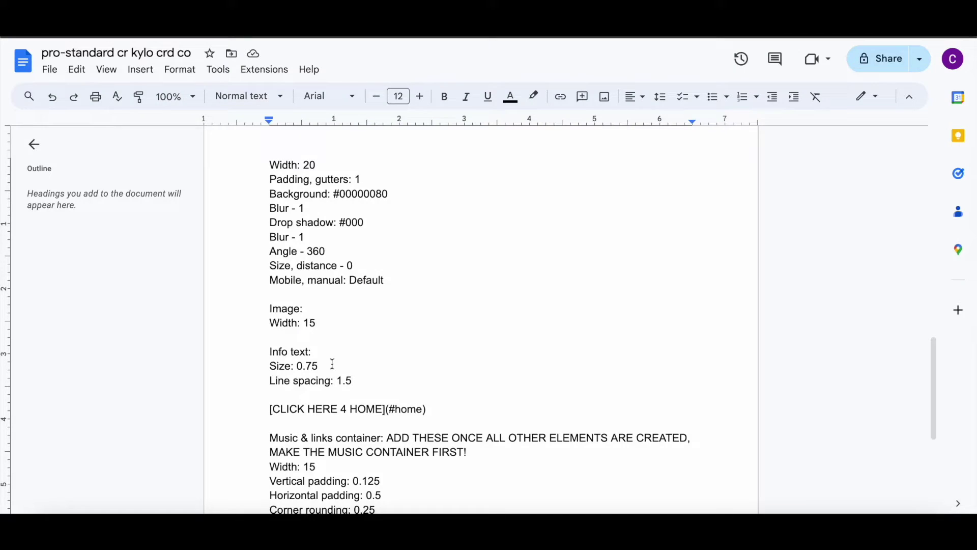
scroll(333, 364, down, 3)
scroll(332, 364, down, 1)
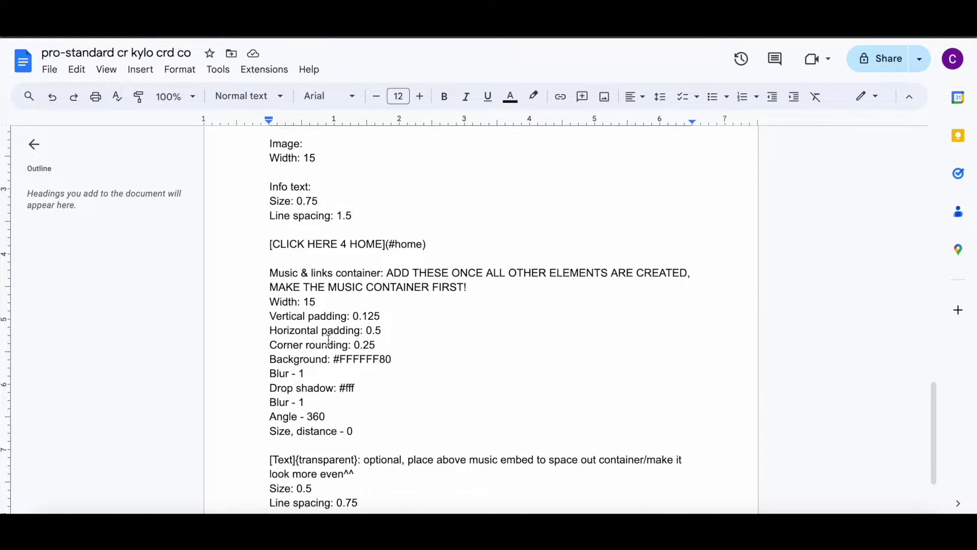
drag(268, 243, 438, 243)
key(ctrl+c)
right_click(472, 245)
click(524, 199)
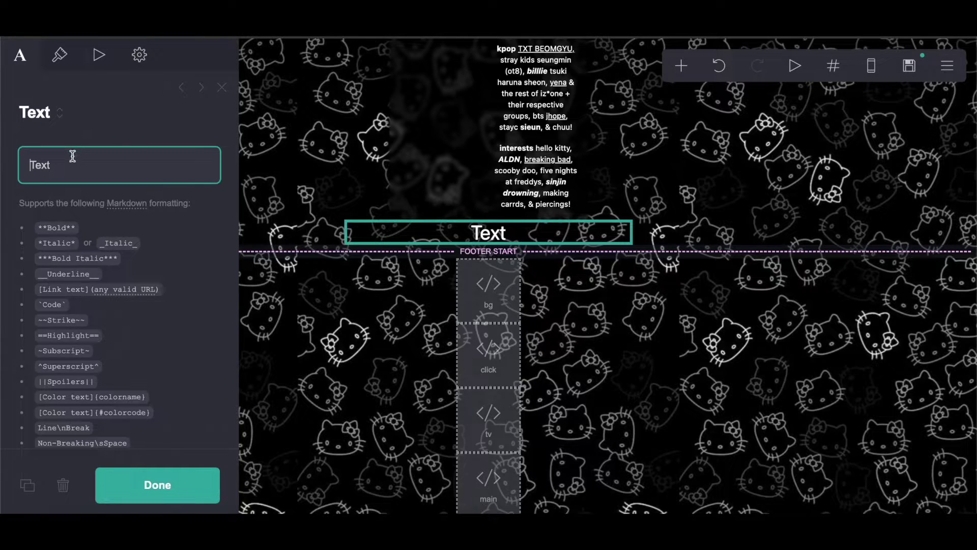
double_click(44, 163)
right_click(81, 165)
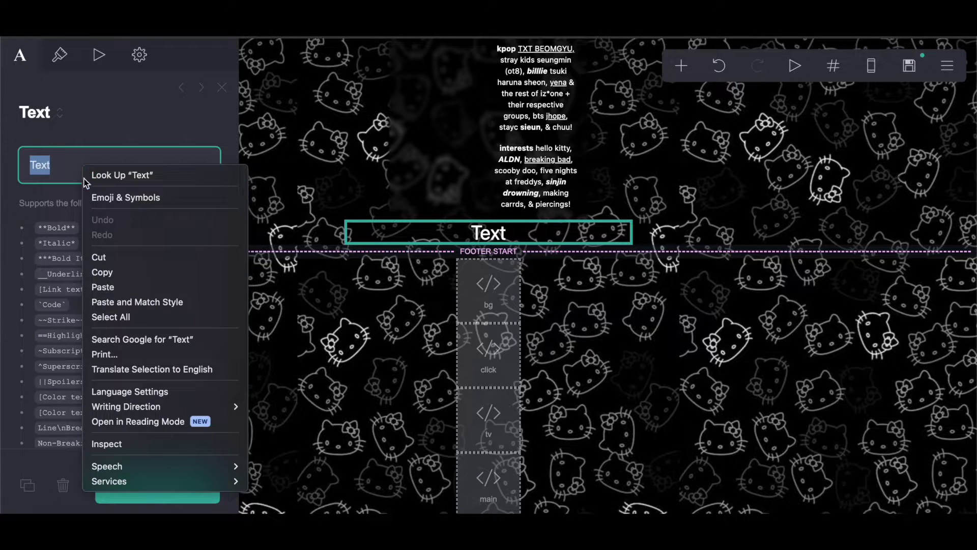
click(104, 287)
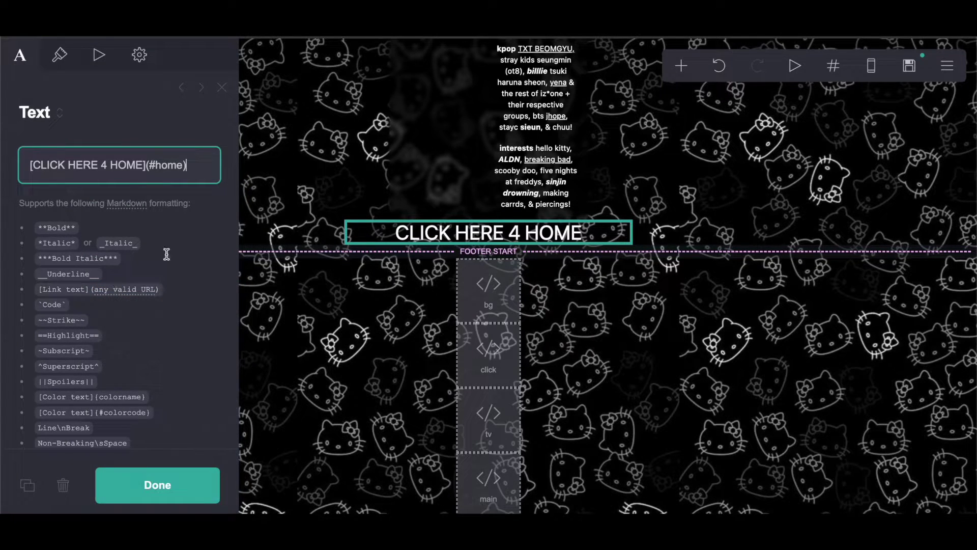
- Add a single-column container, move it between the large header image and the header end, and consult the Google Docs notes for its settings
click(681, 66)
click(528, 371)
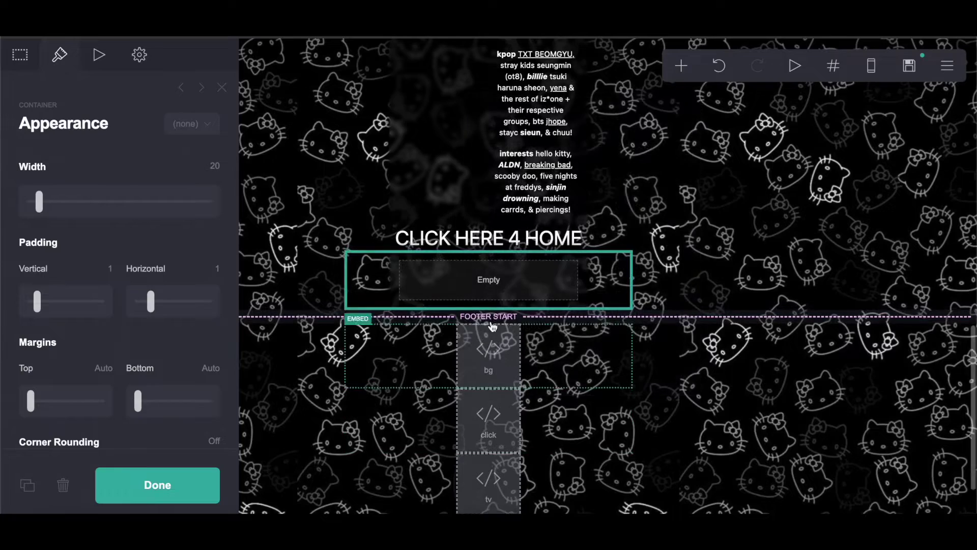
drag(478, 298, 547, 299)
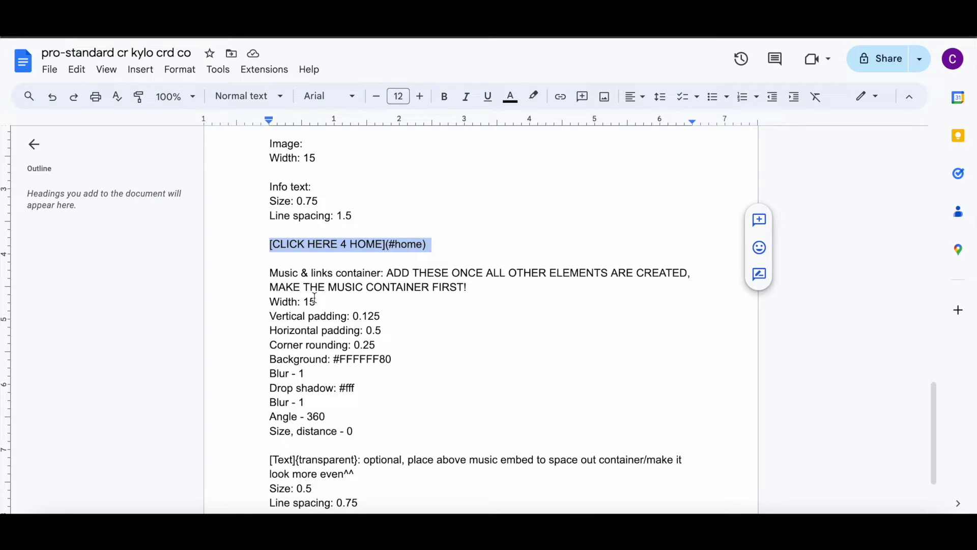
click(315, 300)
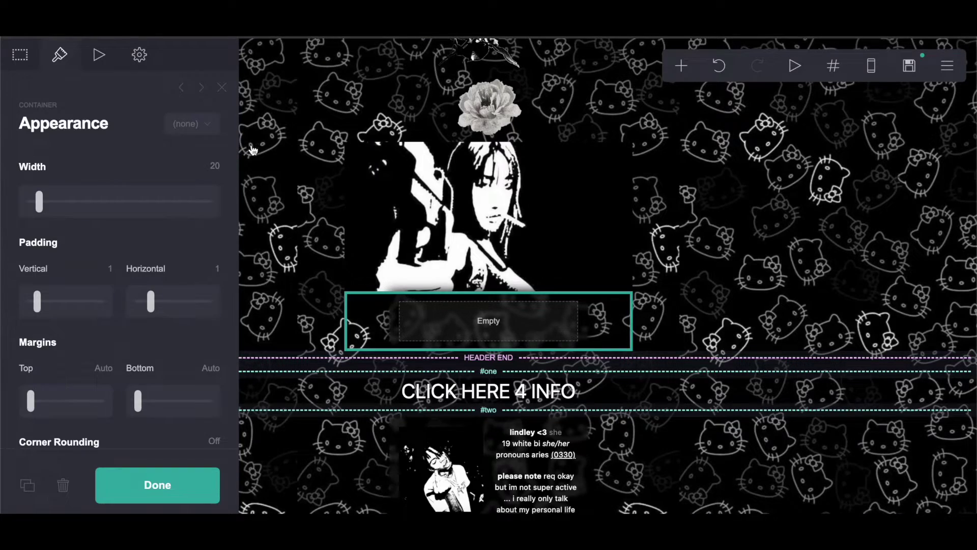
- Set the new header container's width to 15, horizontal padding to 0.5 and vertical padding to 0.125
click(214, 165)
text(15)
key(Return)
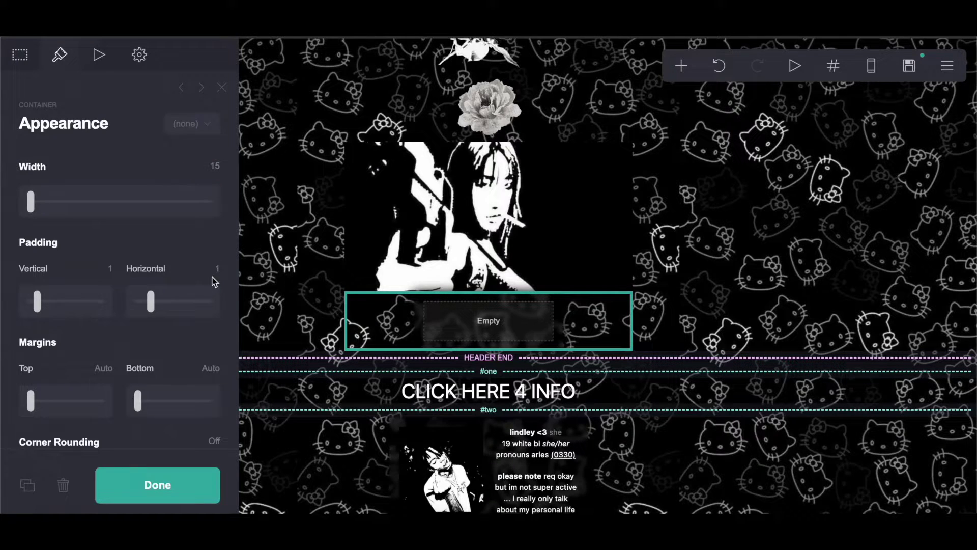
click(218, 269)
text(0.5)
key(Return)
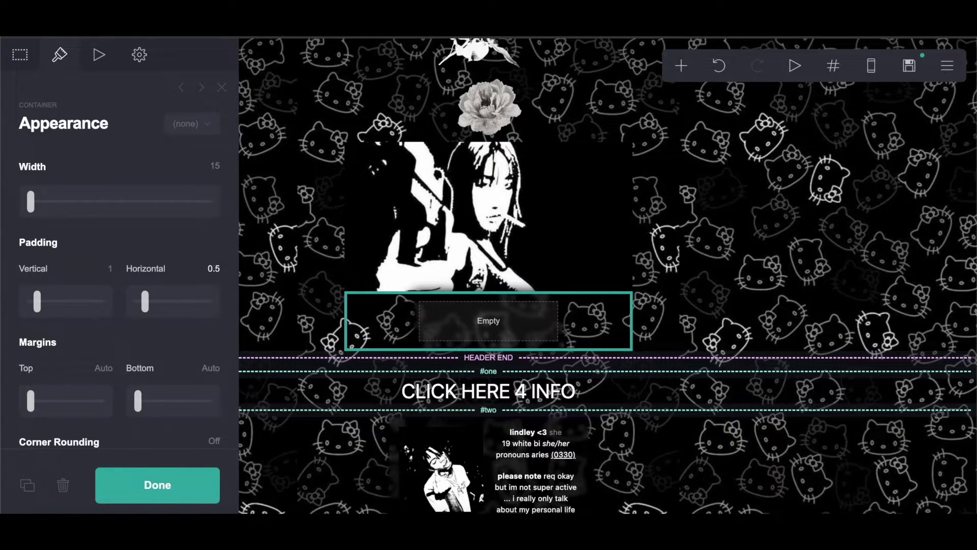
click(111, 269)
text(0.125)
key(Return)
scroll(115, 271, down, 2)
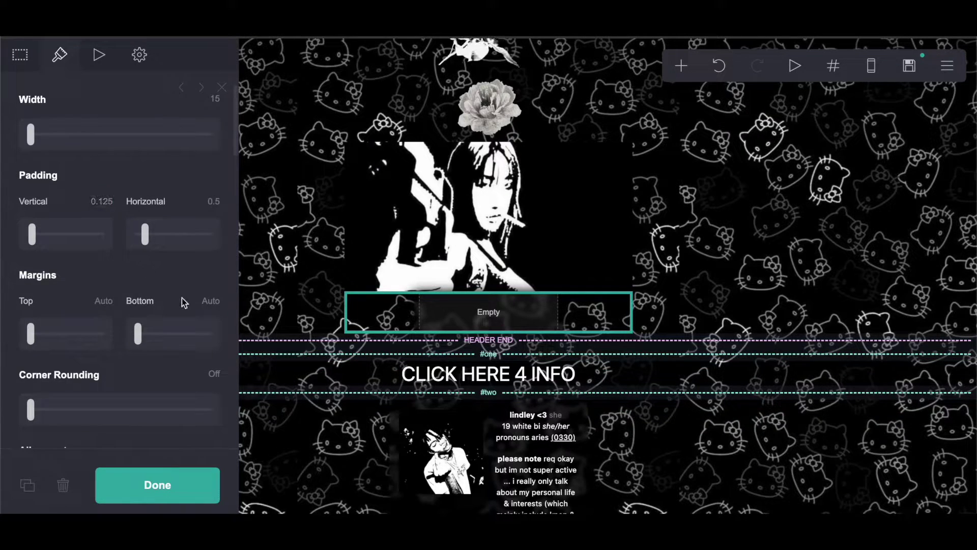
- Set the header container's corner rounding to 0.25 and its background colour to #FFFFFF80, following the Google Docs notes
scroll(183, 302, down, 3)
click(214, 212)
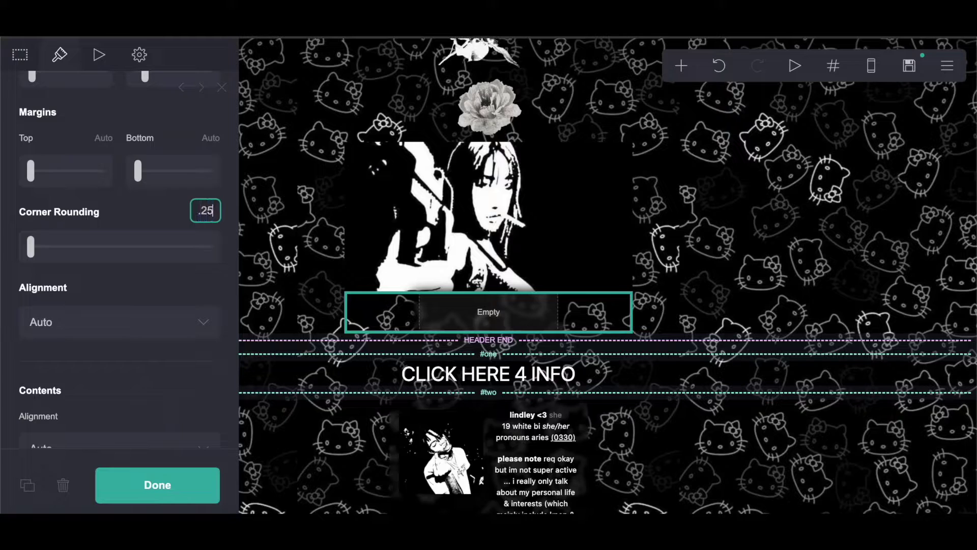
key(alt+Tab)
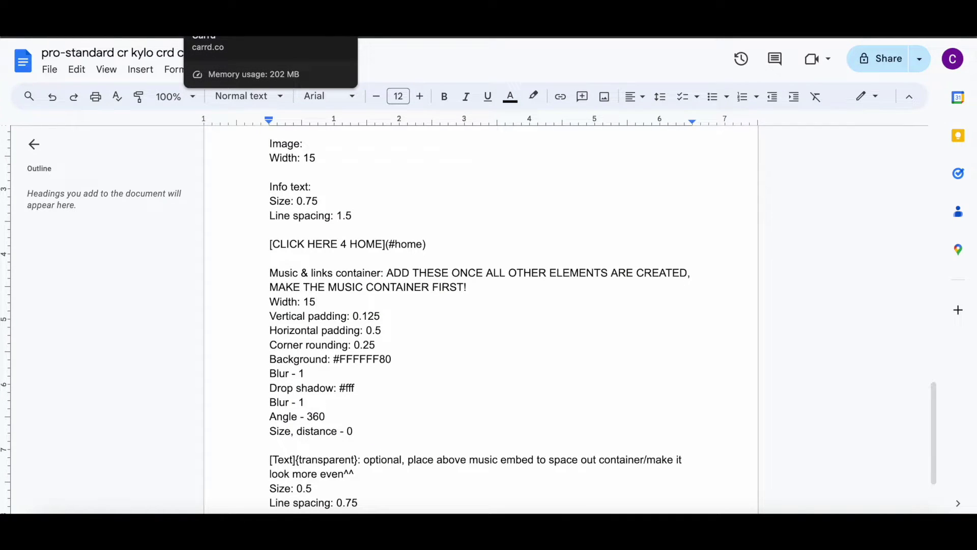
key(alt+Tab)
scroll(103, 241, down, 10)
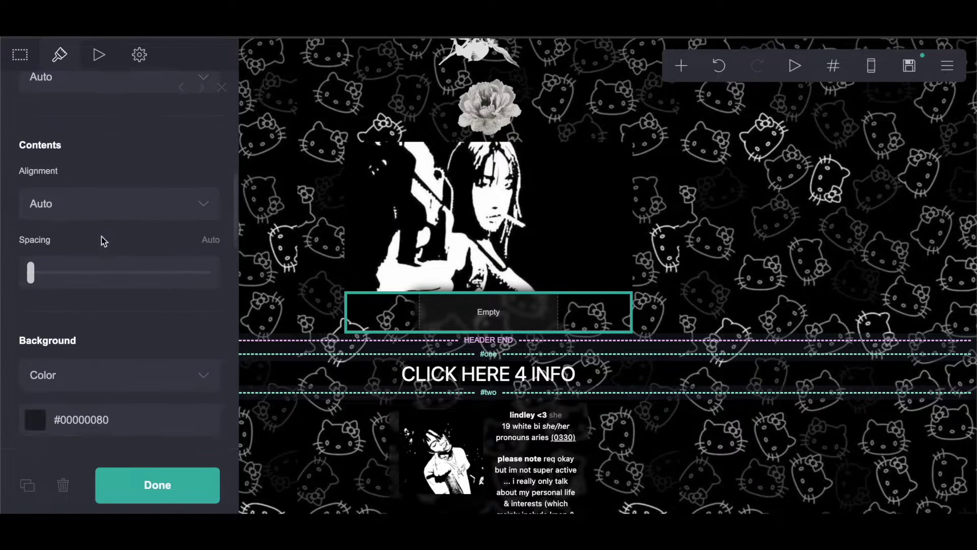
click(101, 238)
text(#FFFFFF80)
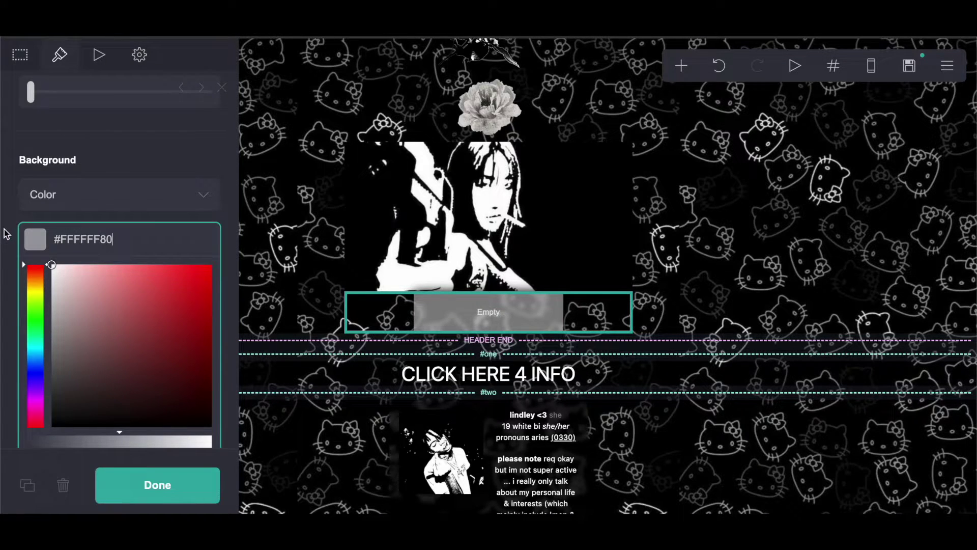
- Set the header container's drop shadow colour to white, #FFFFFF
click(118, 168)
scroll(118, 168, down, 10)
click(119, 178)
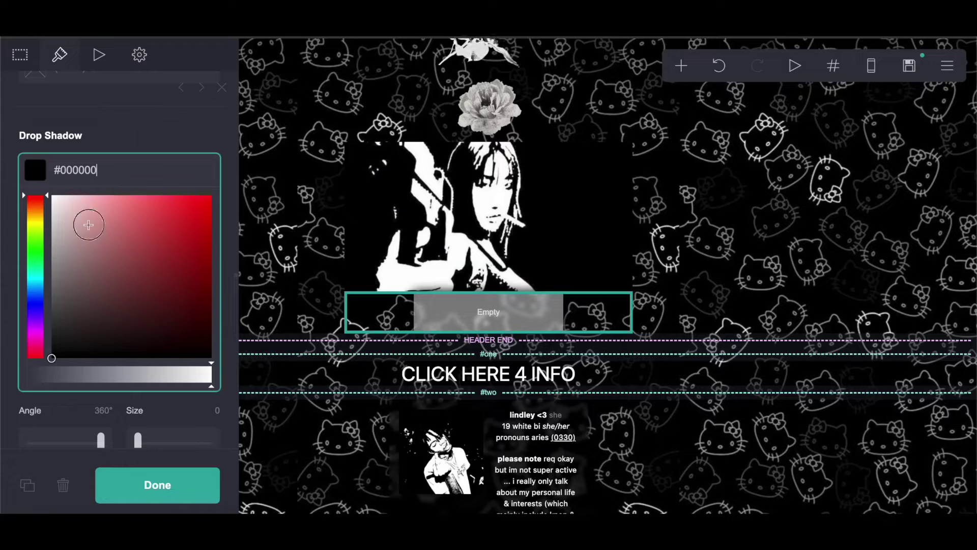
drag(97, 227, 21, 159)
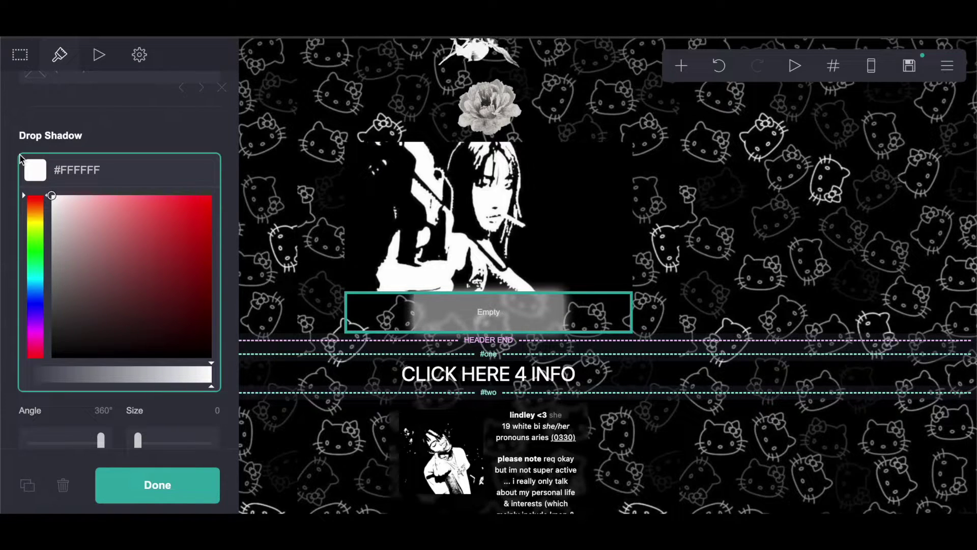
- Add a code embed inside the header container and label it music
click(675, 71)
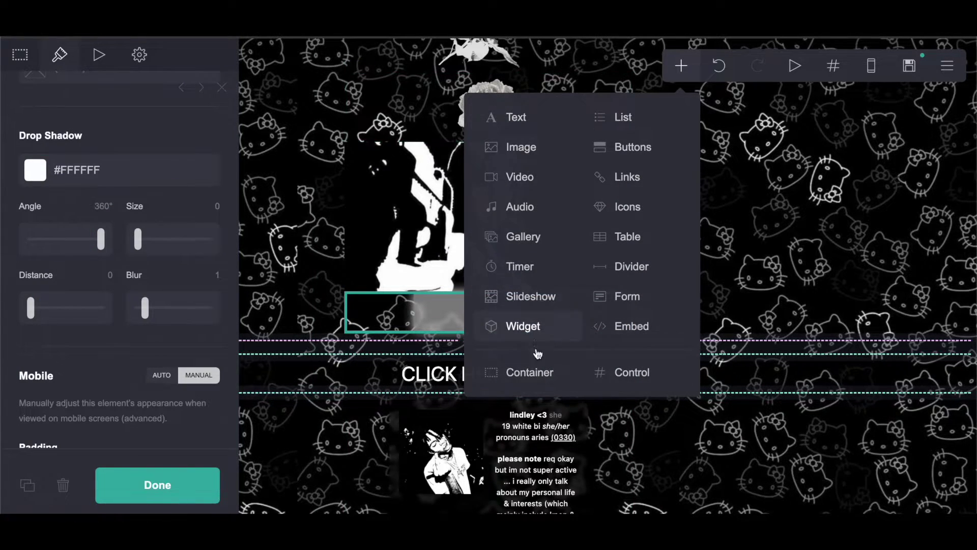
click(603, 338)
click(99, 328)
text(m)
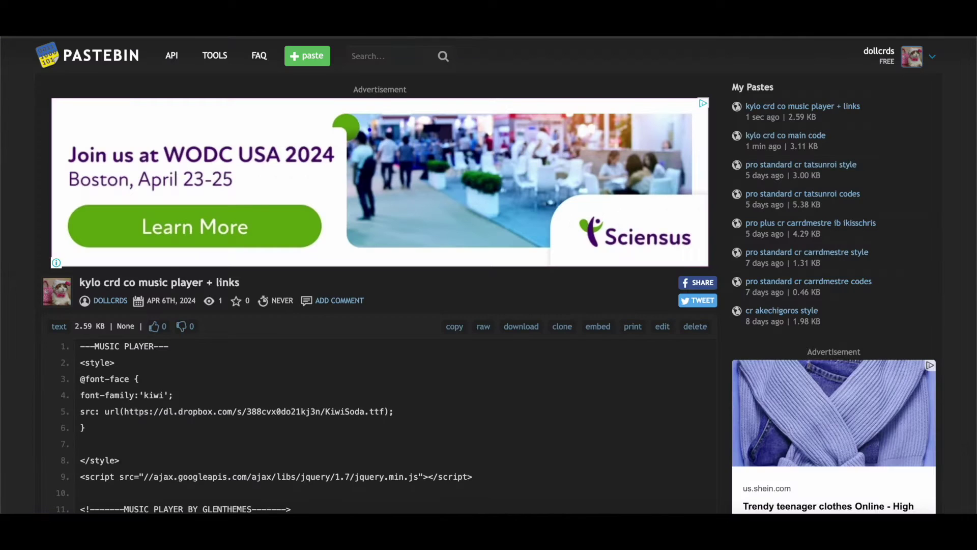
- Copy the MUSIC PLAYER code block from the Pastebin page and paste it as the music embed's code in Carrd
scroll(350, 290, down, 4)
drag(80, 186, 193, 333)
right_click(193, 332)
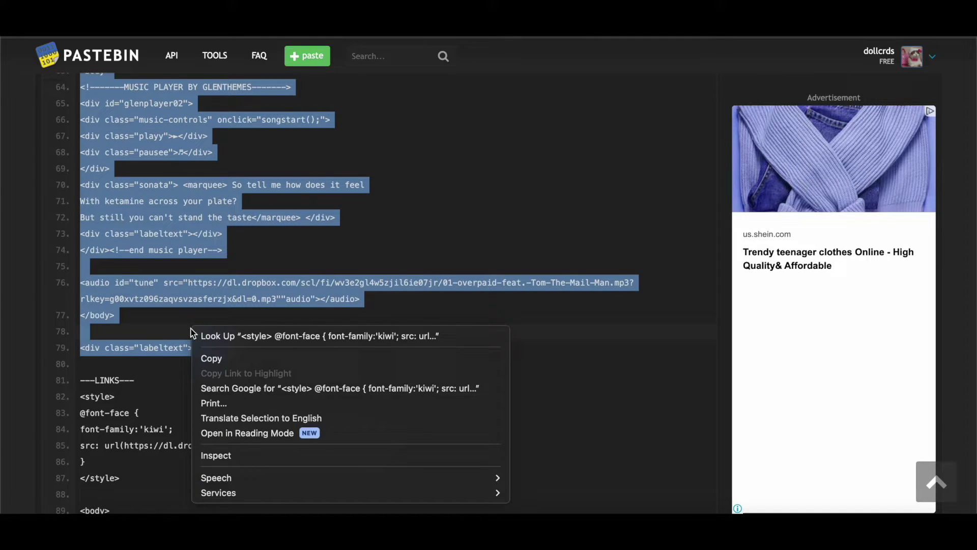
click(212, 358)
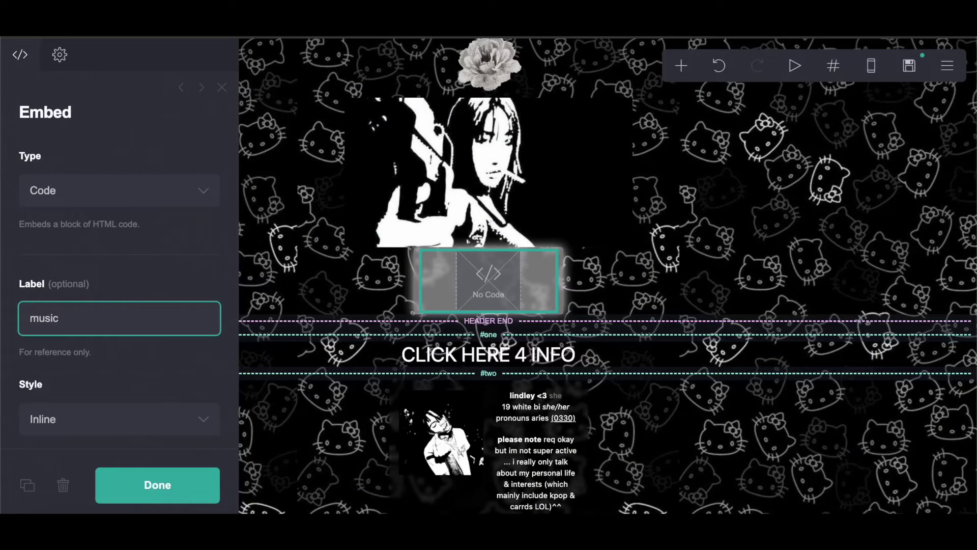
scroll(101, 305, down, 5)
right_click(76, 262)
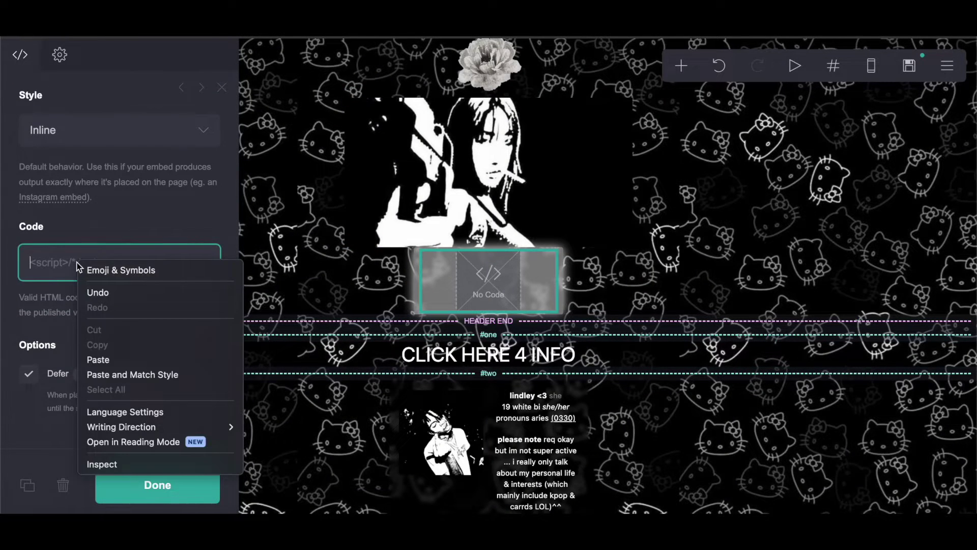
click(104, 365)
- Add a second container directly below the music container and place a code embed labelled links inside it
click(395, 292)
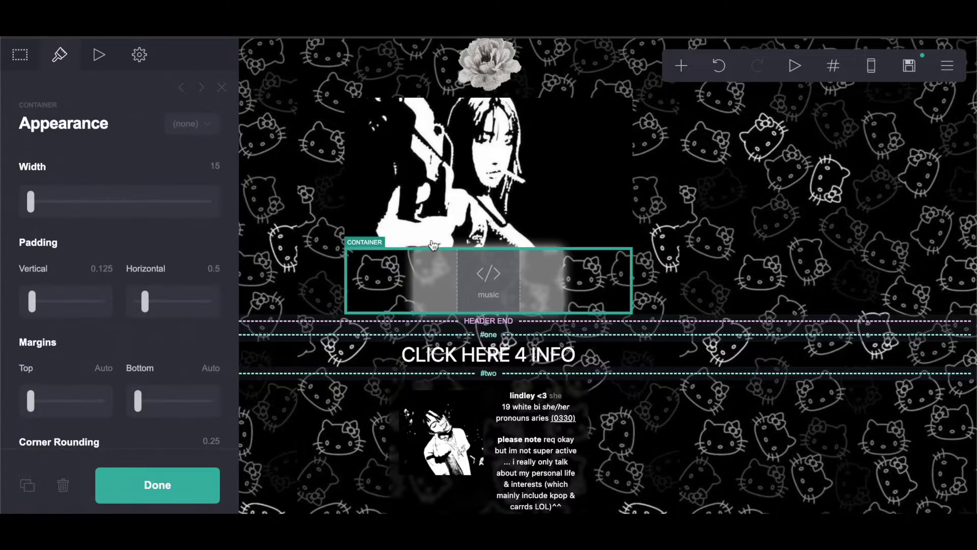
click(681, 65)
click(533, 369)
click(681, 65)
click(631, 327)
drag(92, 320, 3, 312)
text(links)
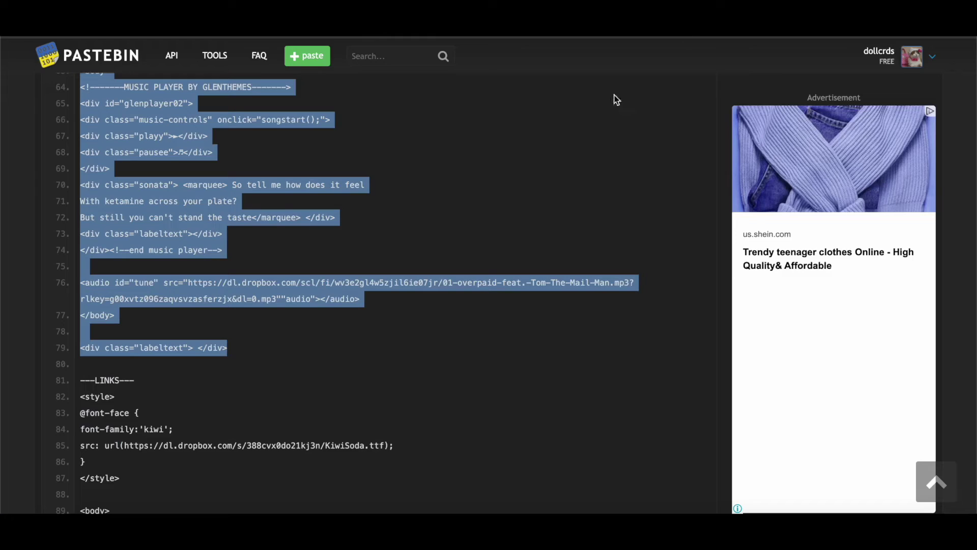
- Copy the LINKS code block from the Pastebin page and paste it as the links embed's code in Carrd
scroll(251, 414, down, 5)
click(81, 93)
drag(81, 93, 144, 361)
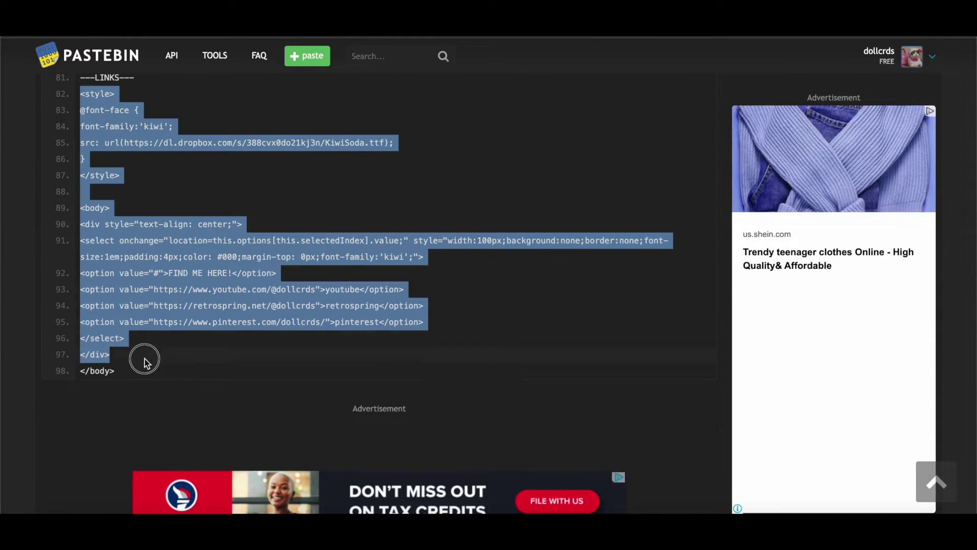
right_click(144, 370)
click(161, 373)
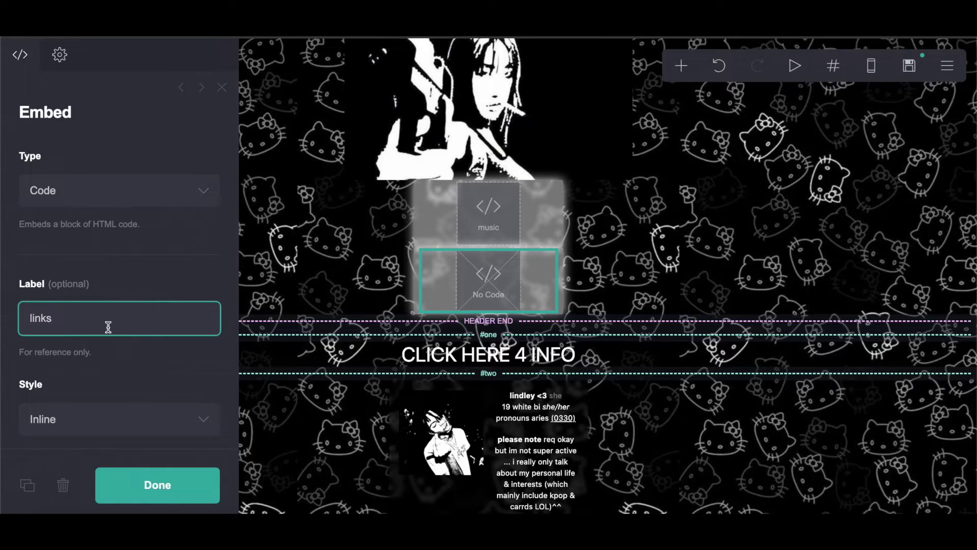
scroll(108, 326, down, 4)
click(67, 358)
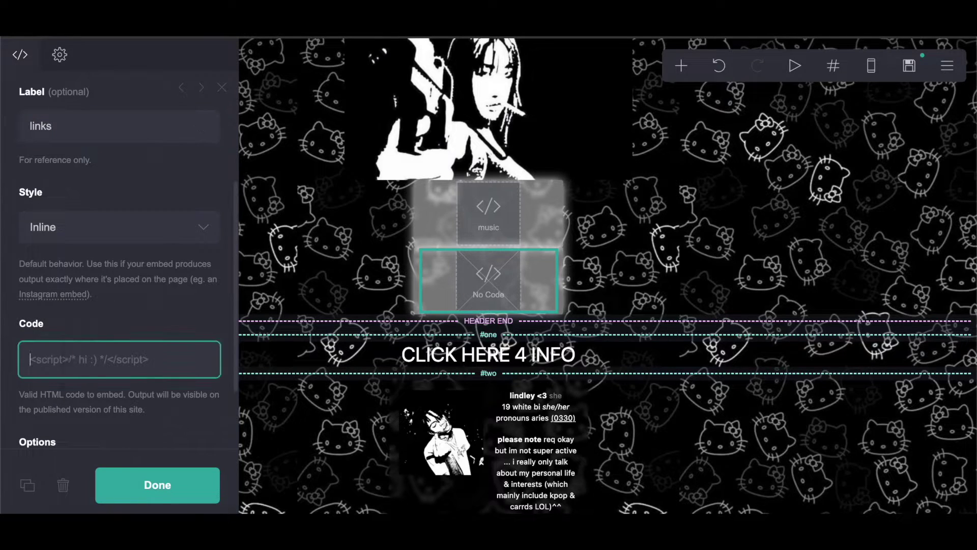
right_click(67, 357)
click(88, 404)
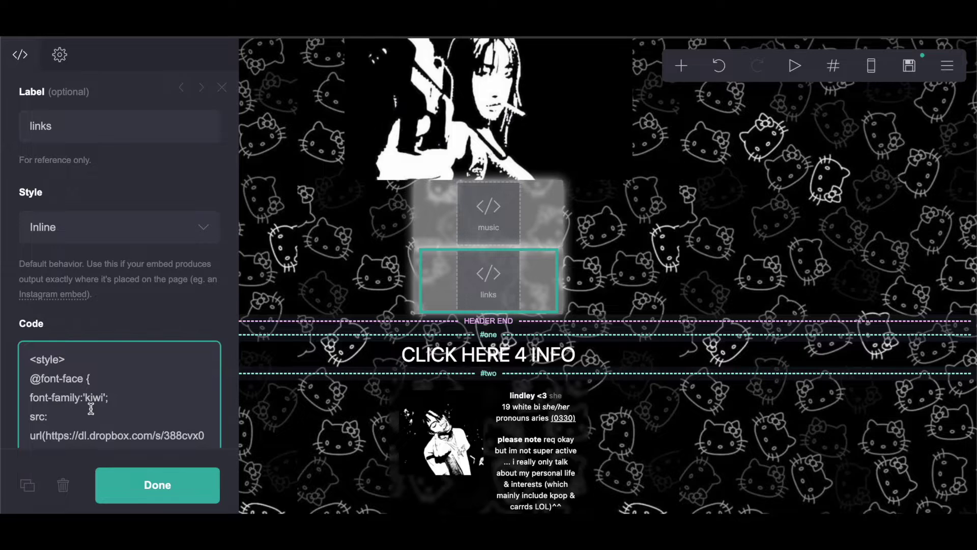
- Add a text element and move it above the music embed inside the music container
click(682, 65)
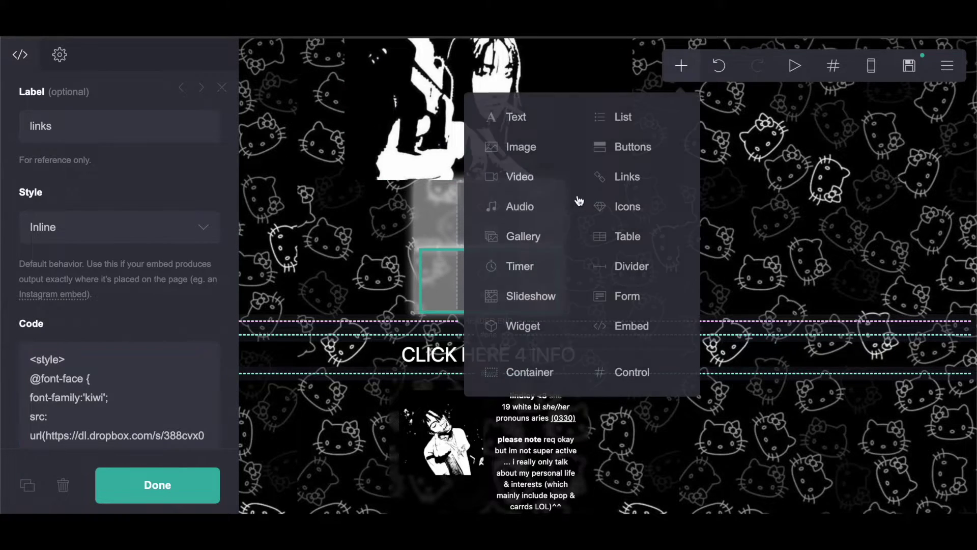
click(526, 118)
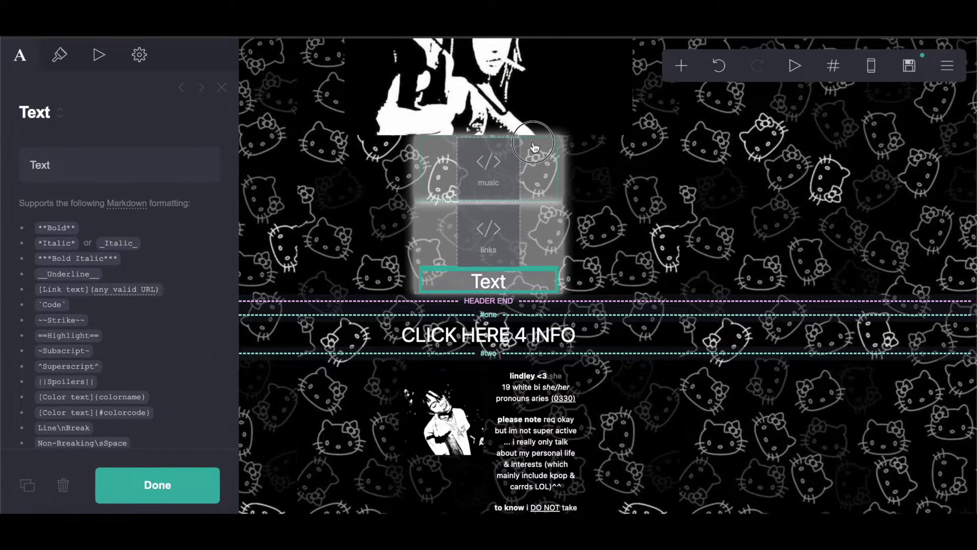
drag(489, 281, 496, 148)
key(Escape)
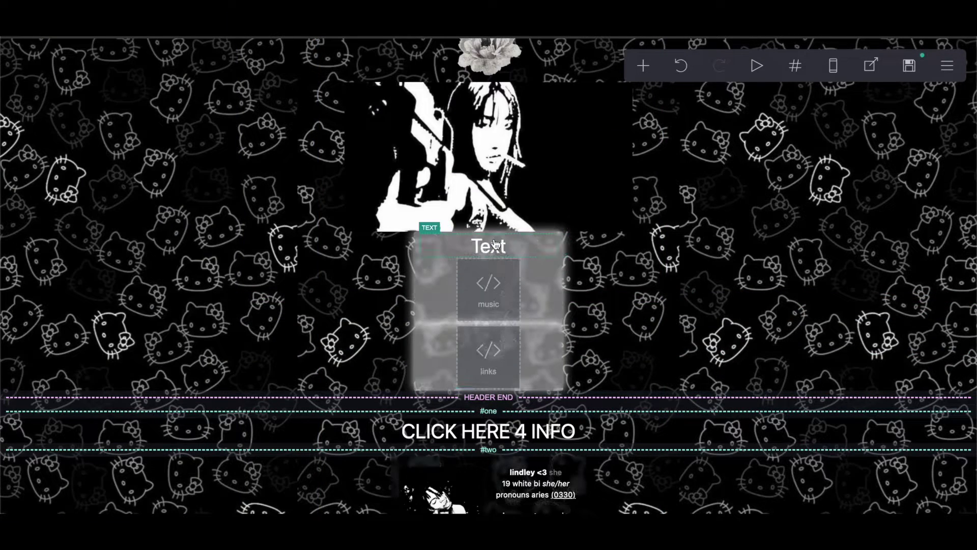
- Copy [Text]{transparent} from the Google Docs notes and paste it over the placeholder of the text above the music embed in Carrd
key(ctrl+Tab)
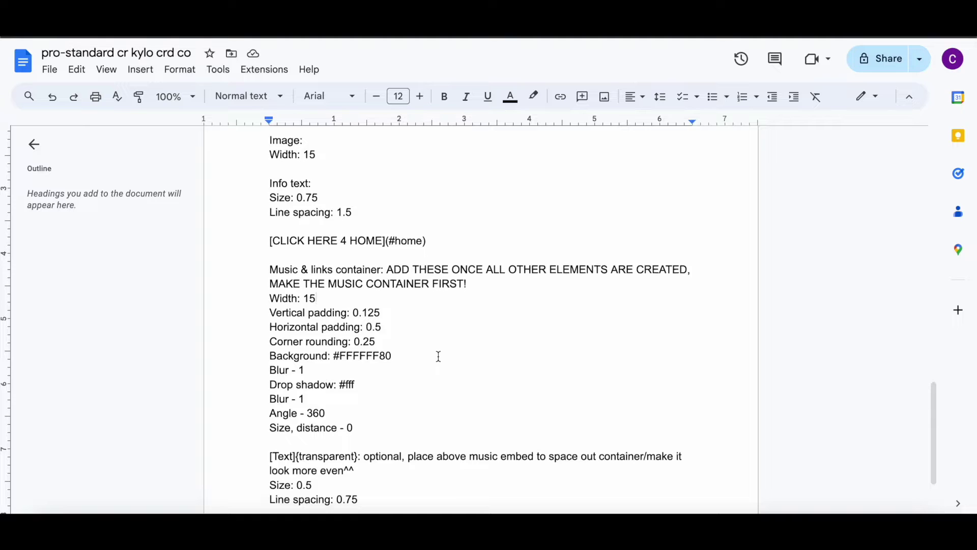
scroll(438, 356, down, 3)
click(261, 332)
drag(261, 331, 357, 331)
right_click(320, 330)
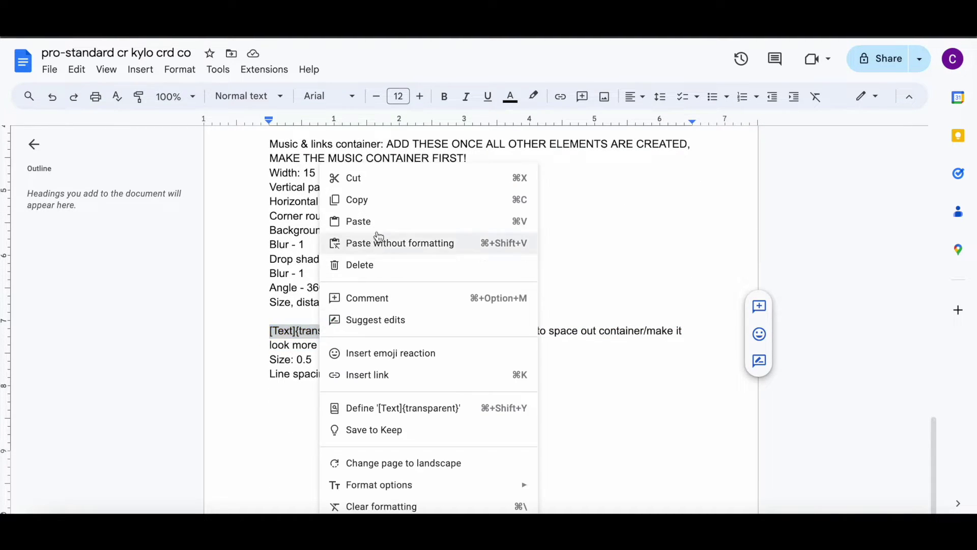
click(364, 203)
key(ctrl+Tab)
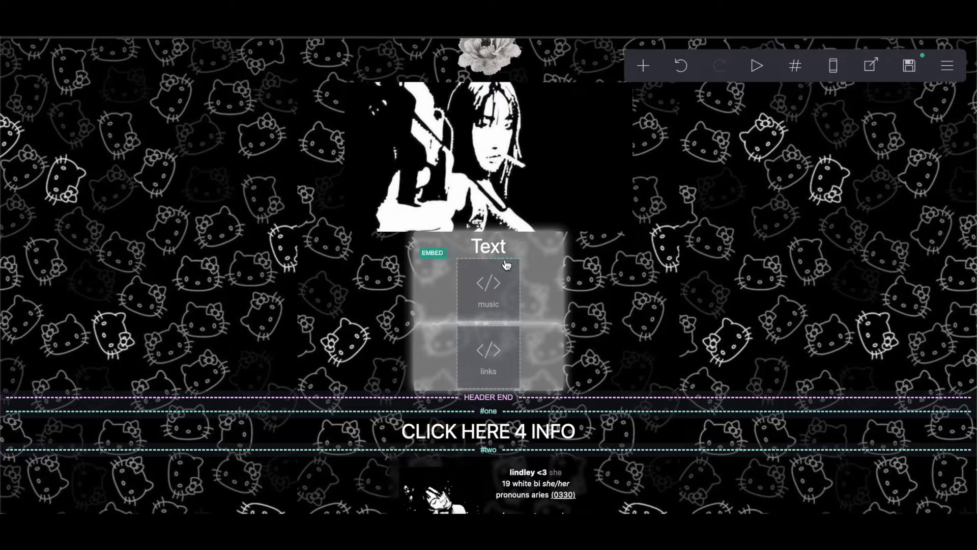
click(488, 246)
double_click(62, 158)
right_click(59, 160)
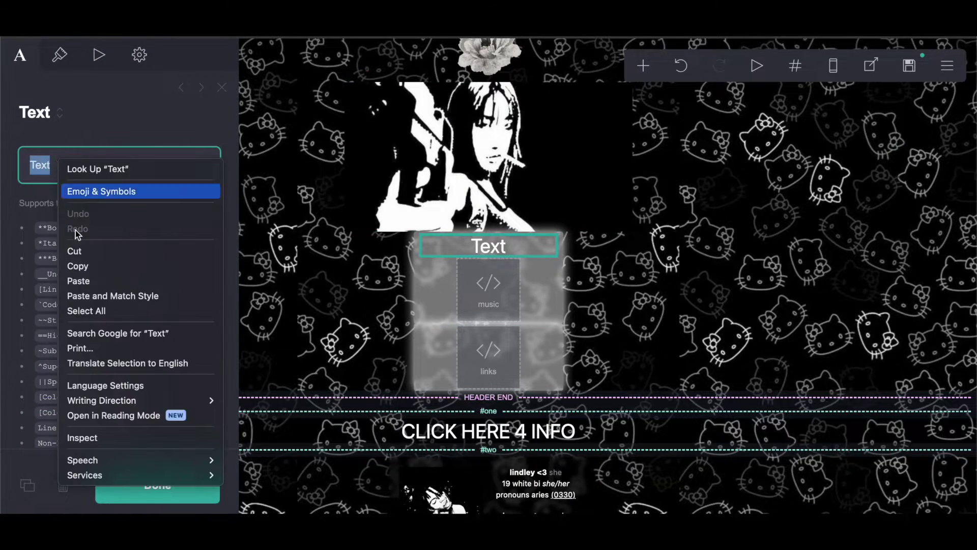
click(90, 284)
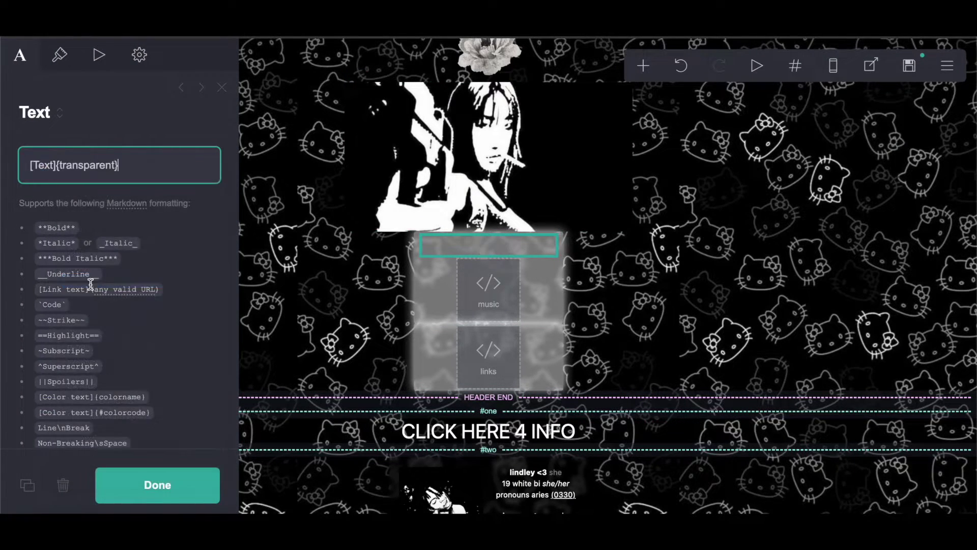
- Set the transparent spacer text's size to 0.5 and line spacing to 0.75
click(60, 55)
click(73, 362)
drag(72, 362, 5, 362)
scroll(6, 356, down, 3)
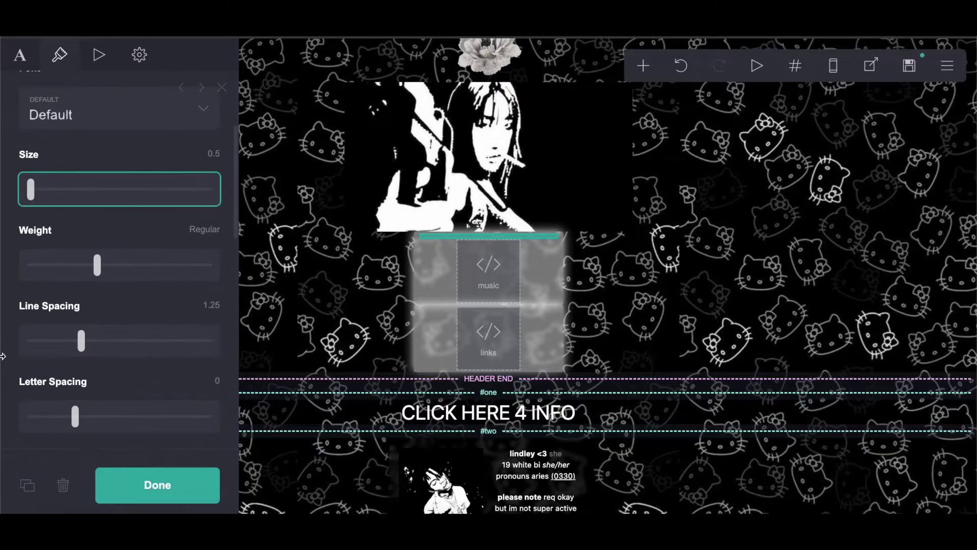
drag(76, 340, 3, 346)
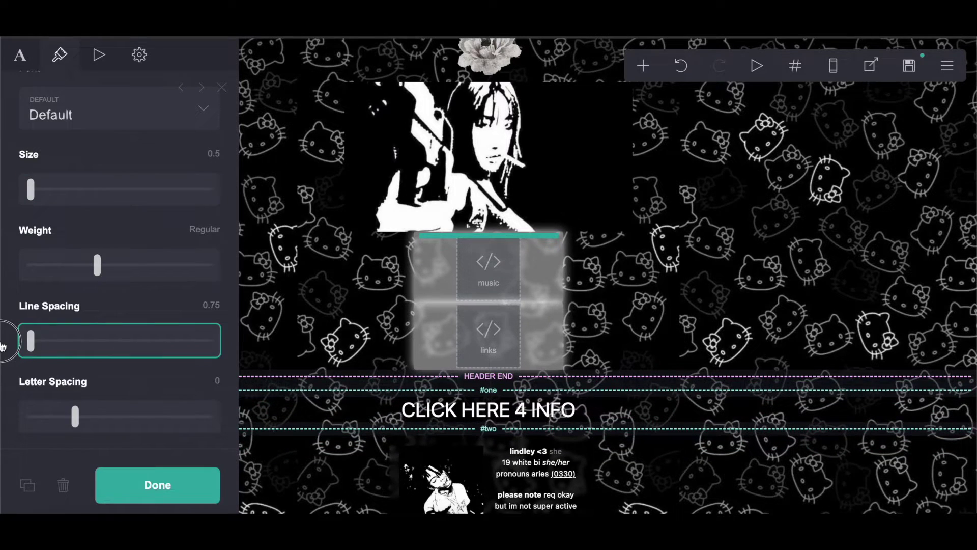
click(946, 76)
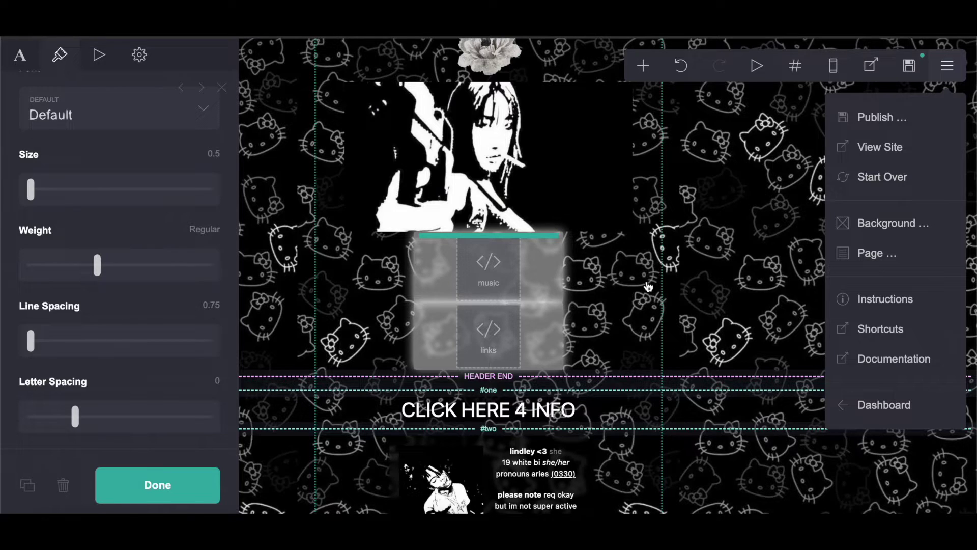
click(182, 475)
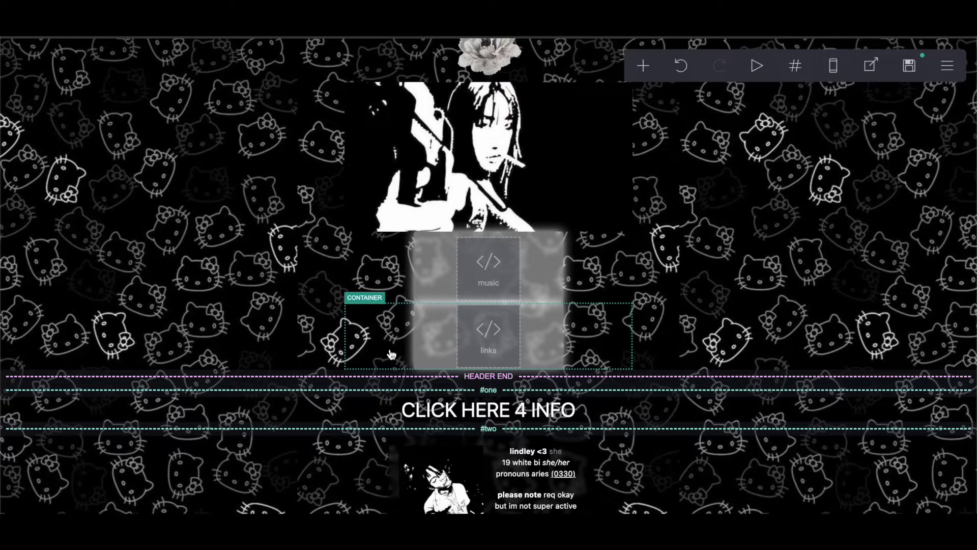
- Review the code of the main embed in the footer, including its font and animation definitions
scroll(391, 355, down, 10)
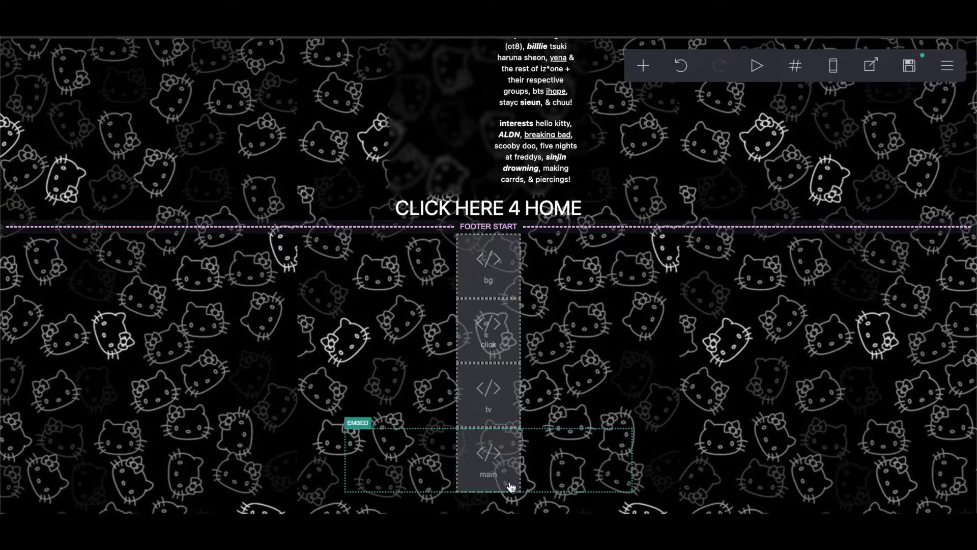
click(510, 488)
scroll(169, 344, down, 10)
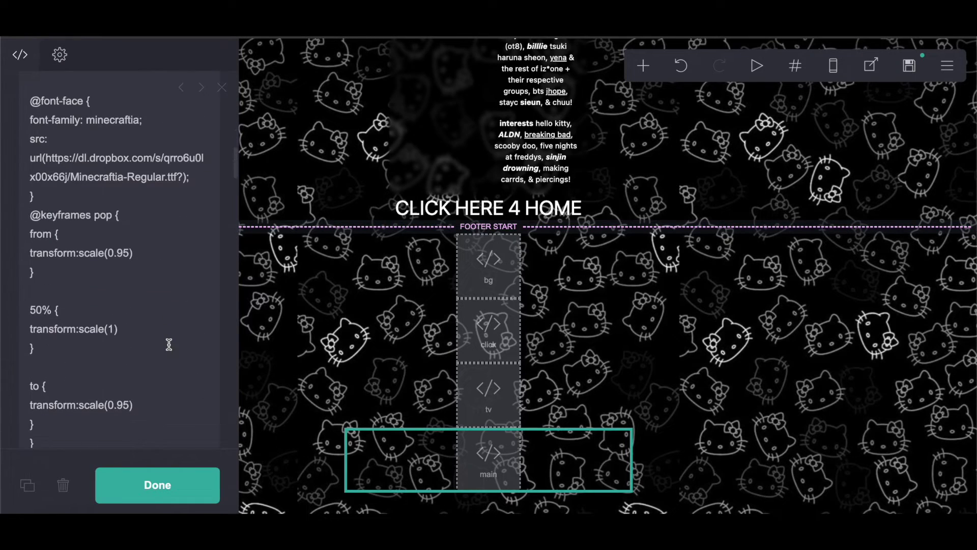
scroll(169, 344, up, 10)
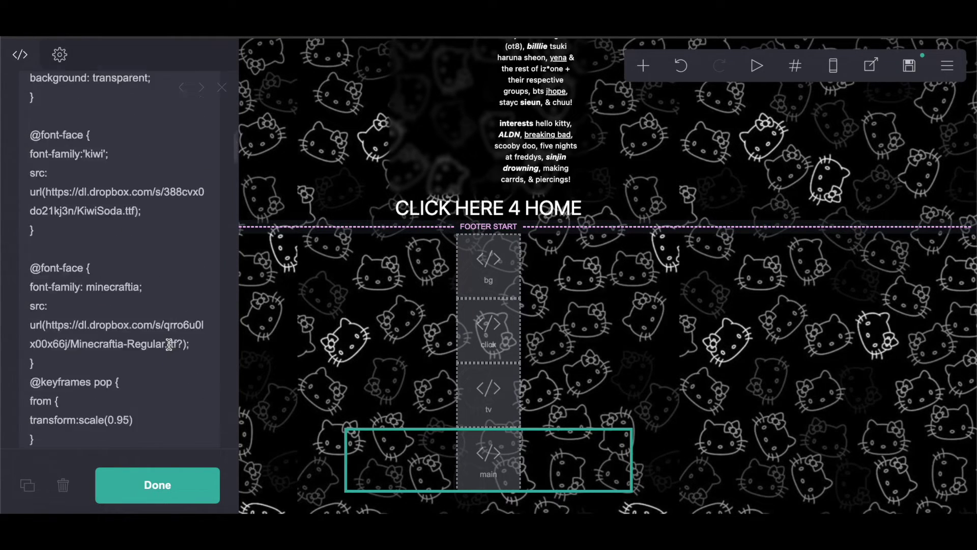
click(145, 485)
- Review the code of the music embed, including its player script, scrolling marquee lyrics and audio source link
scroll(356, 367, up, 10)
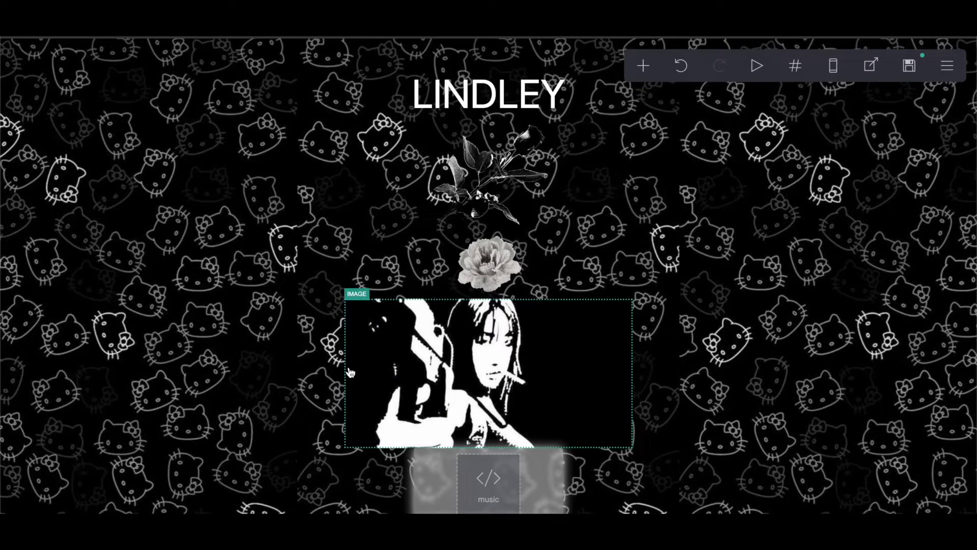
scroll(488, 342, down, 2)
scroll(488, 342, down, 2)
click(517, 278)
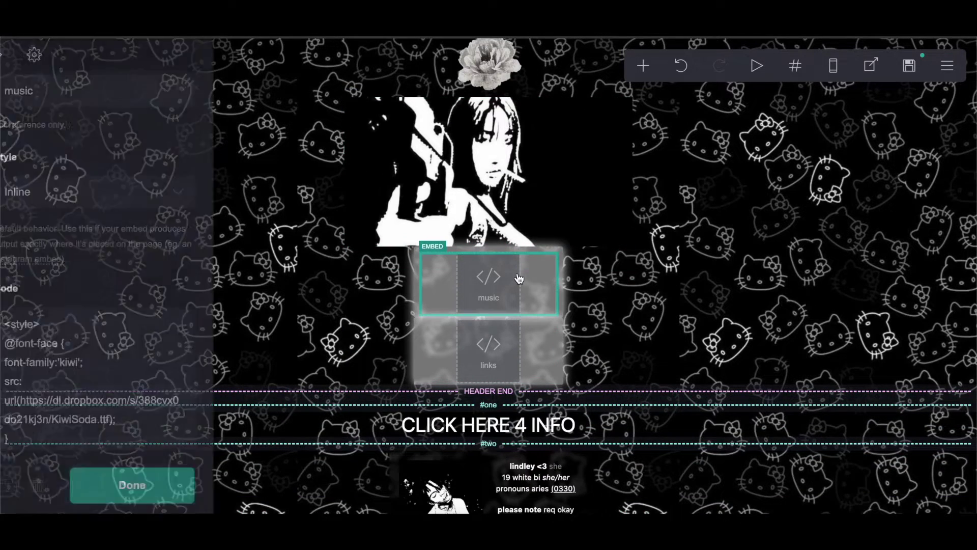
scroll(134, 392, down, 15)
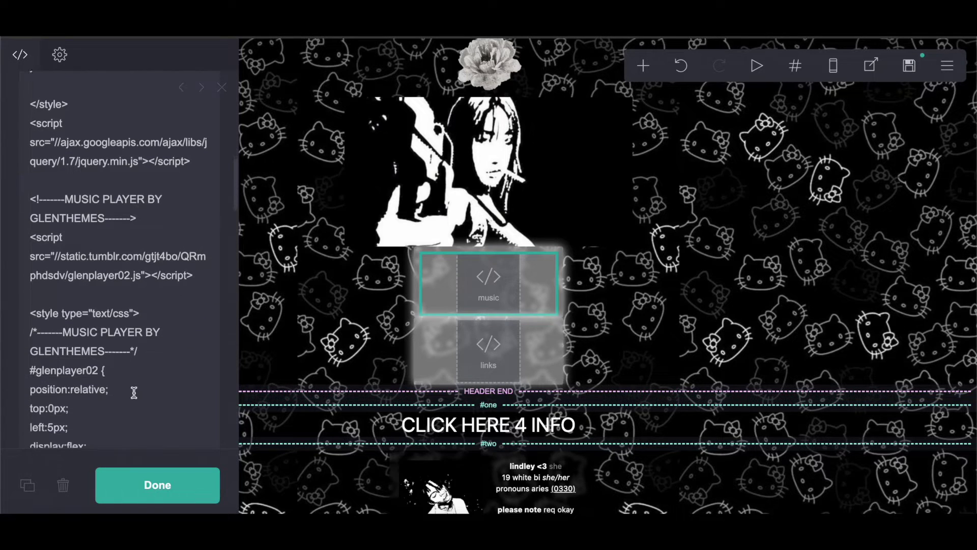
scroll(134, 392, down, 10)
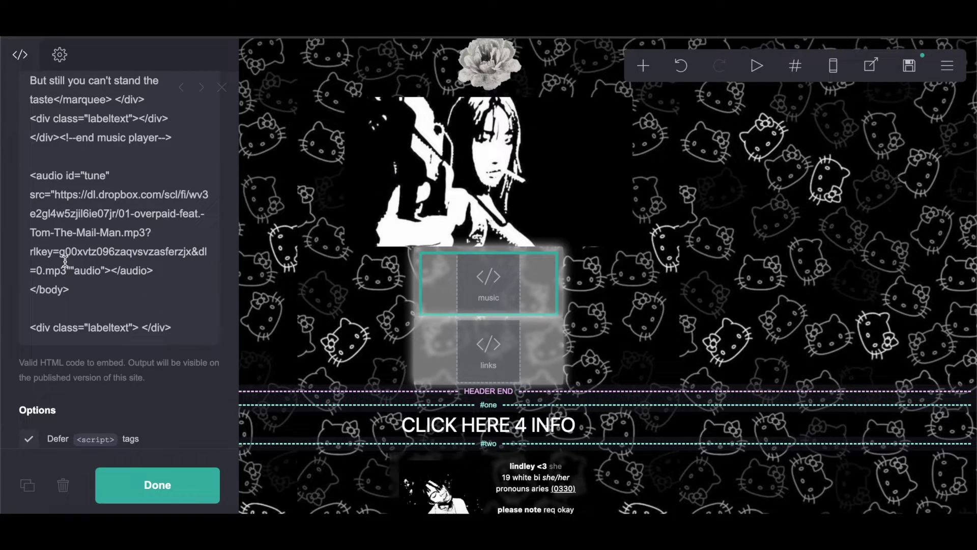
scroll(65, 261, up, 3)
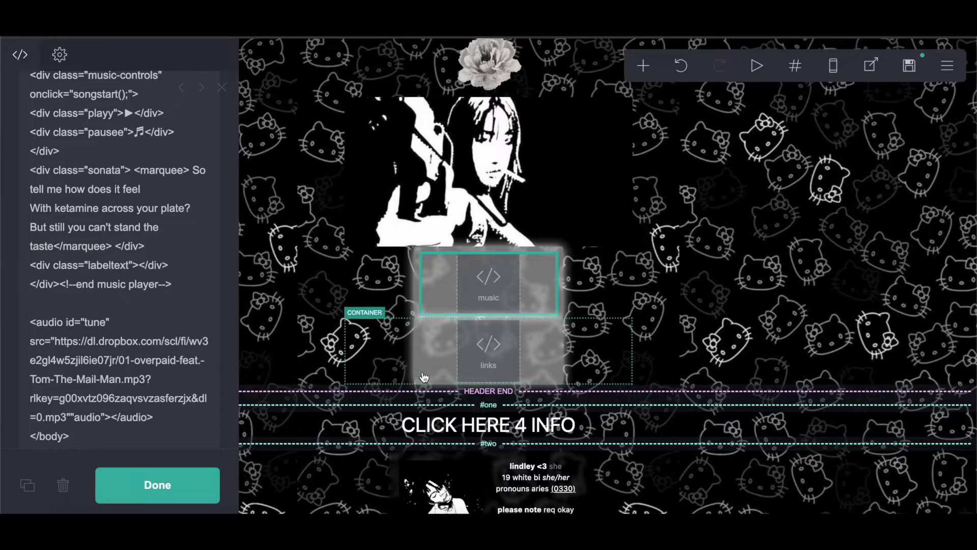
- Review the code of the links embed, checking the option URLs, their display names and the FIND ME HERE! heading option
click(474, 357)
scroll(117, 419, down, 12)
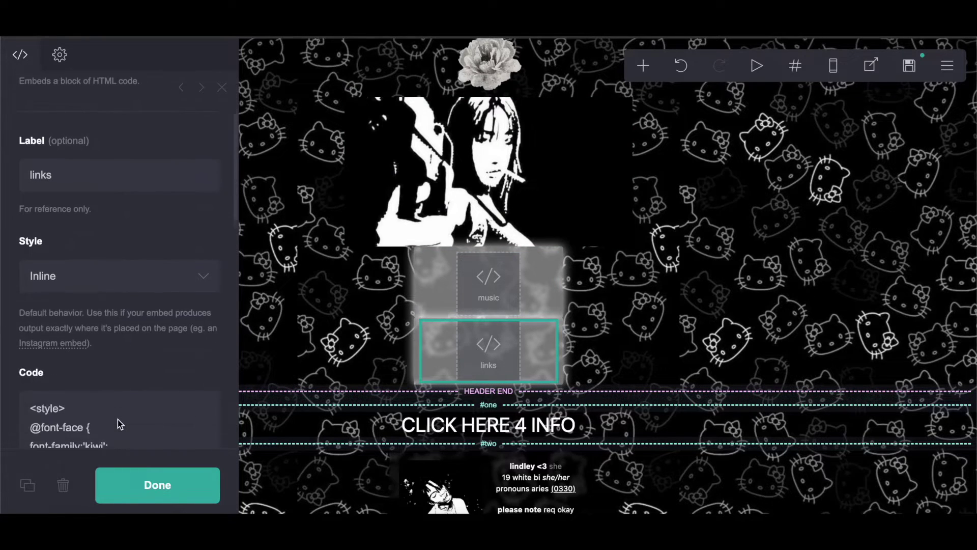
scroll(118, 418, down, 4)
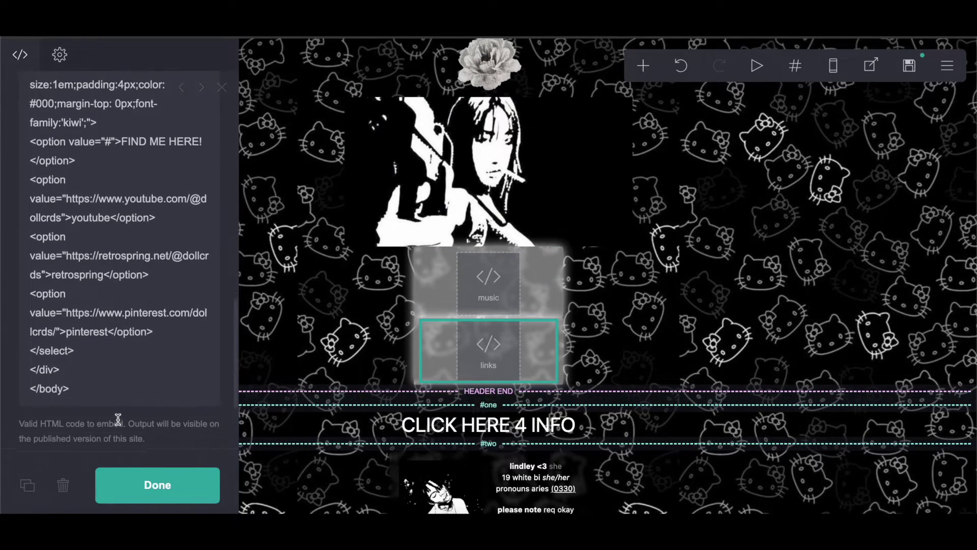
drag(72, 216, 108, 221)
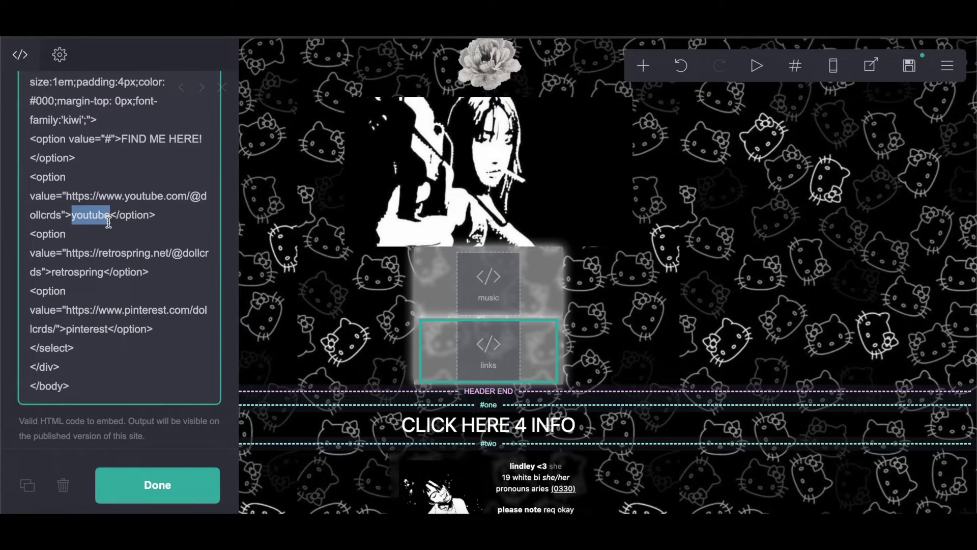
drag(66, 196, 58, 223)
click(127, 141)
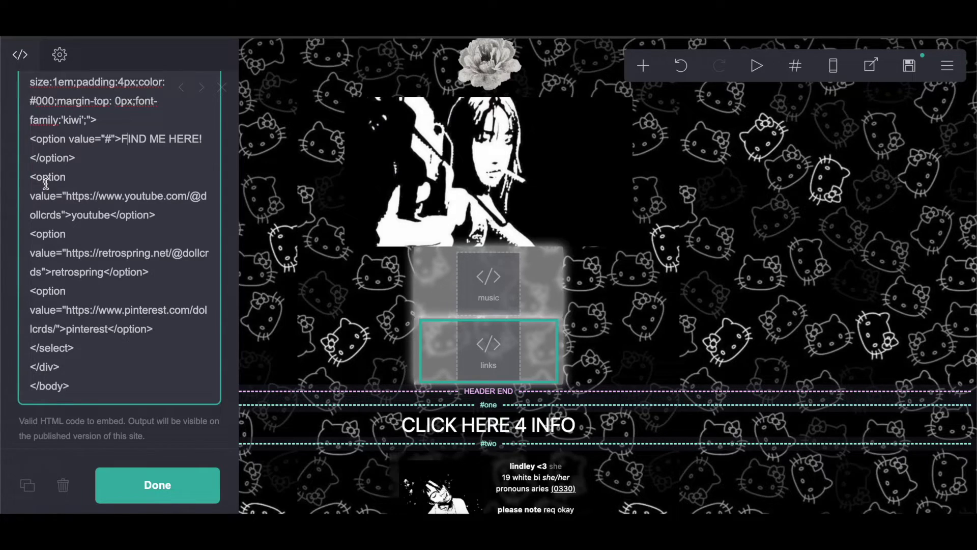
- View the finished site and check the choices in its FIND ME HERE! links dropdown
click(948, 66)
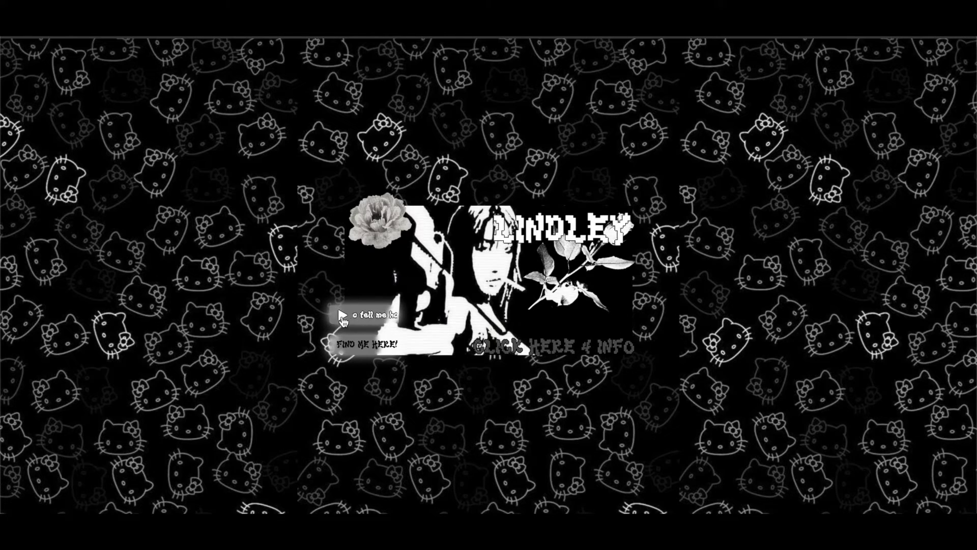
click(369, 350)
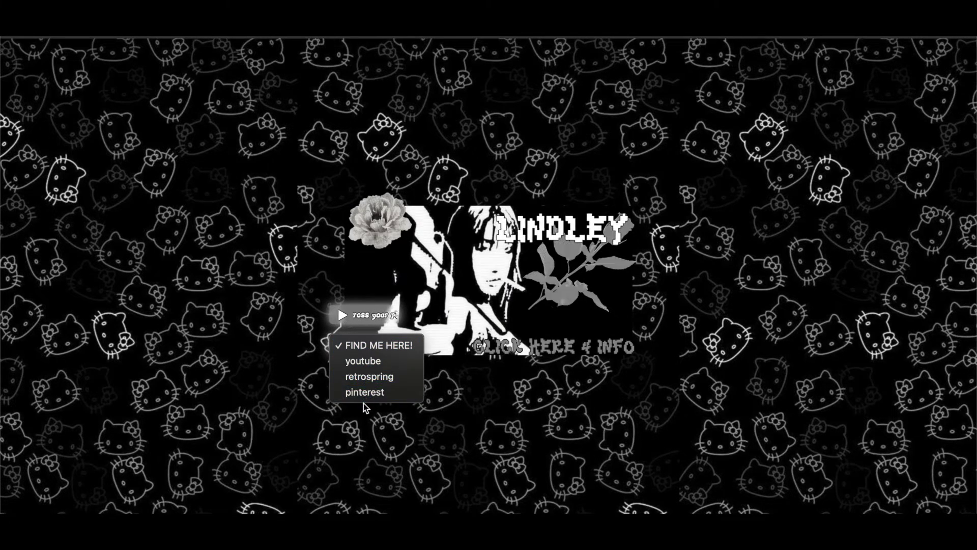
click(368, 349)
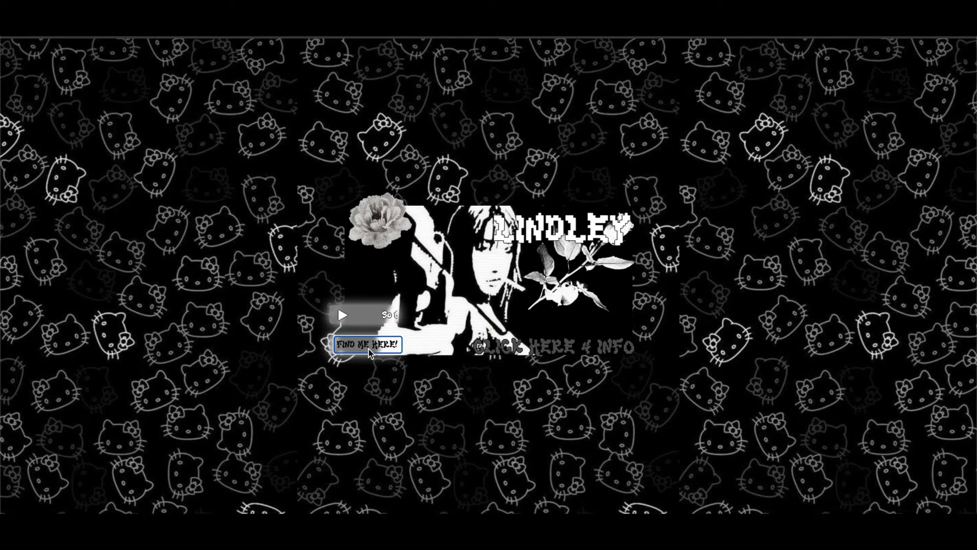
- Test the CLICK HERE 4 INFO link, read through the info text, and return through CLICK HERE 4 HOME
click(570, 353)
scroll(576, 336, down, 5)
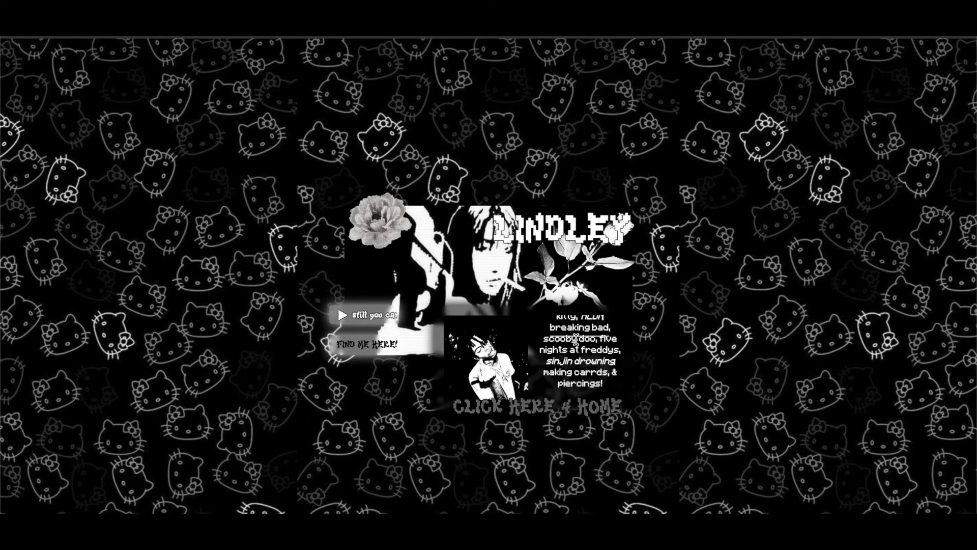
scroll(576, 337, up, 5)
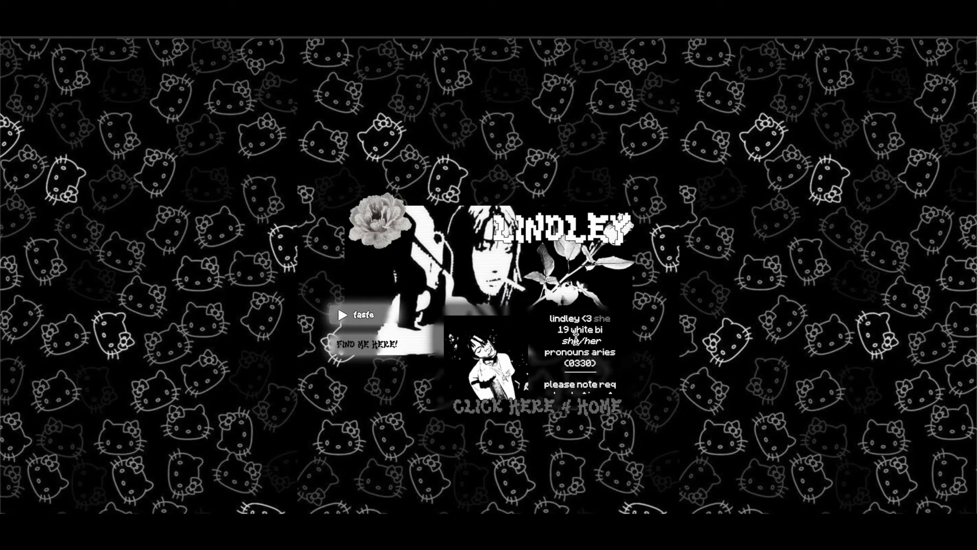
click(523, 407)
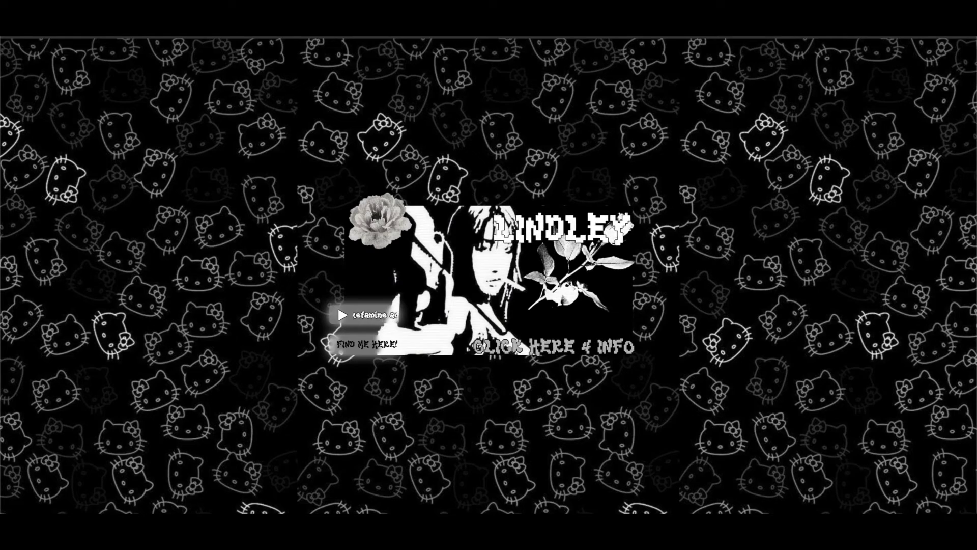